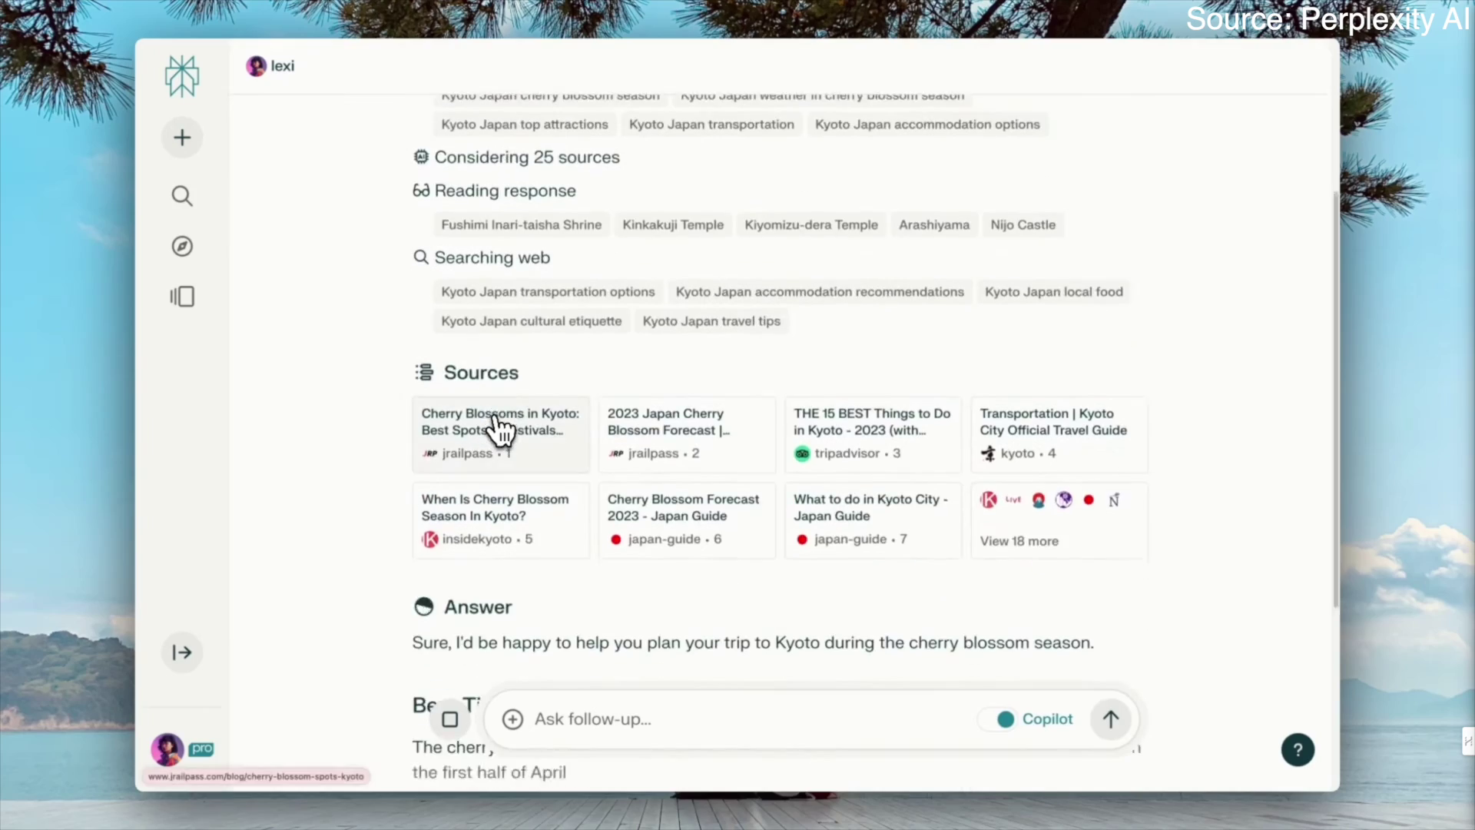
Read through the Kyoto cherry blossom trip answer and open one of its cited web sources.
scroll(494, 428, down, 5)
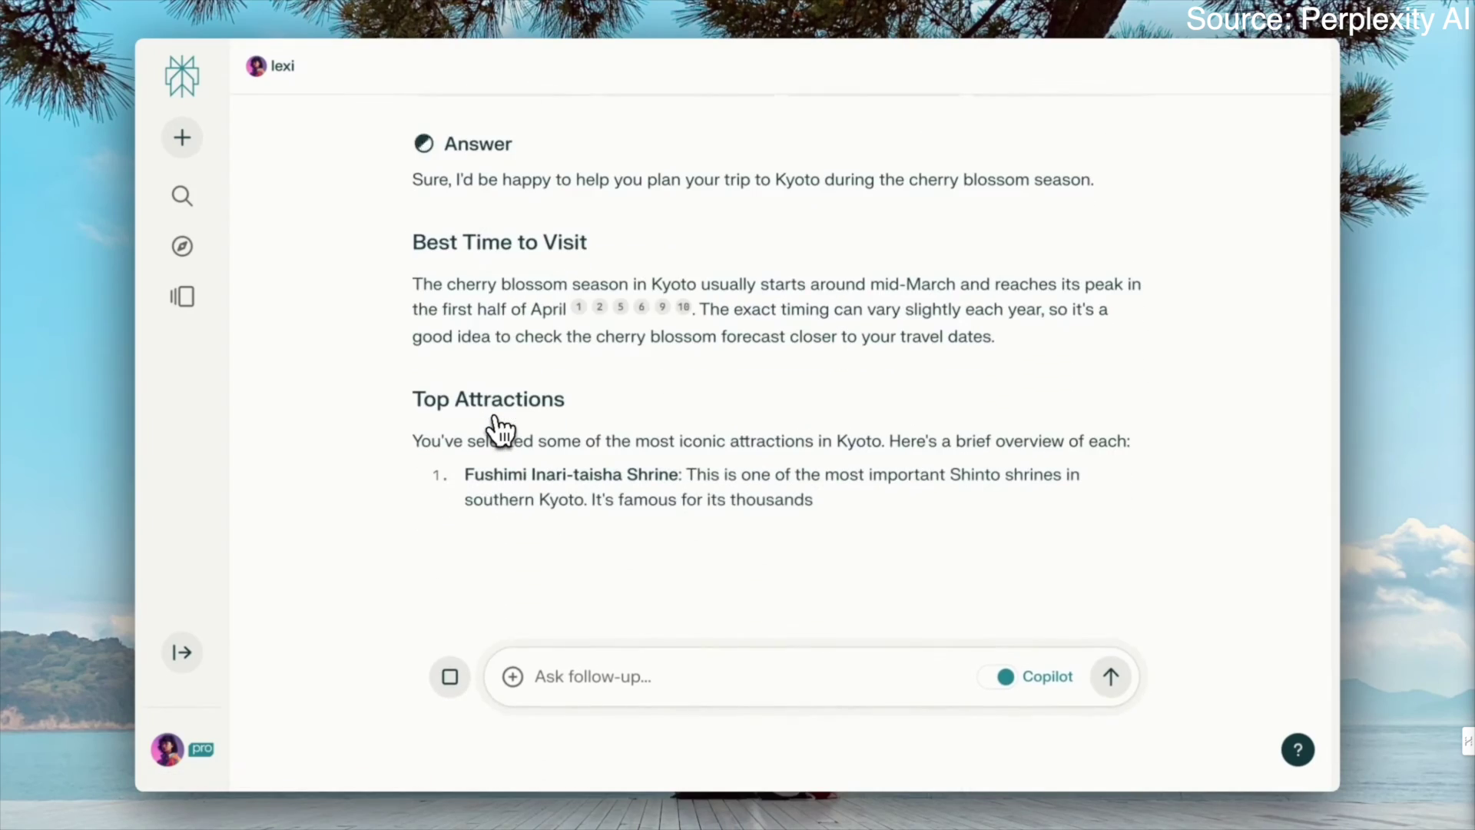
scroll(691, 537, up, 10)
click(714, 561)
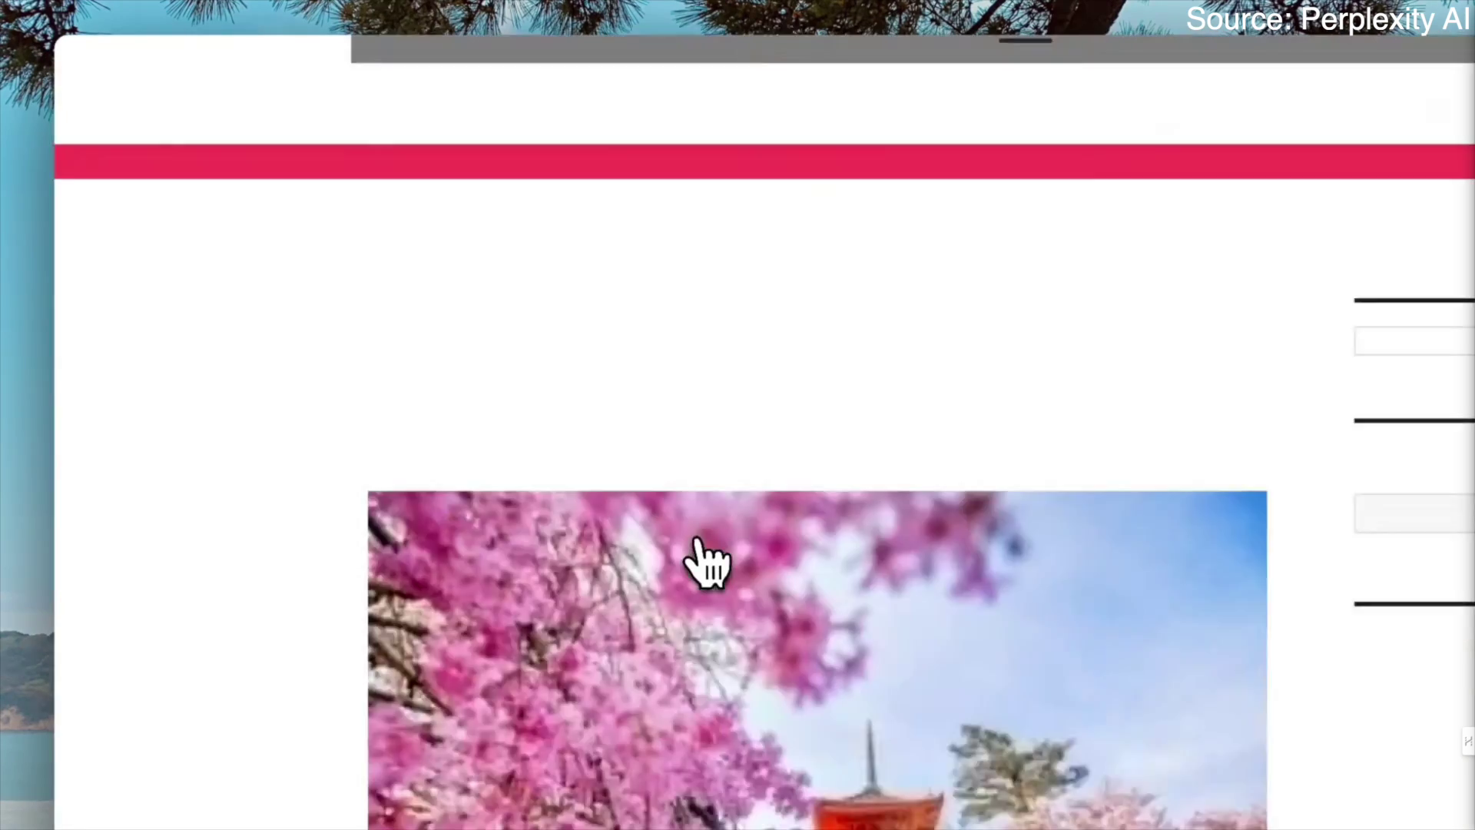
scroll(564, 371, down, 6)
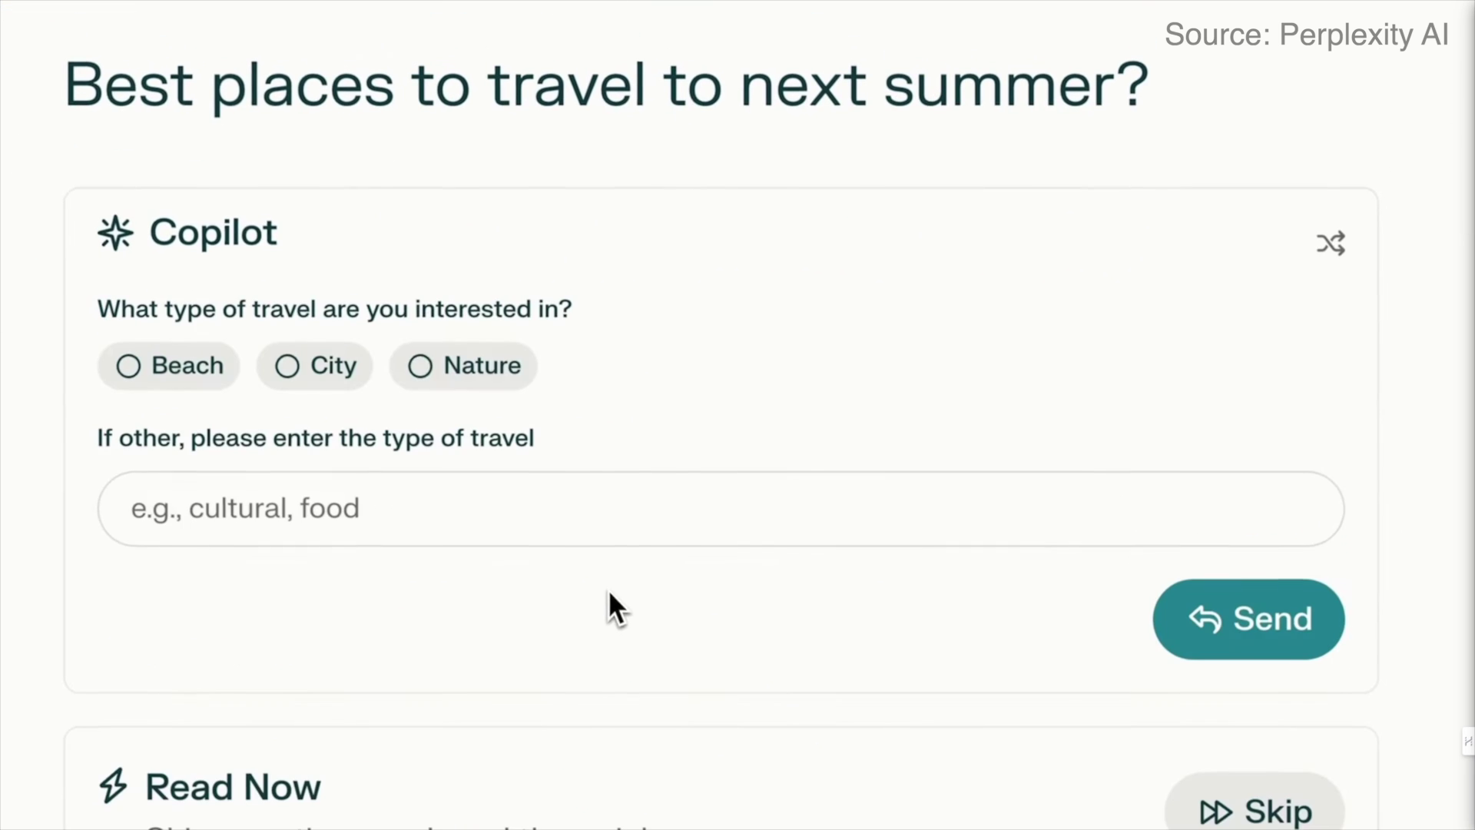
Answer the Copilot's summer travel questions by choosing Nature, with Hiking, Wildlife and Relaxing as aspects, and submit both replies.
click(471, 367)
click(1222, 626)
click(227, 376)
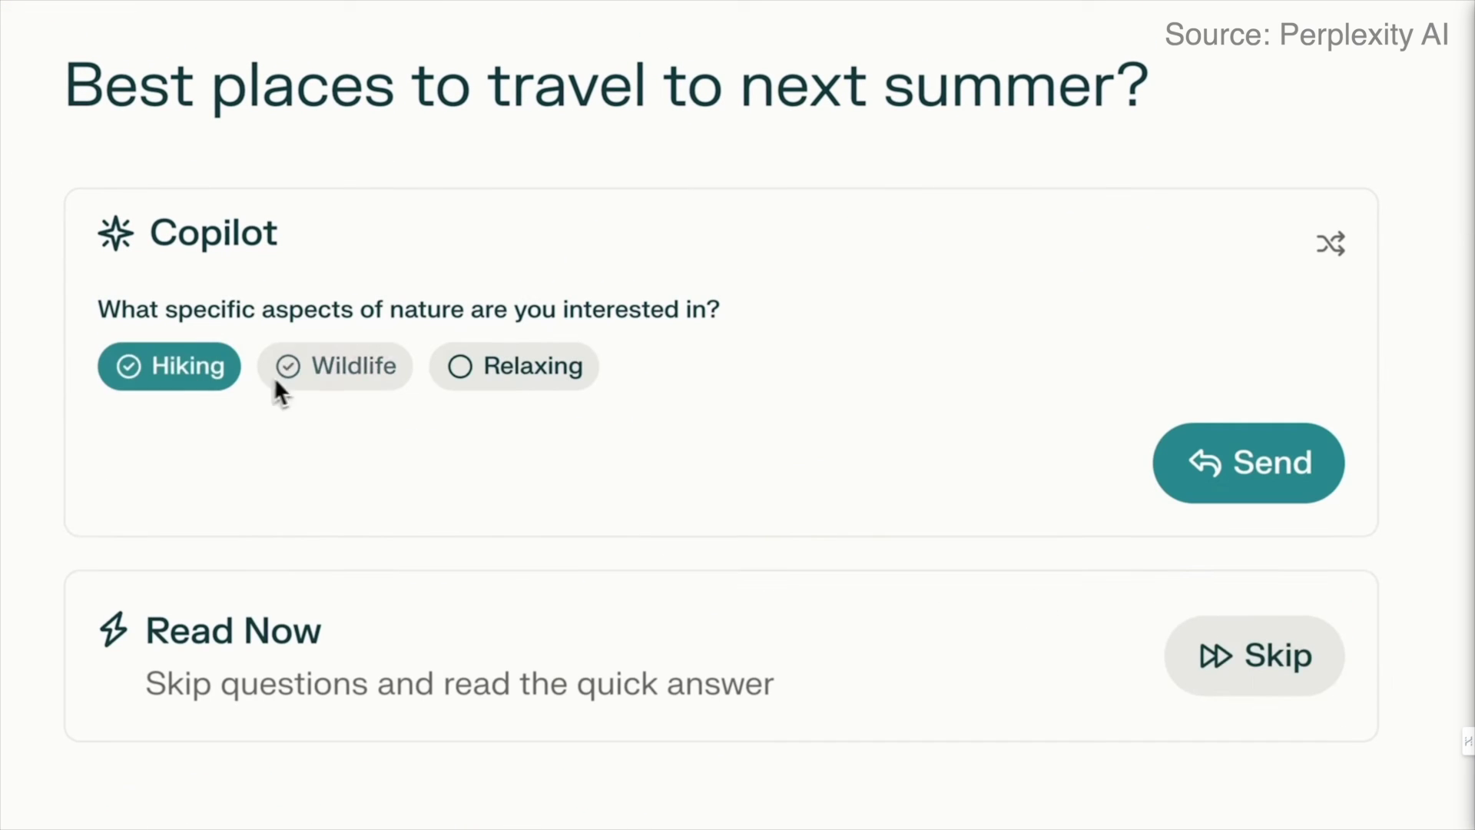
click(342, 366)
click(518, 367)
click(1185, 472)
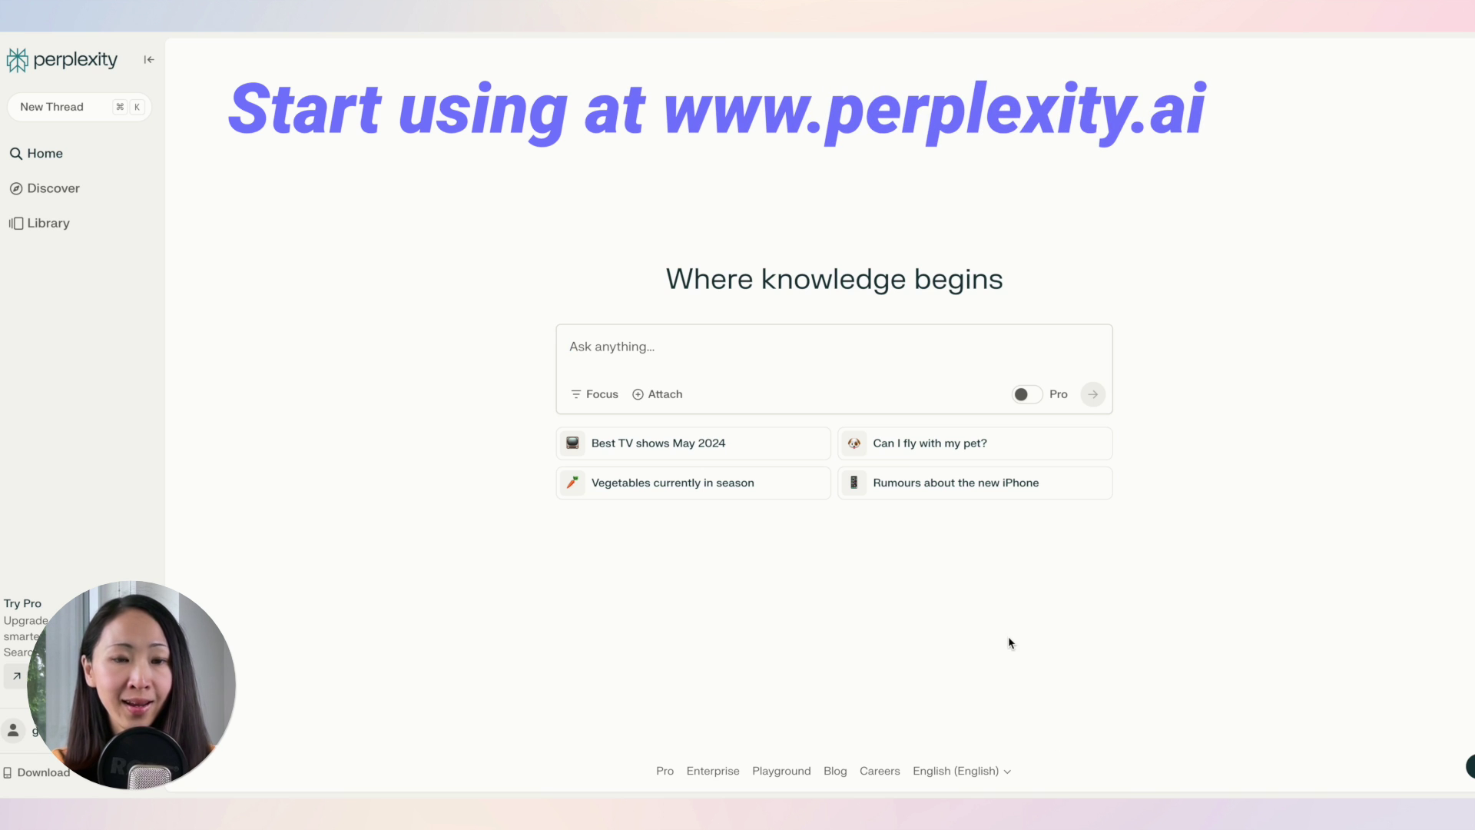
Ask "how to start intermittent fasting for beginners?" in the search prompt.
click(670, 357)
text(how to start )
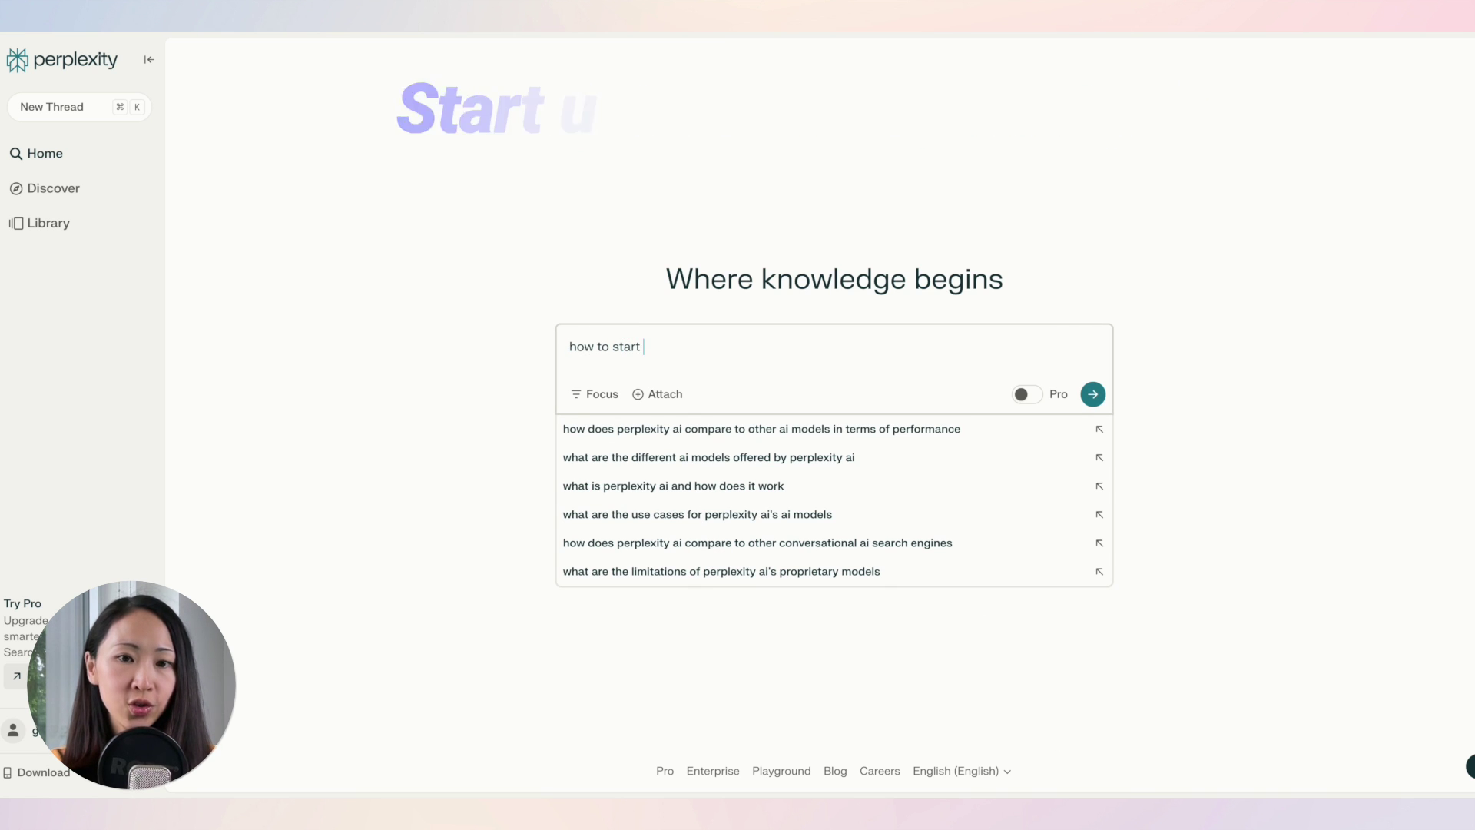
text(intermittent )
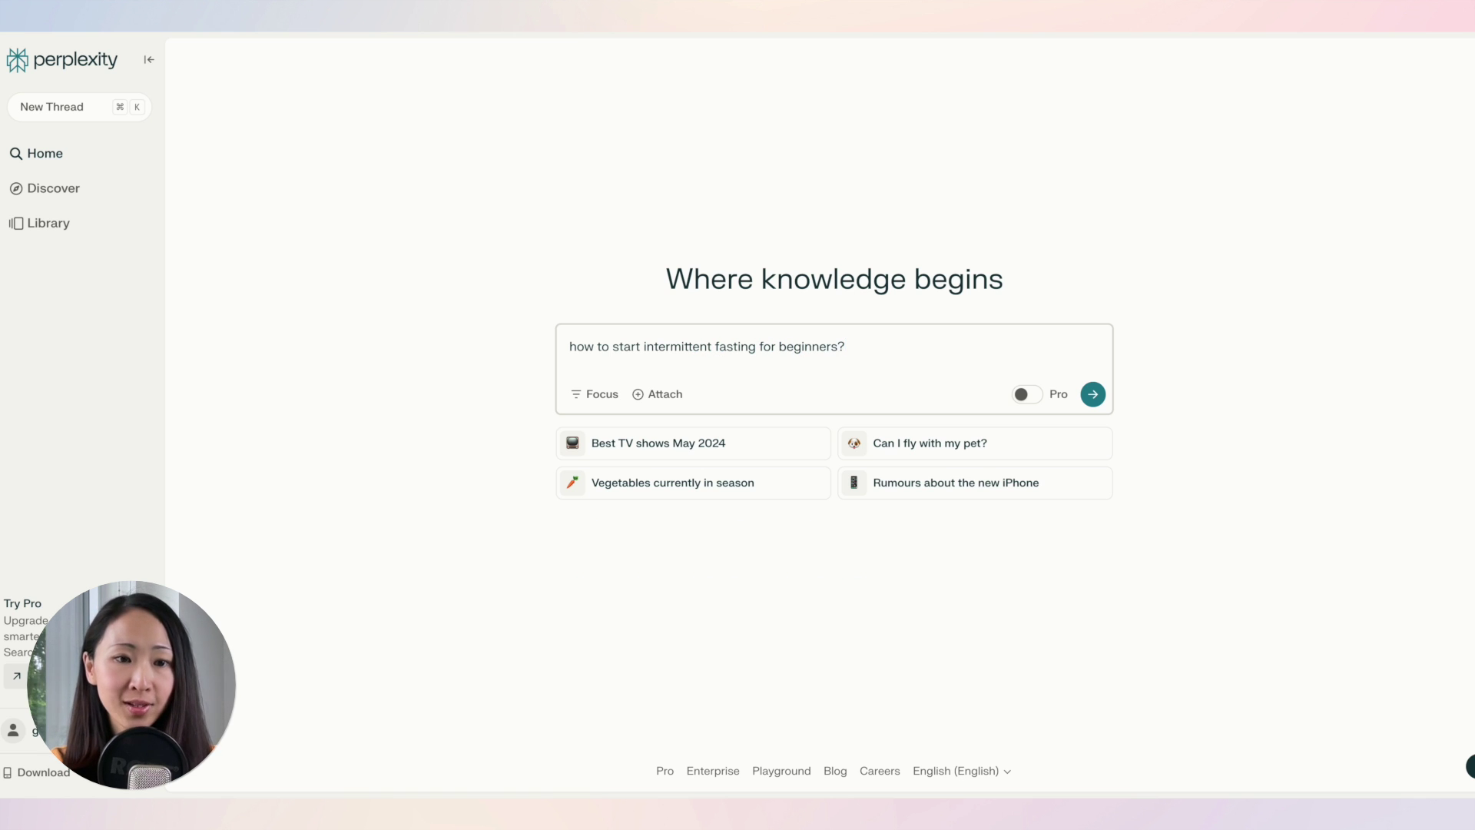
text(fasting for beginners?)
key(Return)
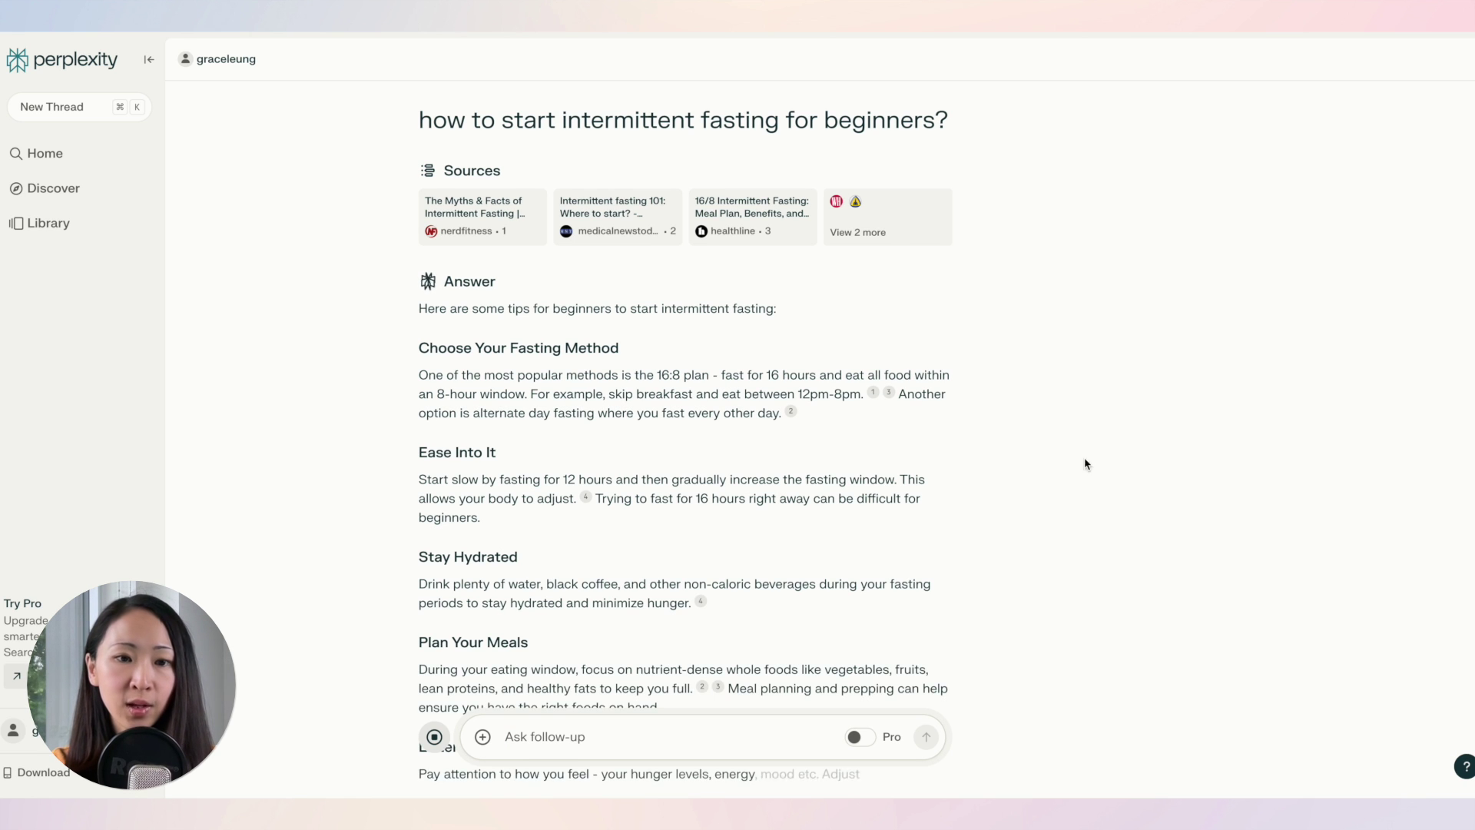
Add image and video search results alongside the intermittent fasting answer.
scroll(897, 533, down, 3)
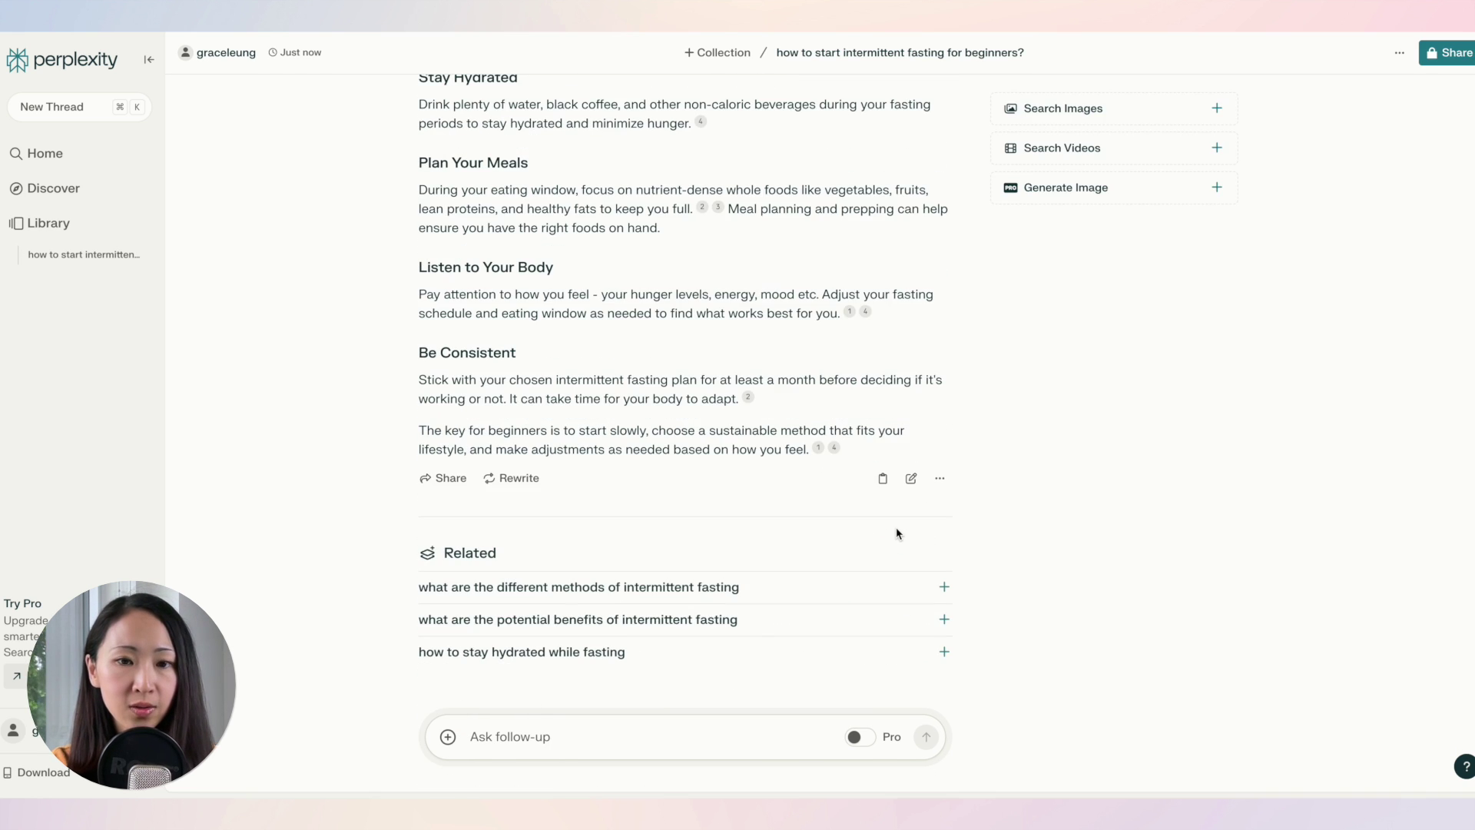
click(1095, 131)
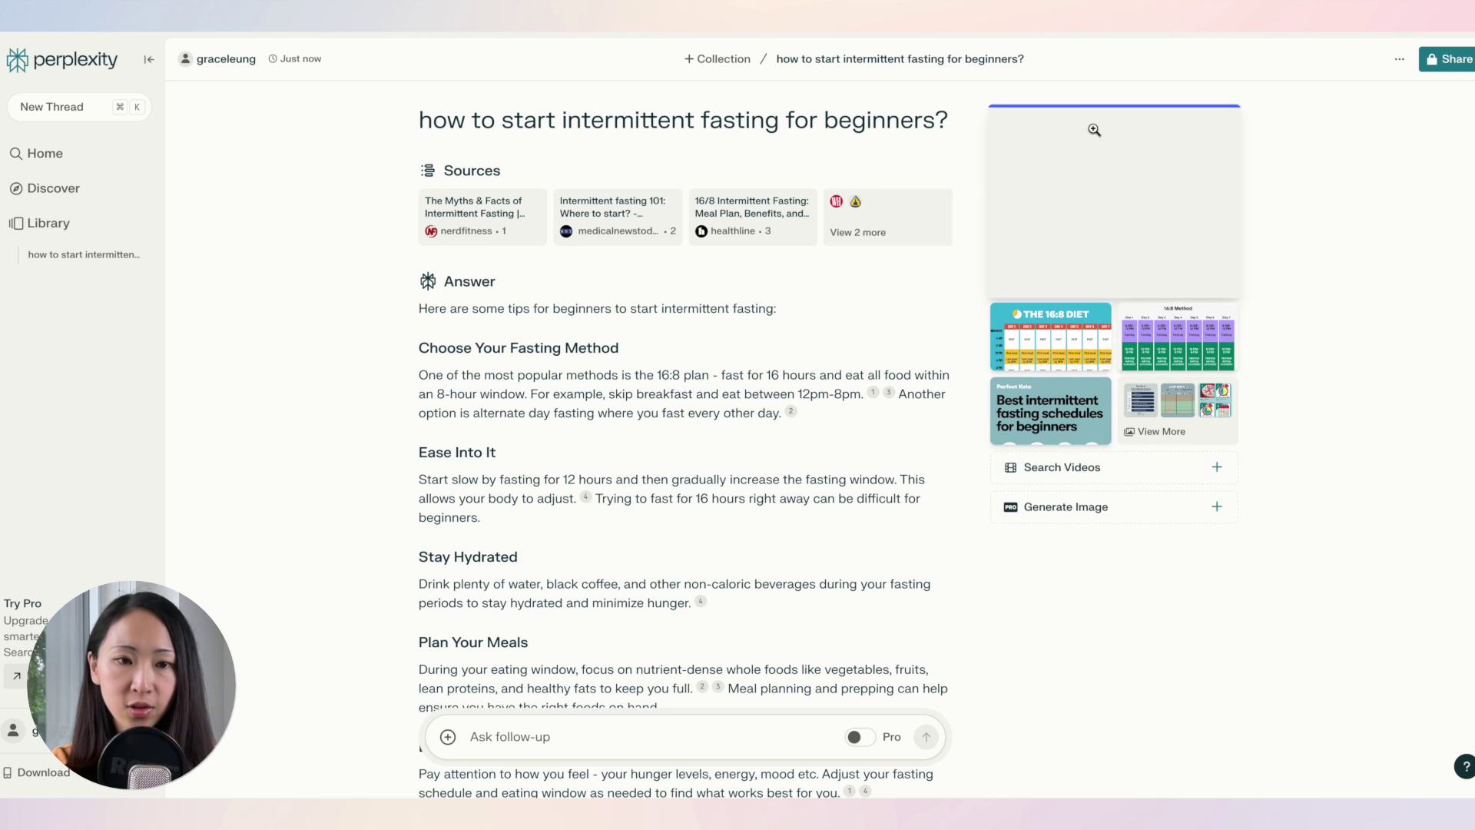
click(1098, 464)
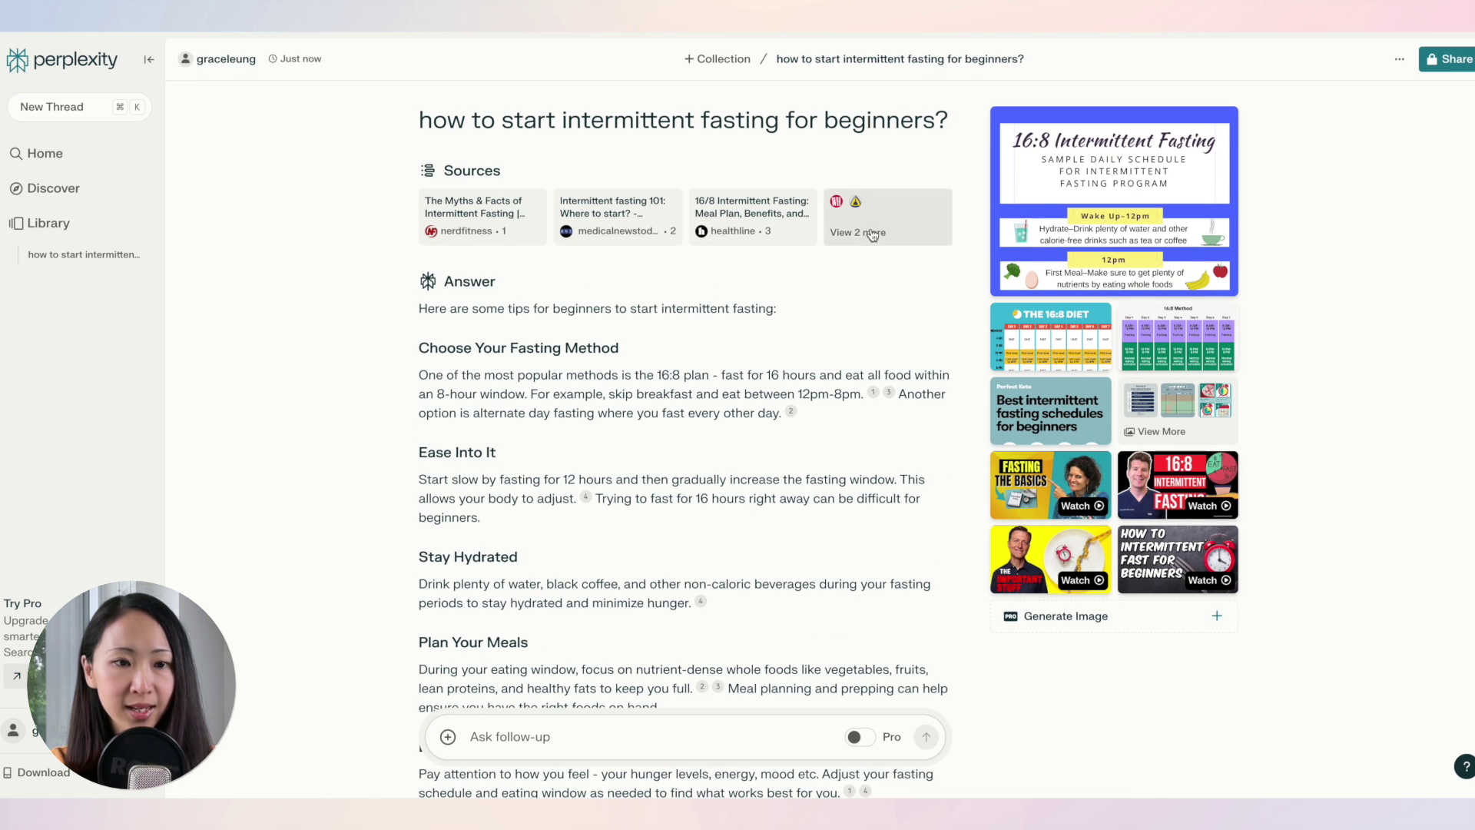
Inspect the answer's source list, read through the Nerd Fitness article on intermittent fasting, and return to the answer.
click(857, 217)
click(1061, 177)
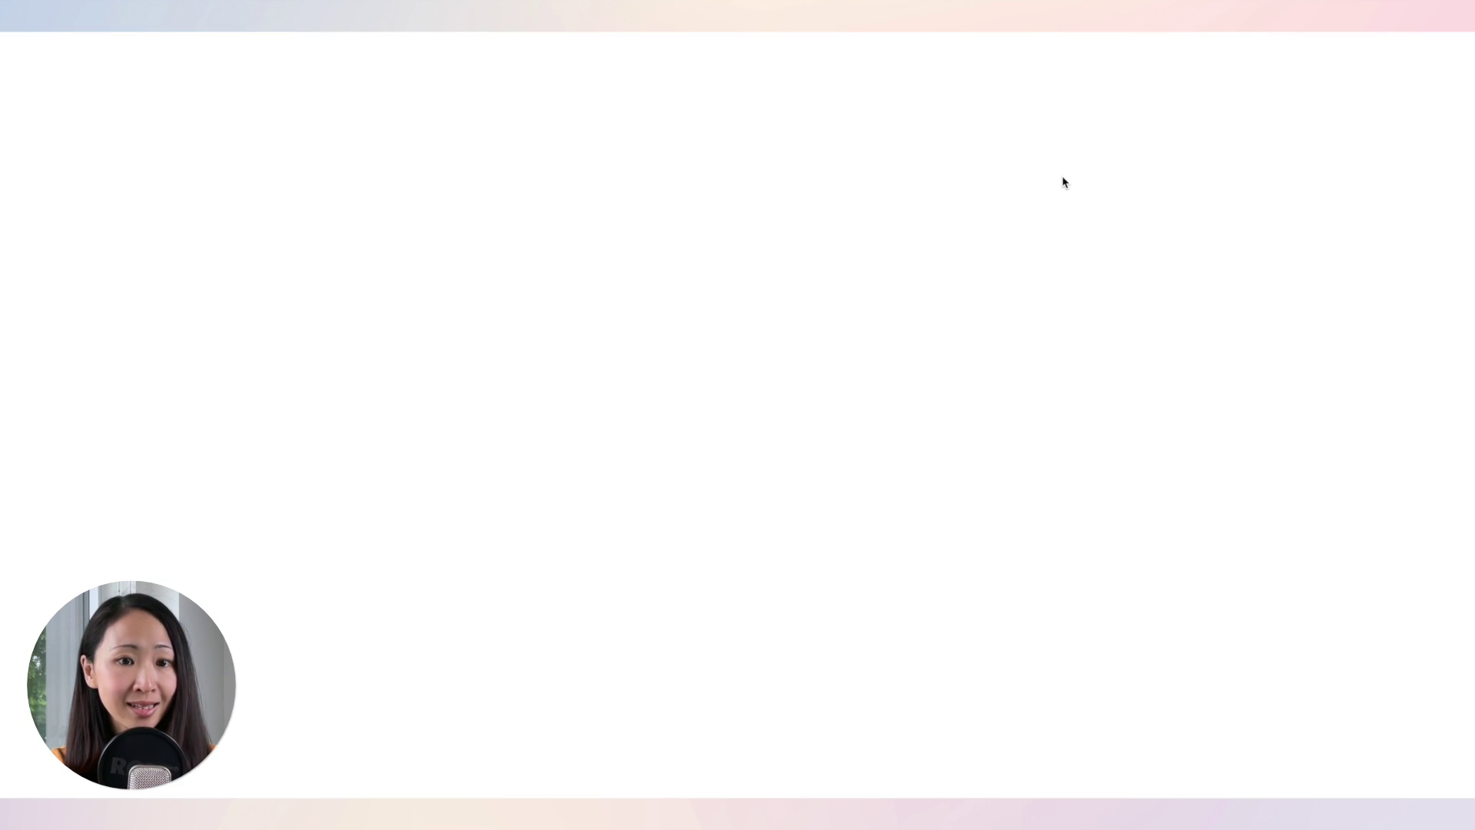
scroll(1146, 431, down, 10)
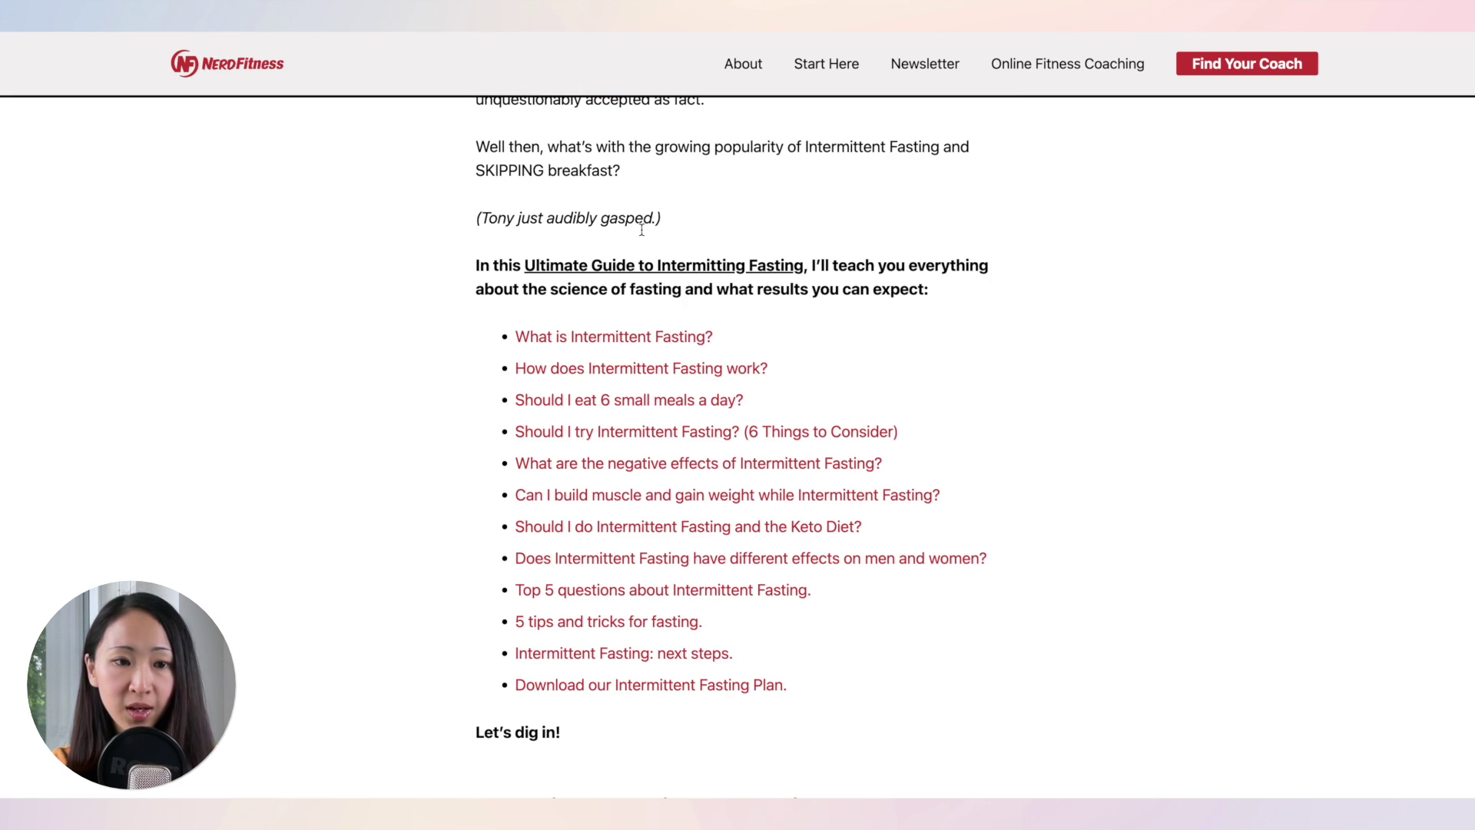
key(super+w)
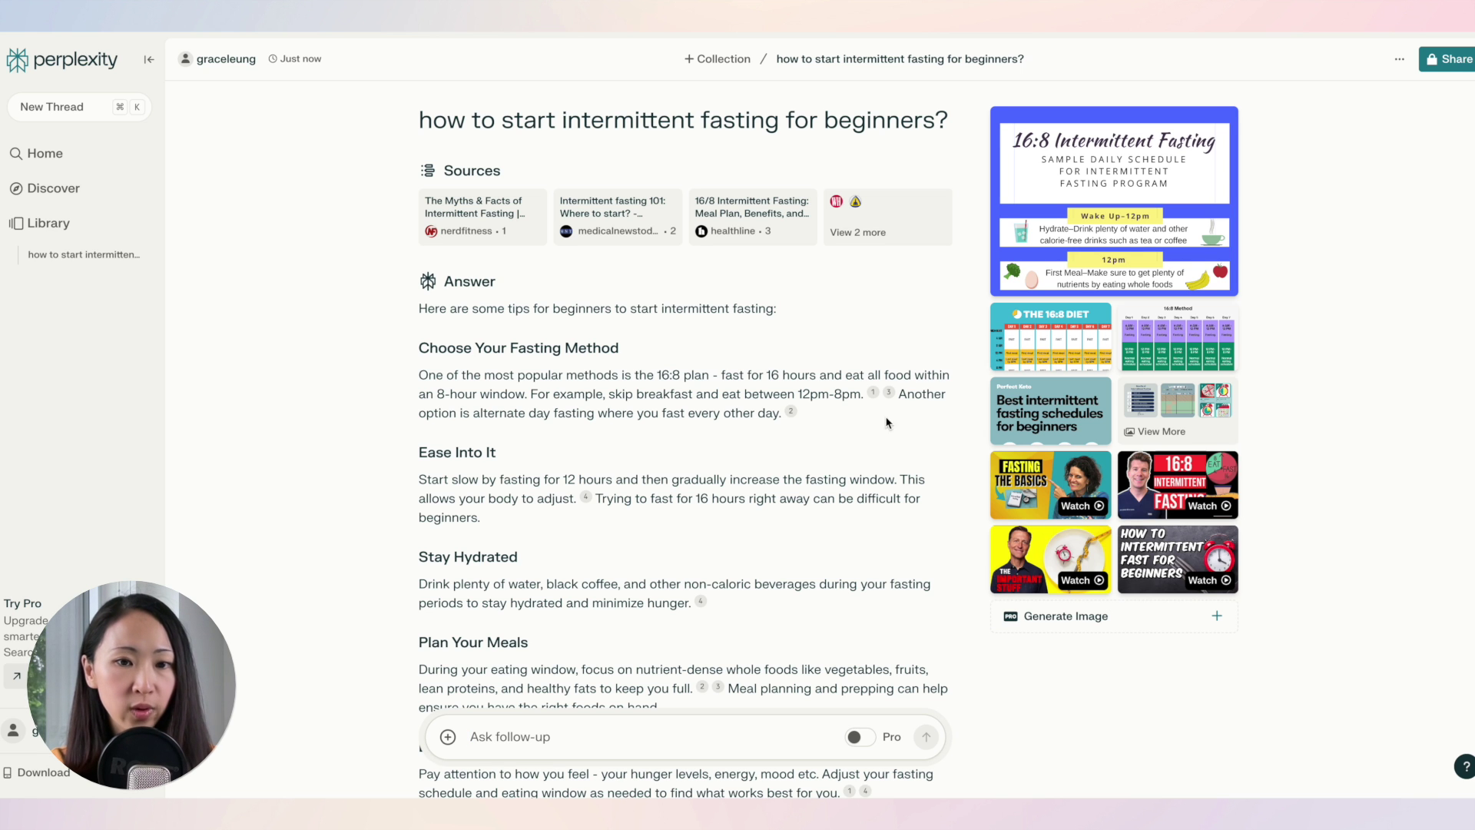
Make the intermittent fasting thread shareable with anyone who has the link, and copy that link.
click(1452, 61)
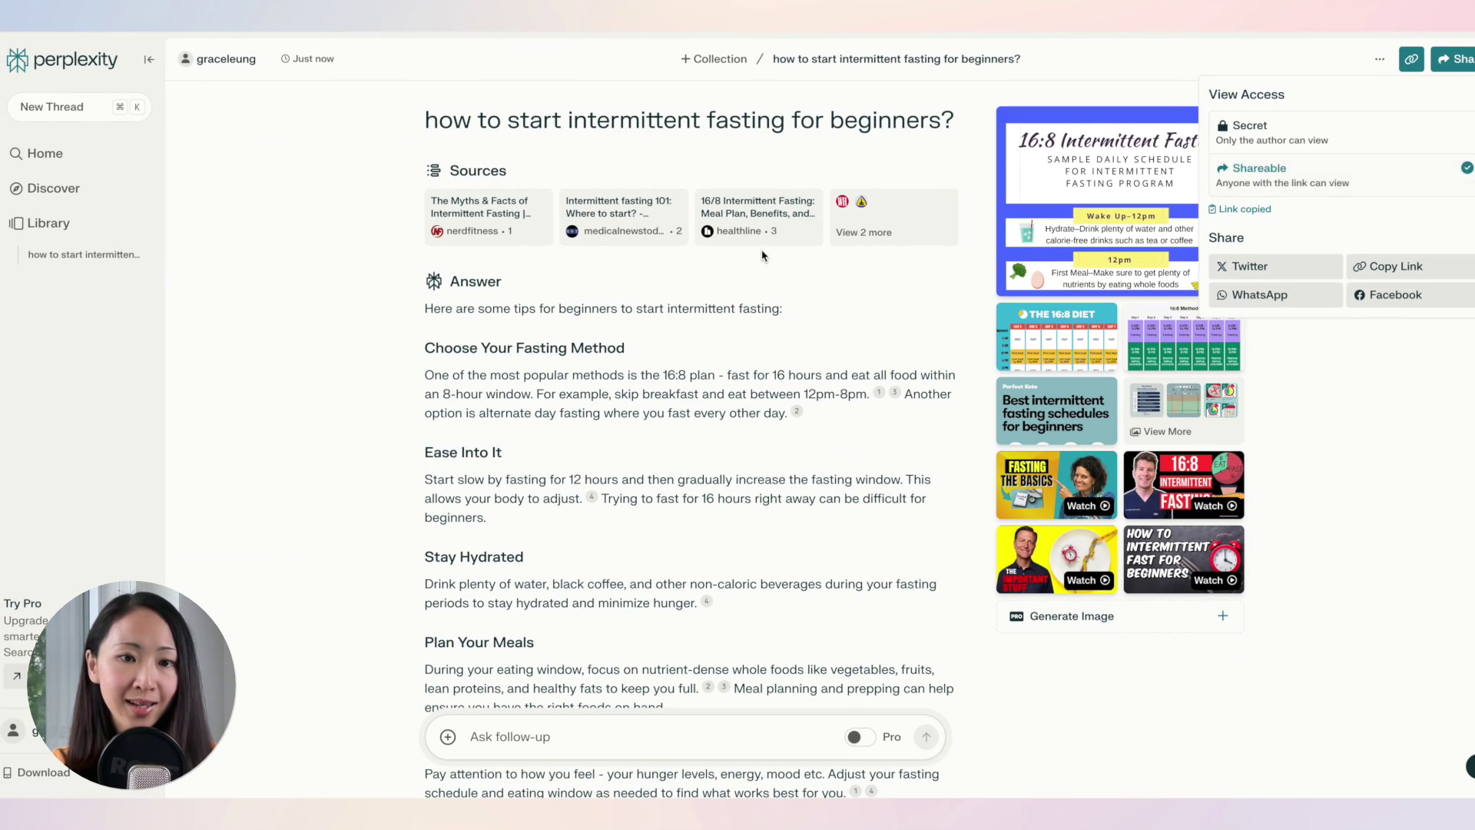
click(318, 322)
Copy the answer's introduction and Choose Your Fasting Method section into the blank Google Docs document.
drag(419, 309, 811, 458)
right_click(810, 458)
click(670, 495)
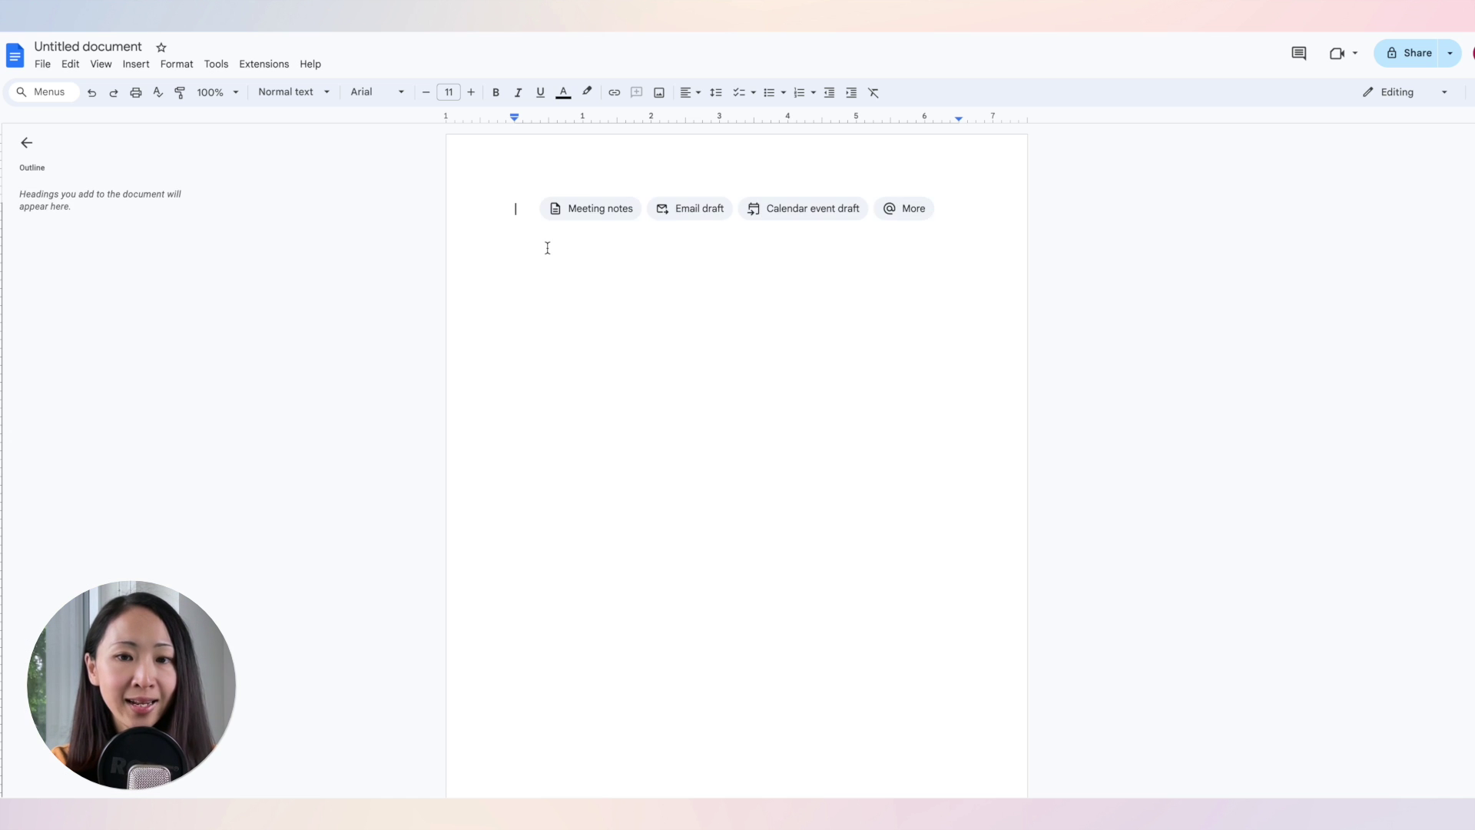
text(Here are some tips for beginners to start intermittent fasting: Choose Your Fasting Method One of the most popular methods is the 16:8 plan - fast for 16 hours and eat all food within an 8-hour window. For example, skip breakfast and eat between 12pm-8pm. Another option is alternate day fasting where you fast every other day. Ease Into It Start slow by fasting for 12 hours and then gradually increase the fasting window. This allows your body to adjust. Trying to fast for 16 hours right away can be difficult for beginners. Stay Hydrated Drink plenty of water, black coffee, and other non-caloric beverages during your fasting periods to stay hydrated and minimize hunger. Plan Your Meals During your eating window, focus on nutrient-dense whole foods like vegetables, fruits, lean proteins, and healthy fats to keep you full. Meal planning and prepping can help ensure you have the right foods on hand. Listen to Your Body Pay attention to how you feel - your hunger levels, energy, mood etc. Adjust your fasting schedule and eating window as needed to find what works best for you. Be Consistent Stick with your chosen intermittent fasting plan for at least a month before deciding if it's working or not. It can take time for your body to adapt. The key for beginners is to start slowly, choose a sustainable method that fits your lifestyle, and make adjustments as needed based on how you feel.)
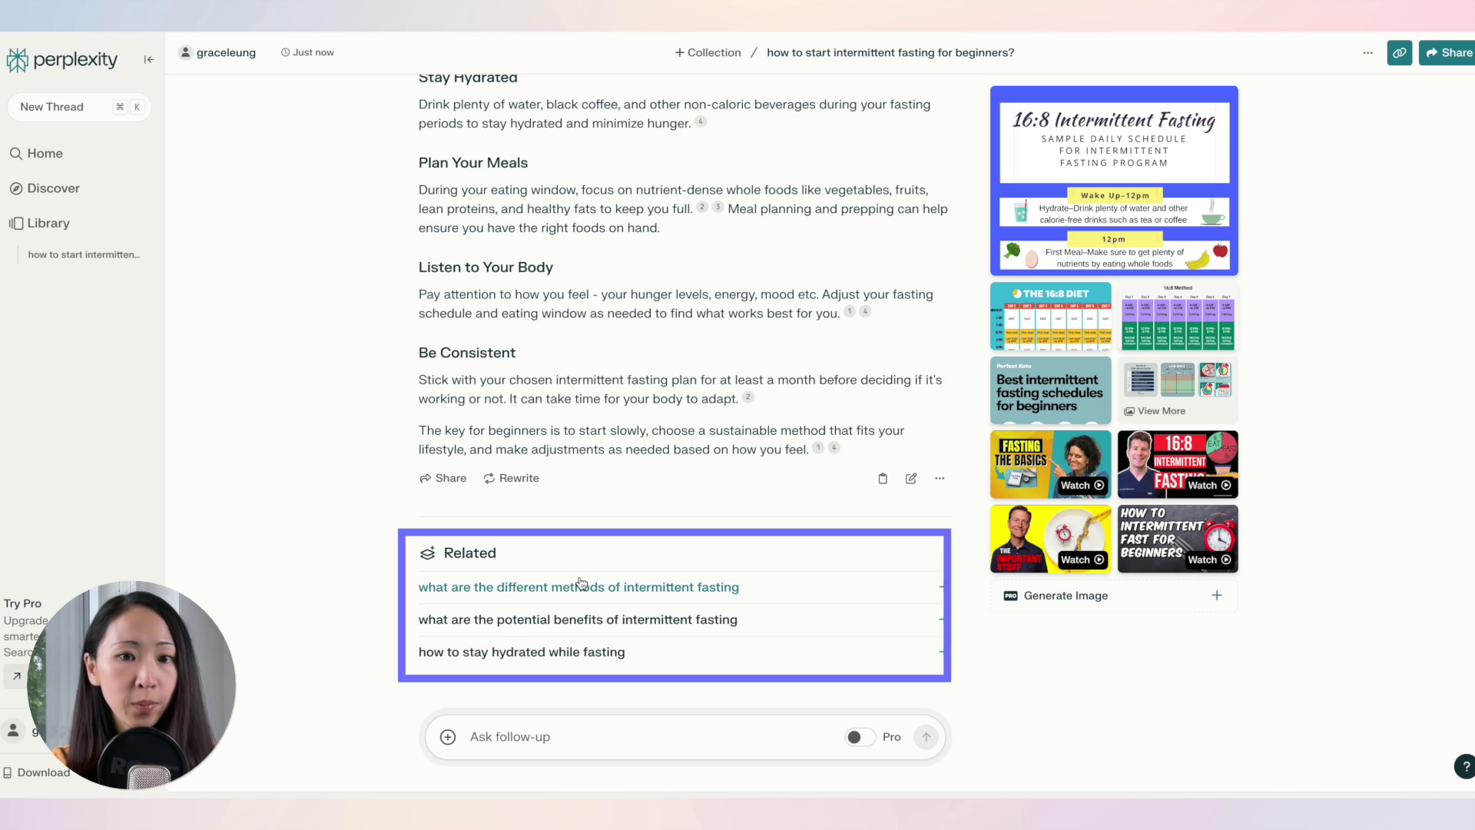
Back in Perplexity, ask the related question on different methods of intermittent fasting and add video and image results to its answer.
click(777, 584)
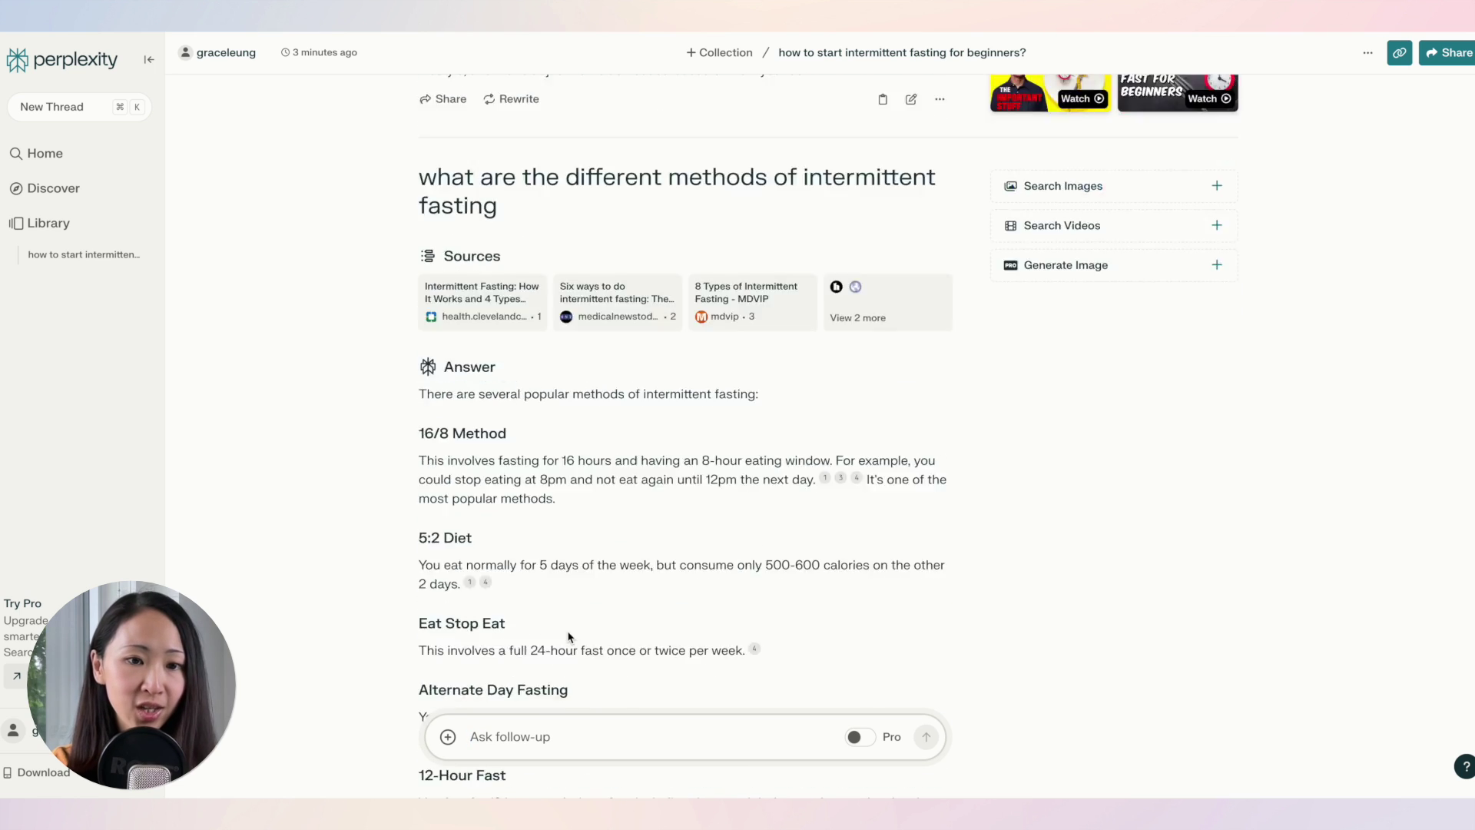
click(1136, 335)
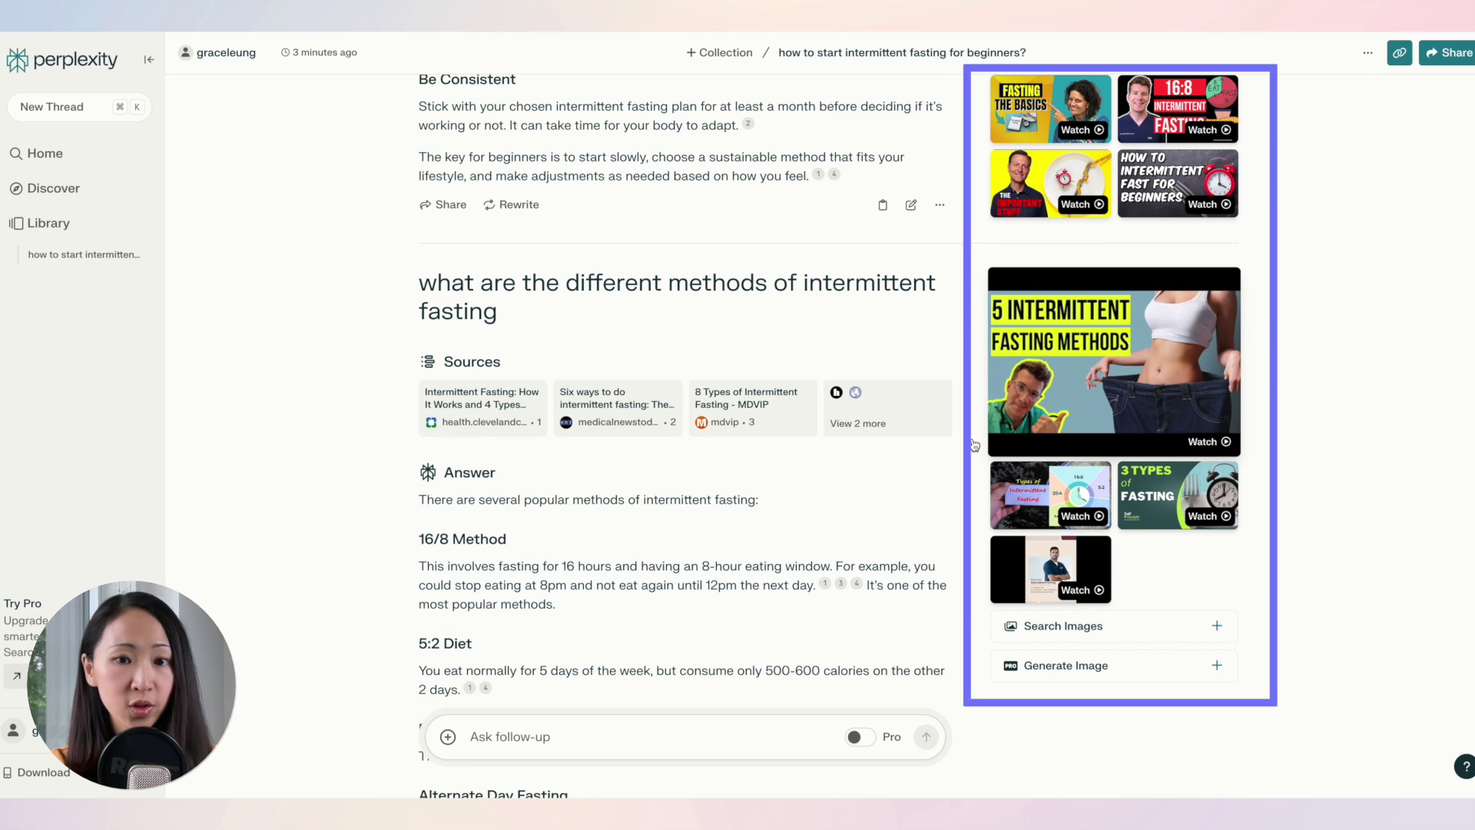
click(1049, 600)
scroll(826, 591, down, 4)
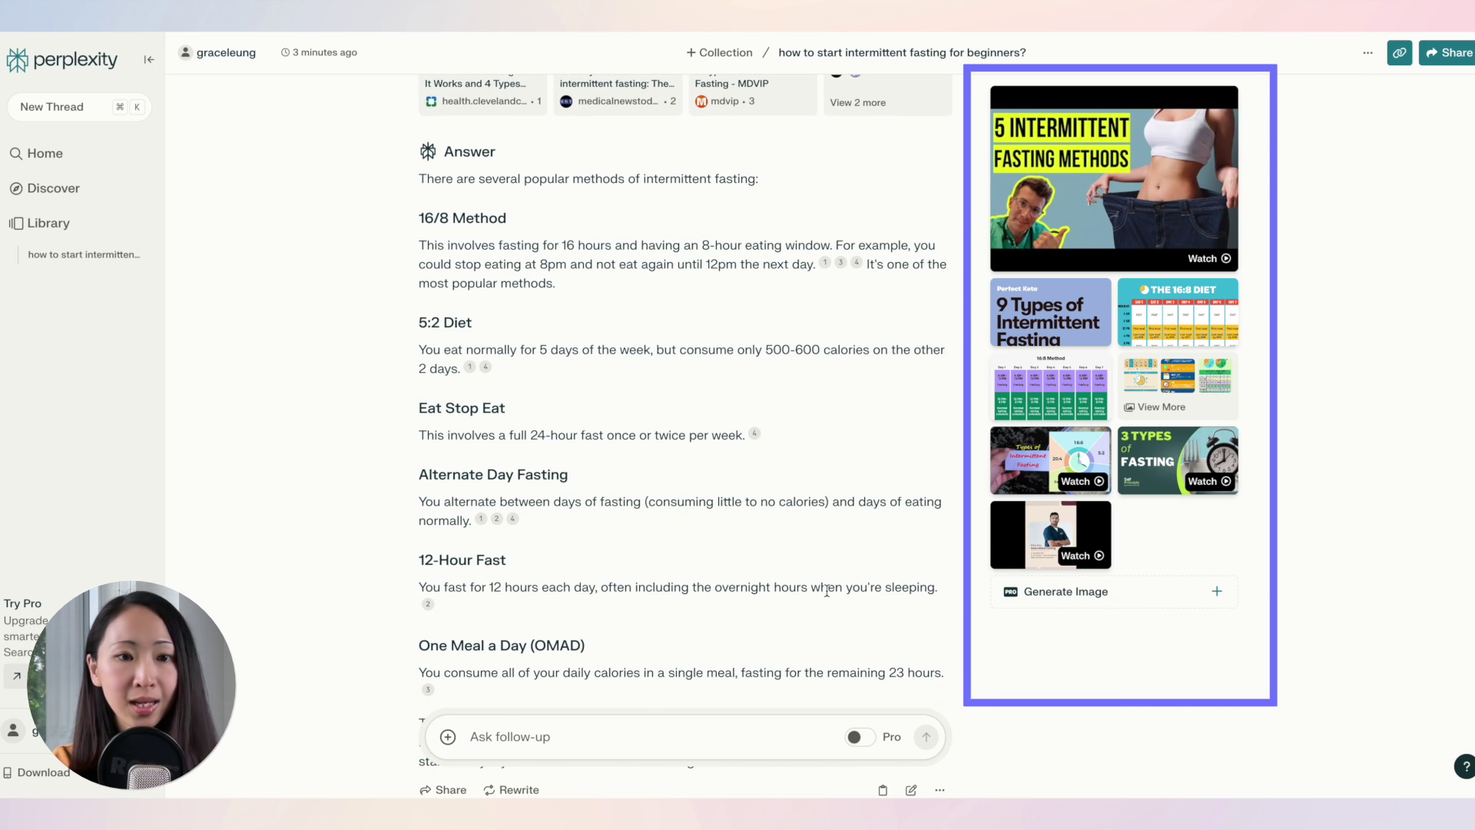
scroll(749, 732, down, 1)
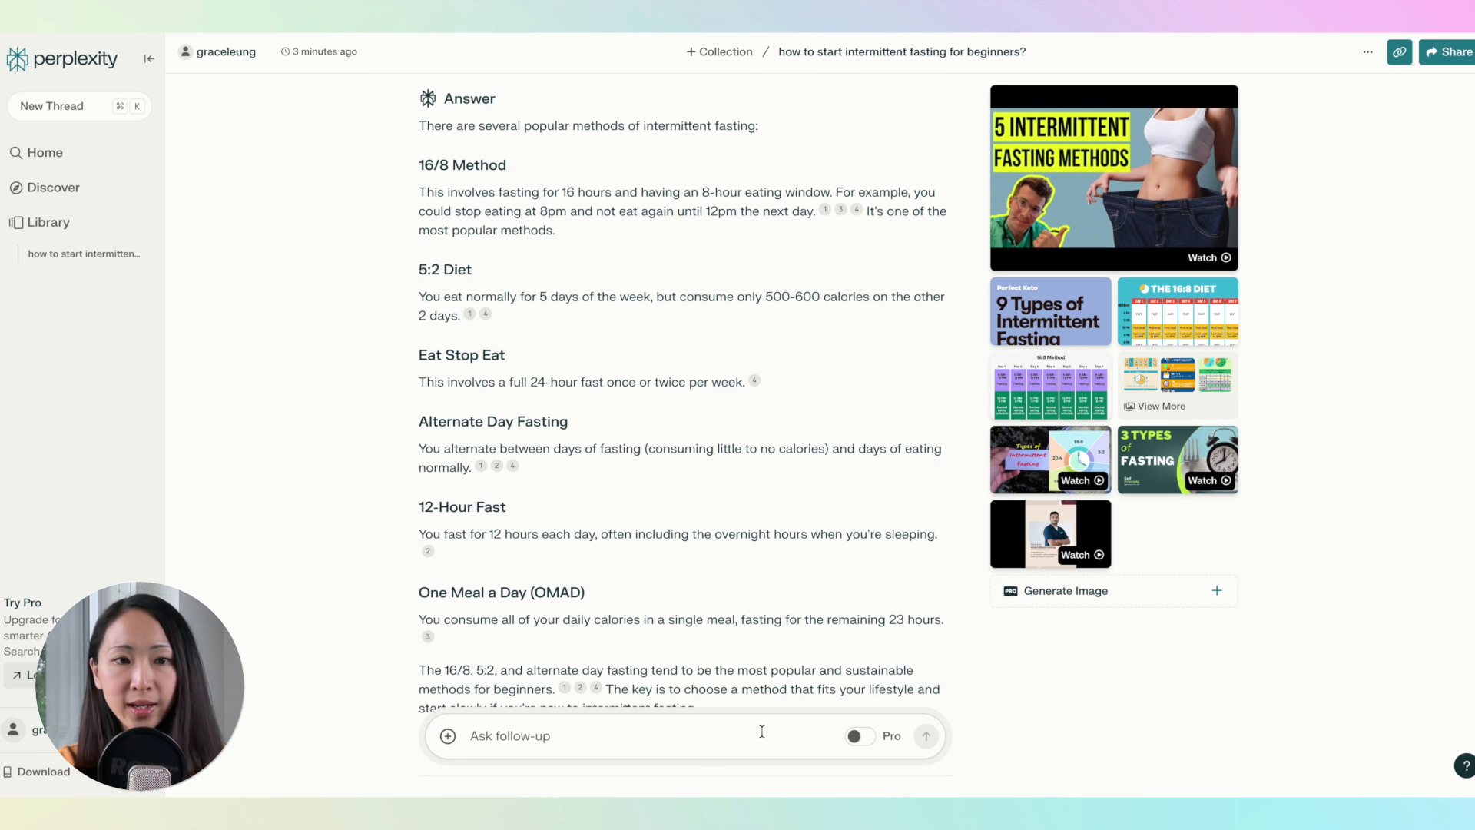
Enable Pro Search and submit "how to start intermittent fasting for beginners?" as a follow-up question.
mouse_move(868, 748)
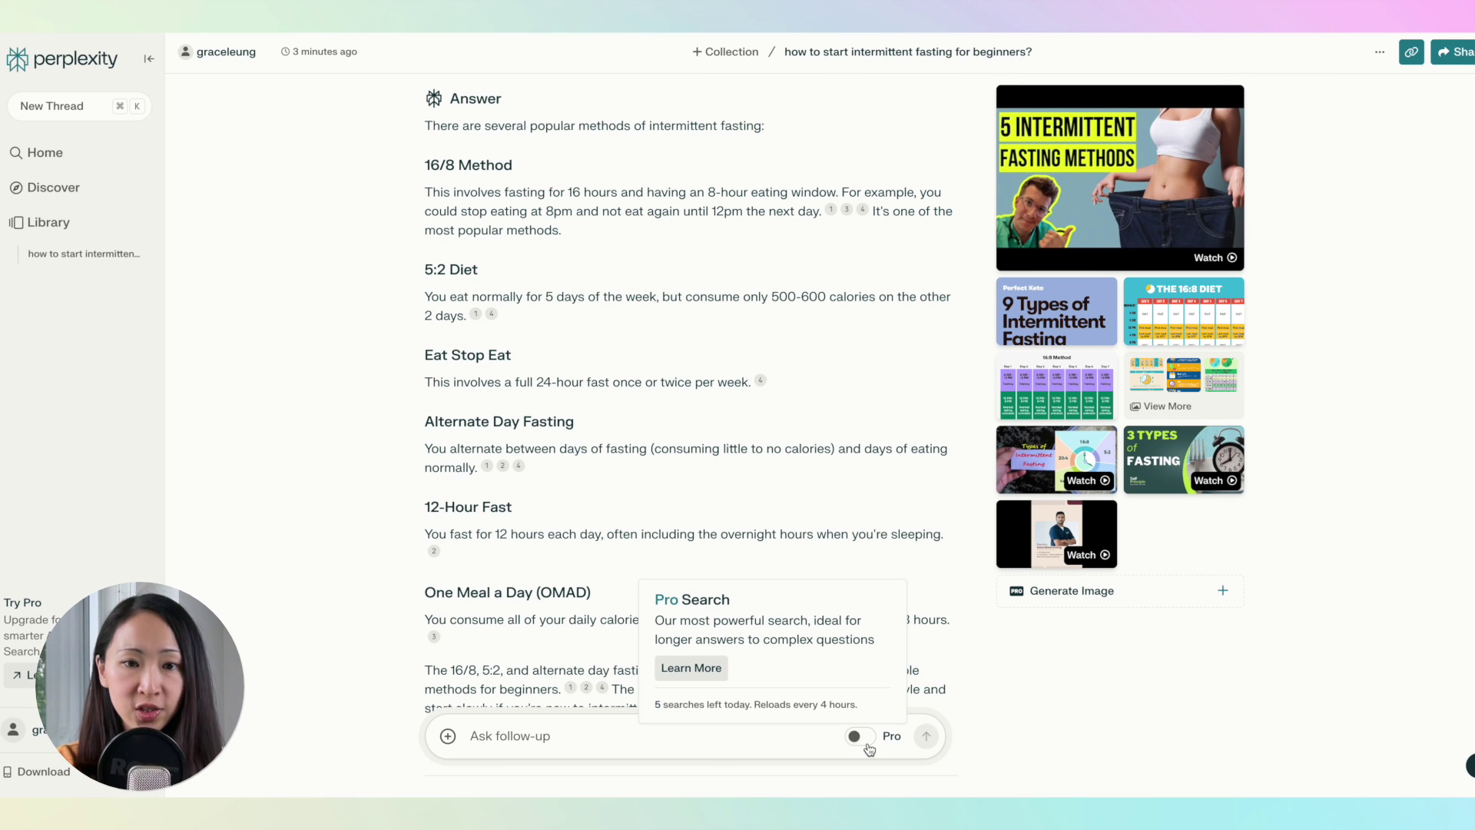
click(867, 744)
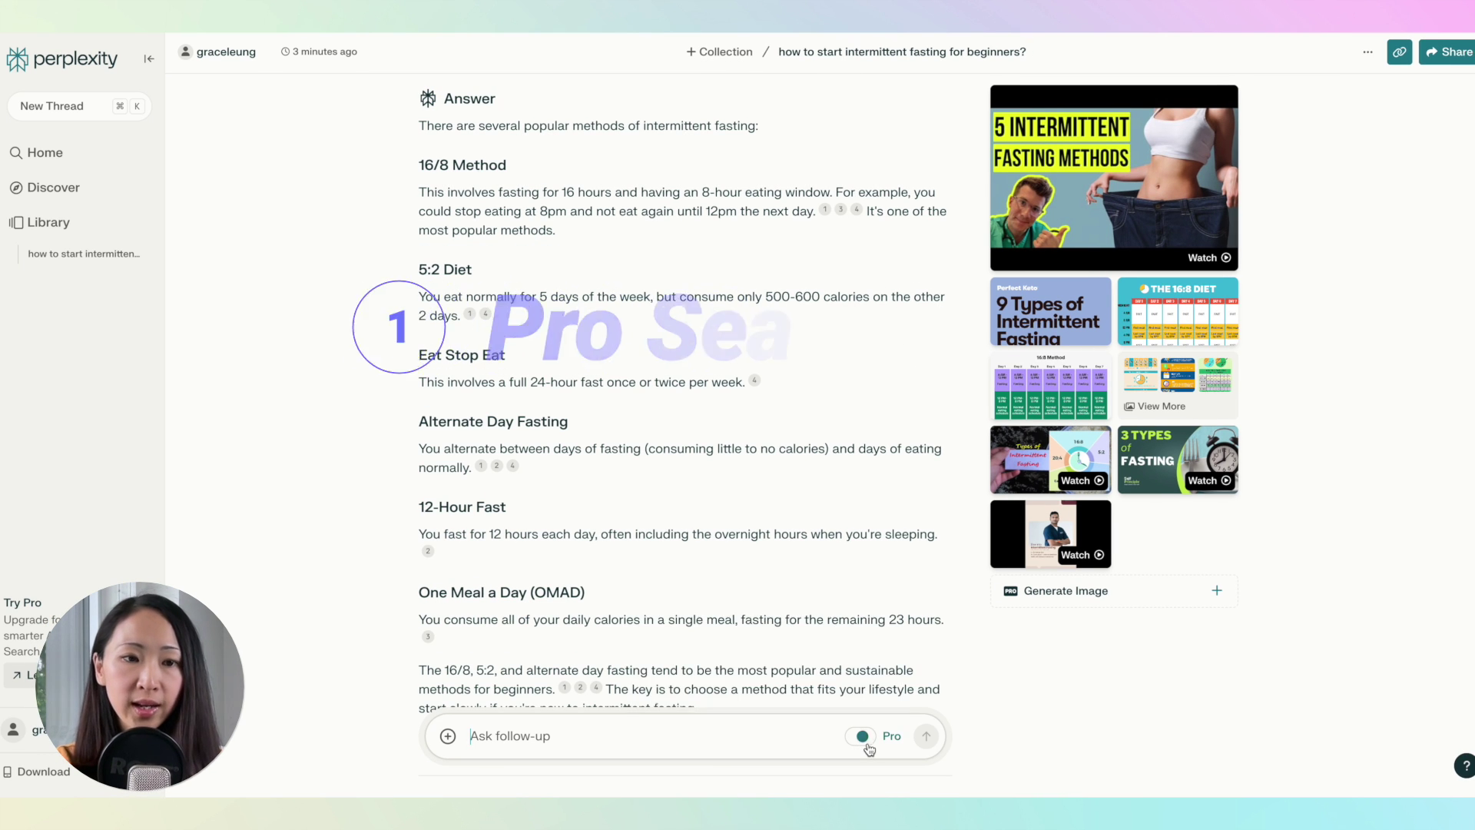
click(671, 742)
text(how to start intermittent fasting for beginners?)
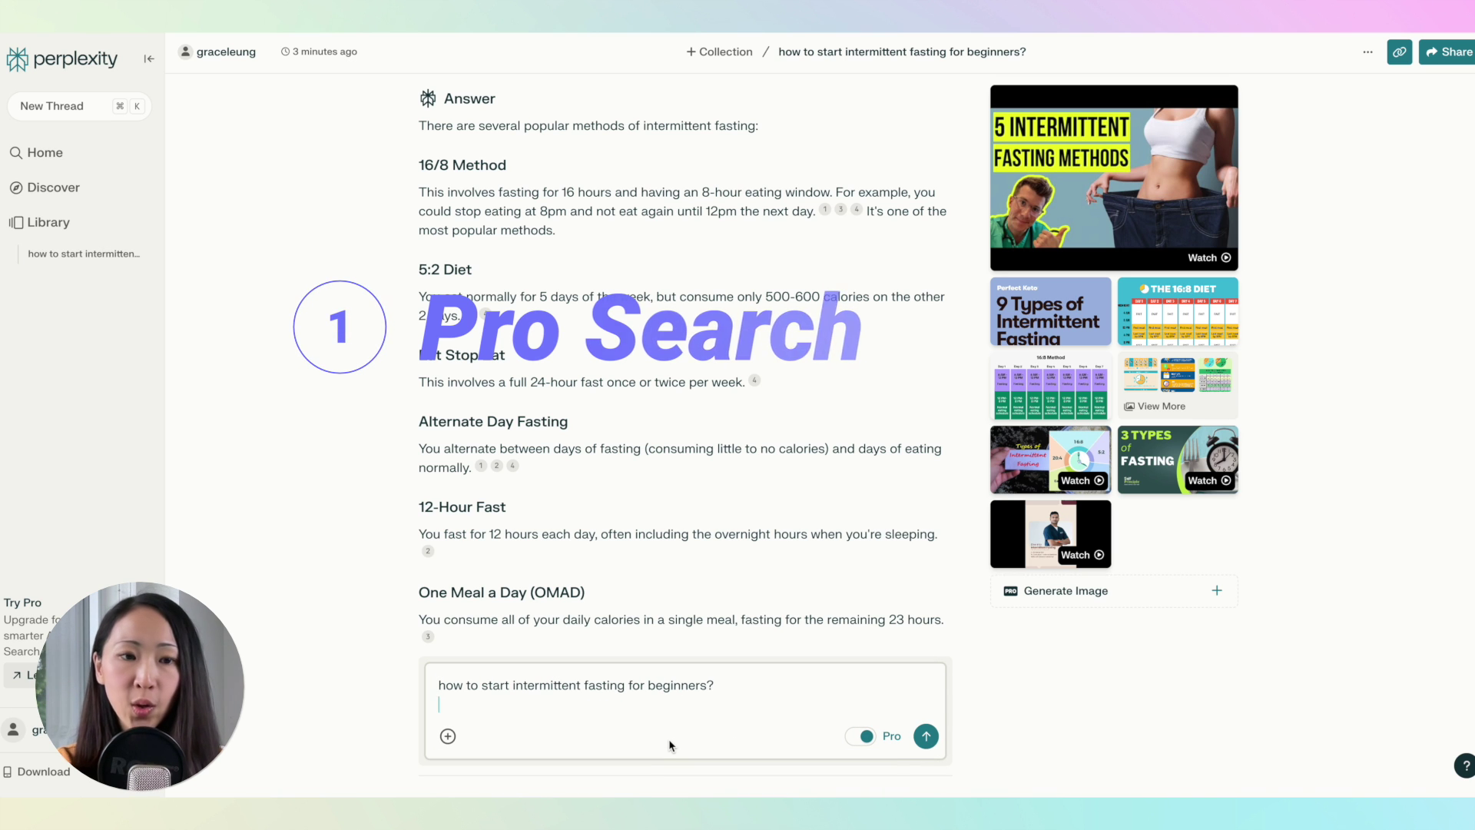
click(926, 736)
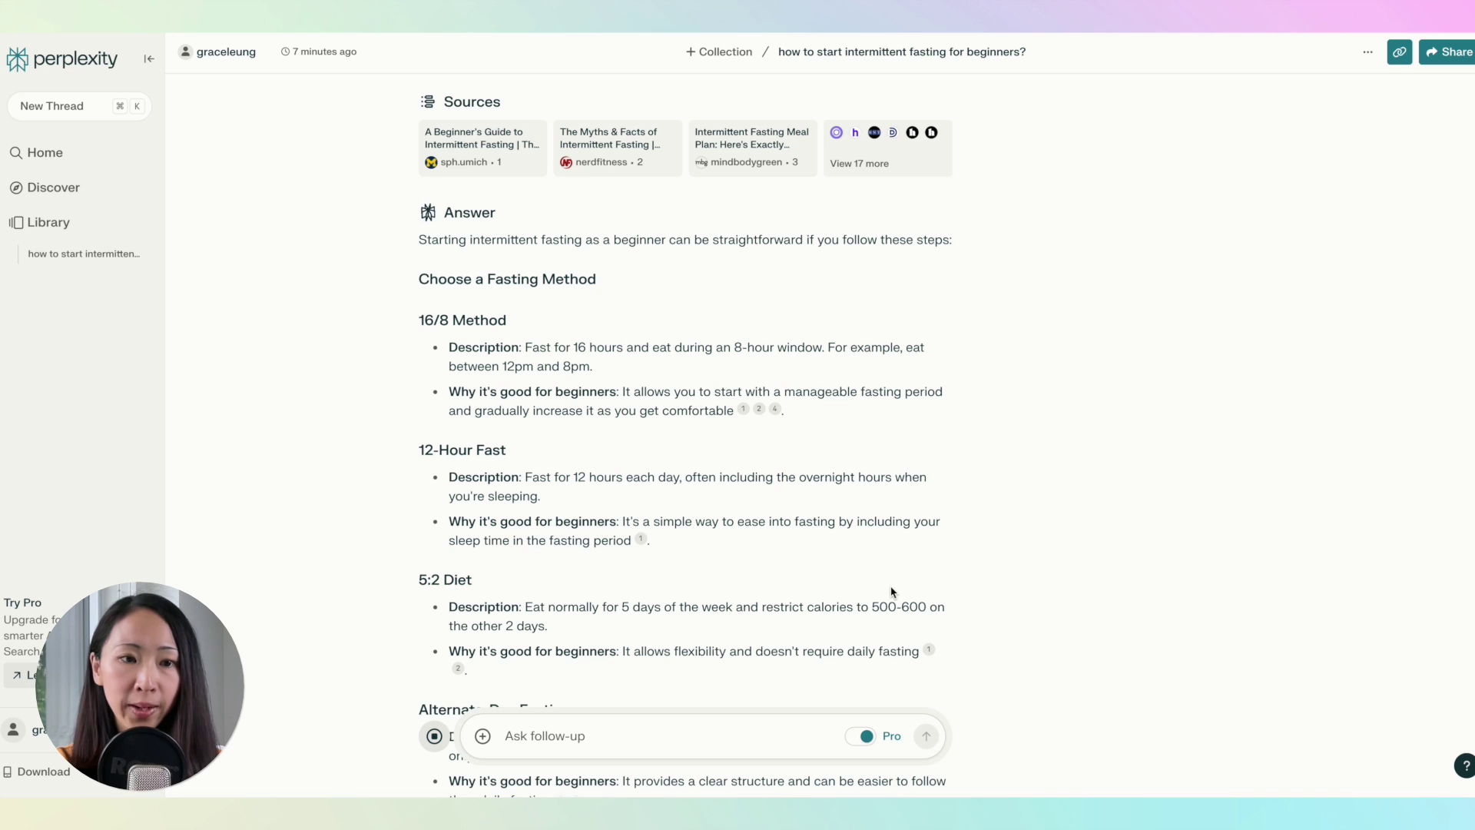
Examine the Pro Search steps behind the new answer and the models offered for rewriting it.
scroll(892, 586, up, 8)
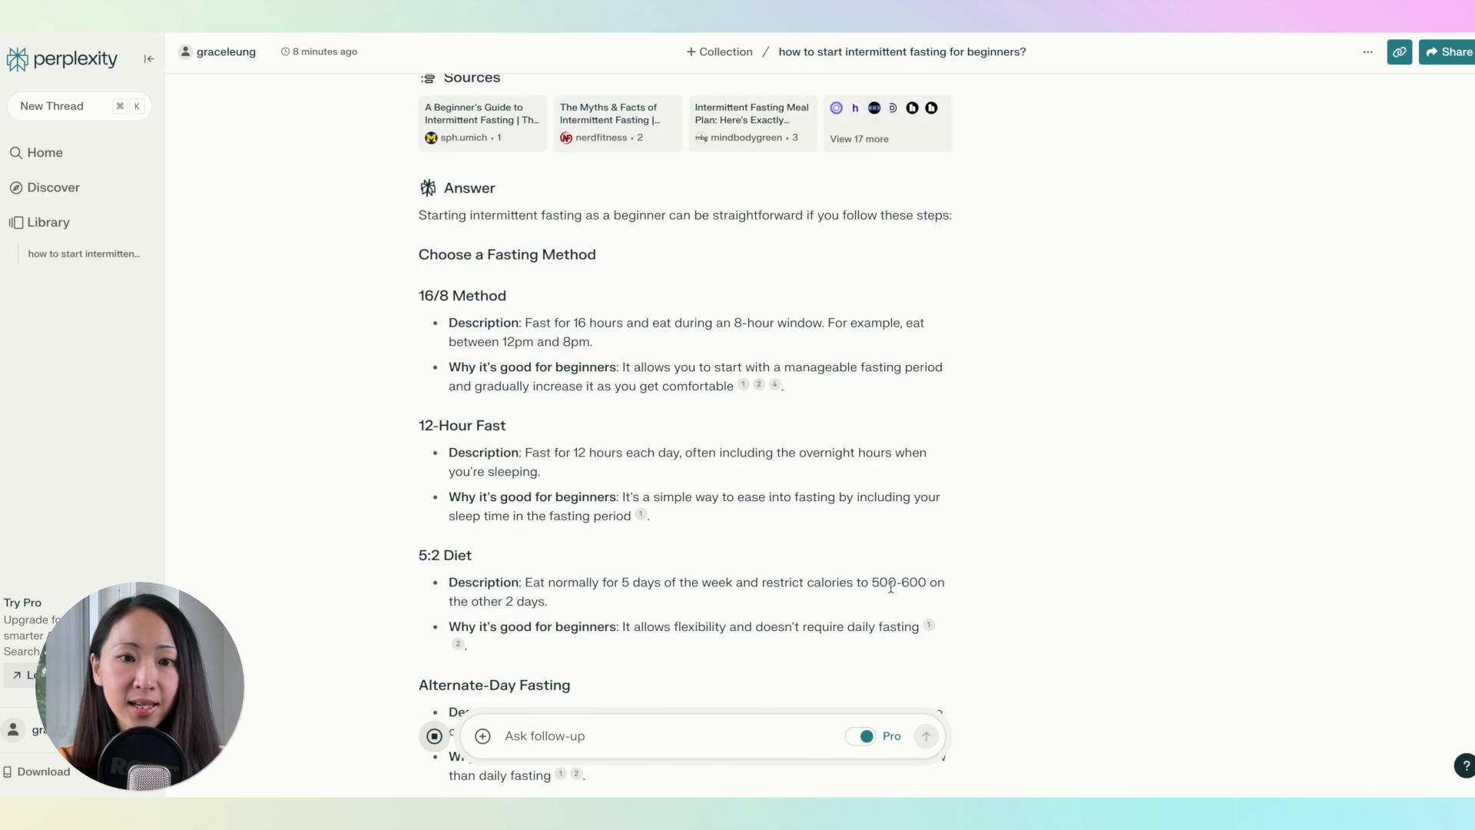
click(922, 338)
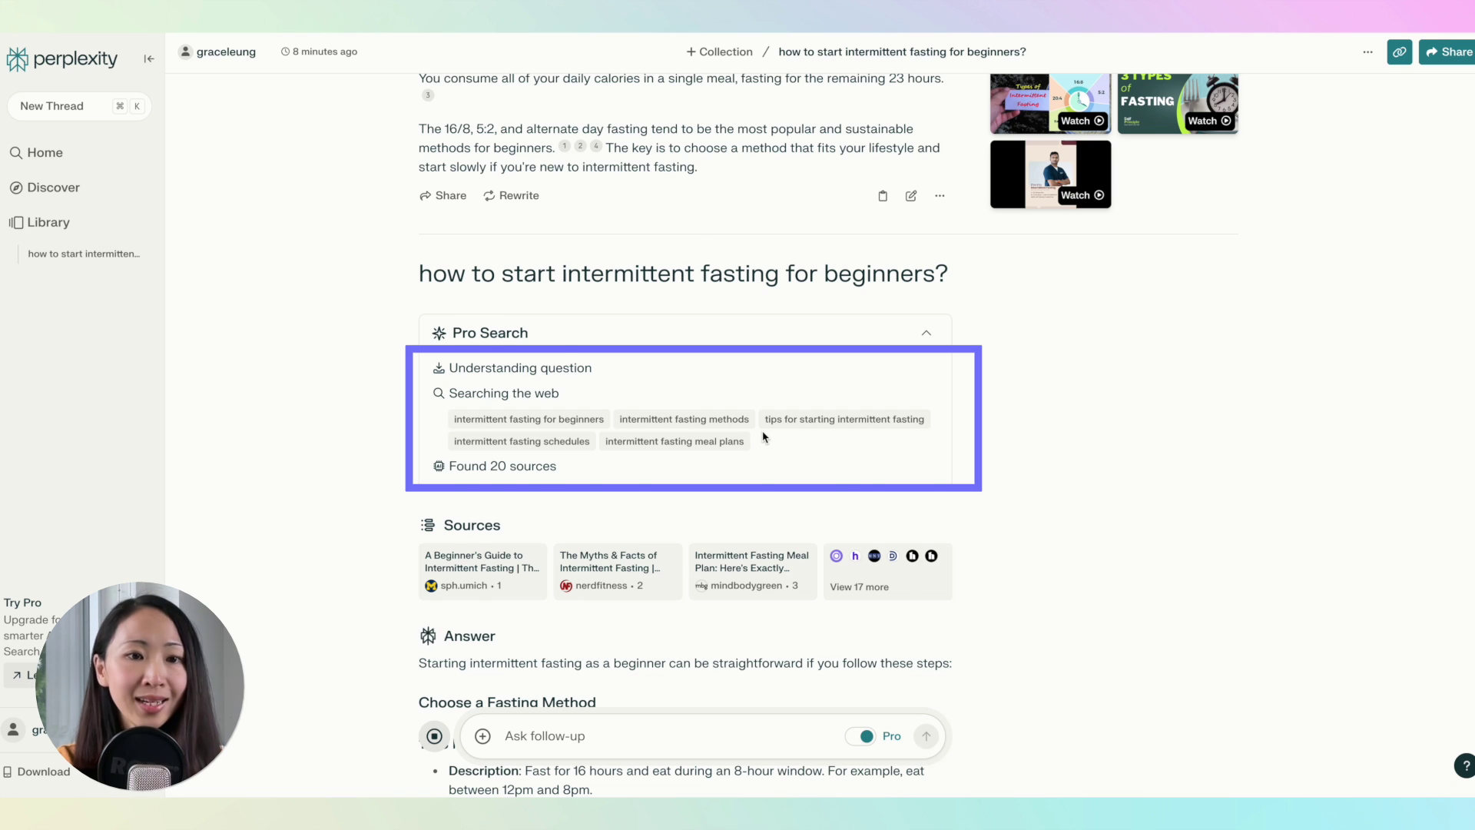
scroll(765, 437, down, 15)
click(529, 632)
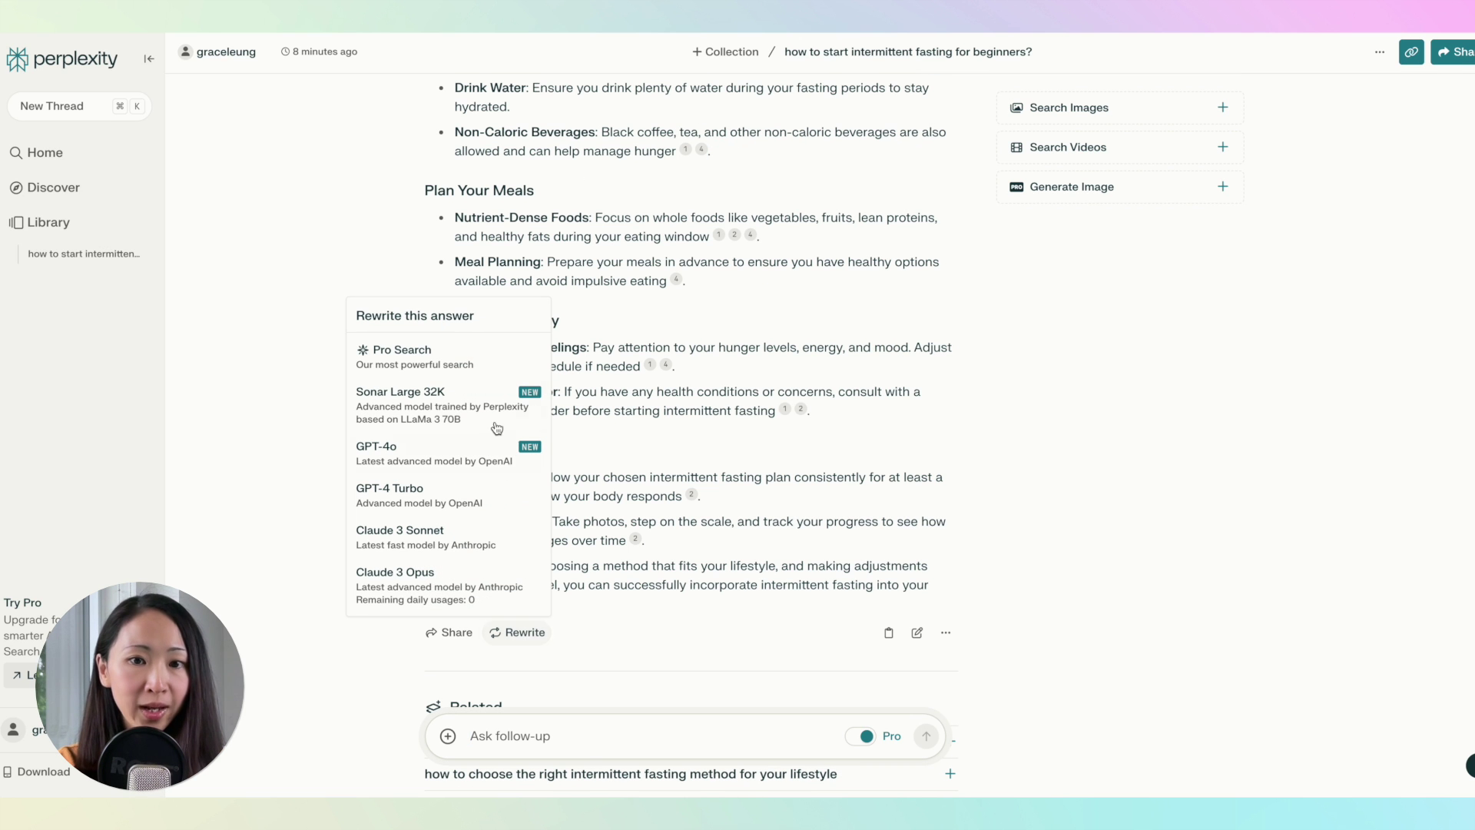
click(670, 640)
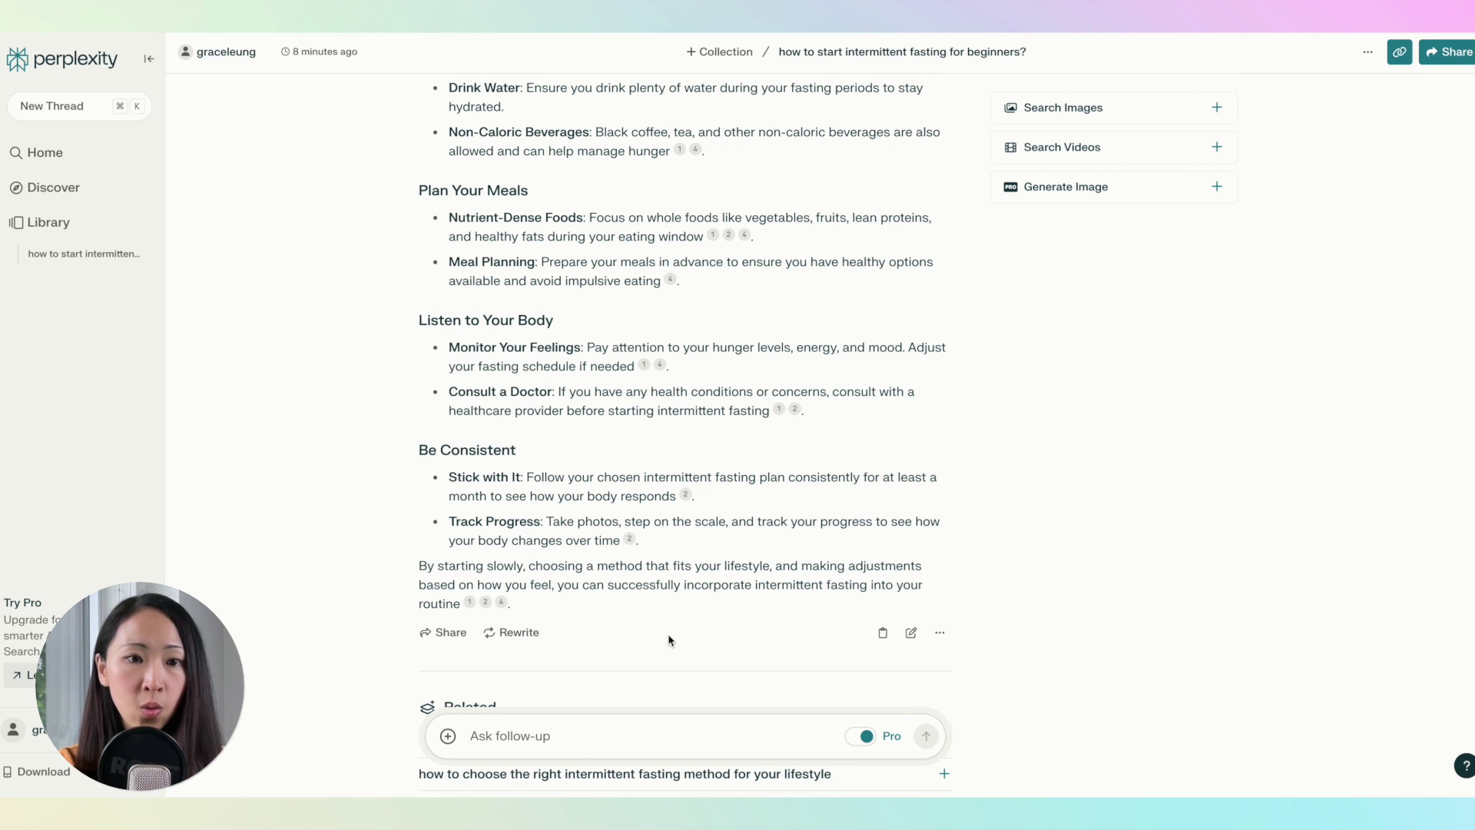
Open a new thread prompt, check the remaining Pro searches, and switch Pro Search off.
click(84, 112)
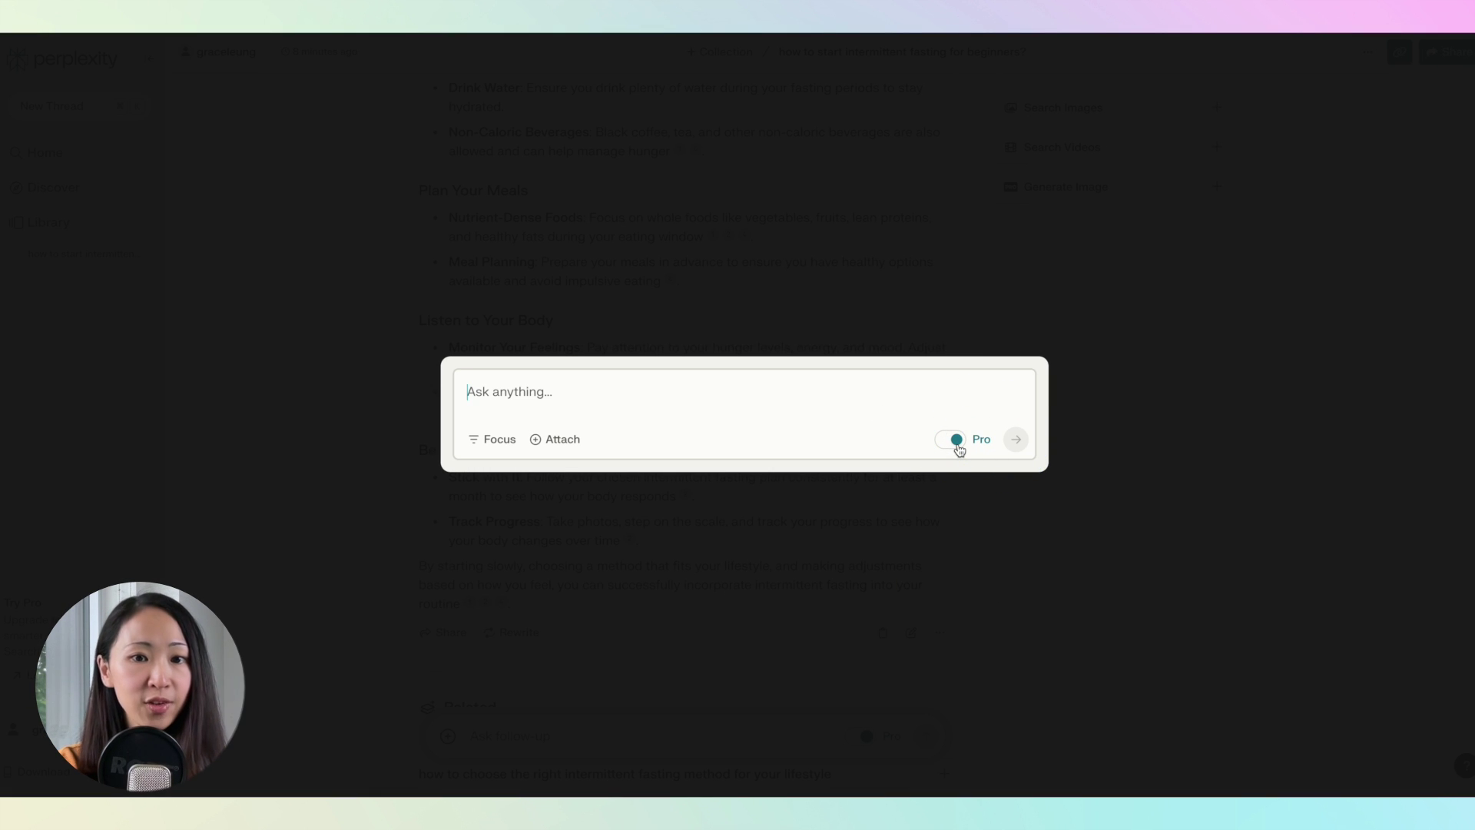
mouse_move(944, 445)
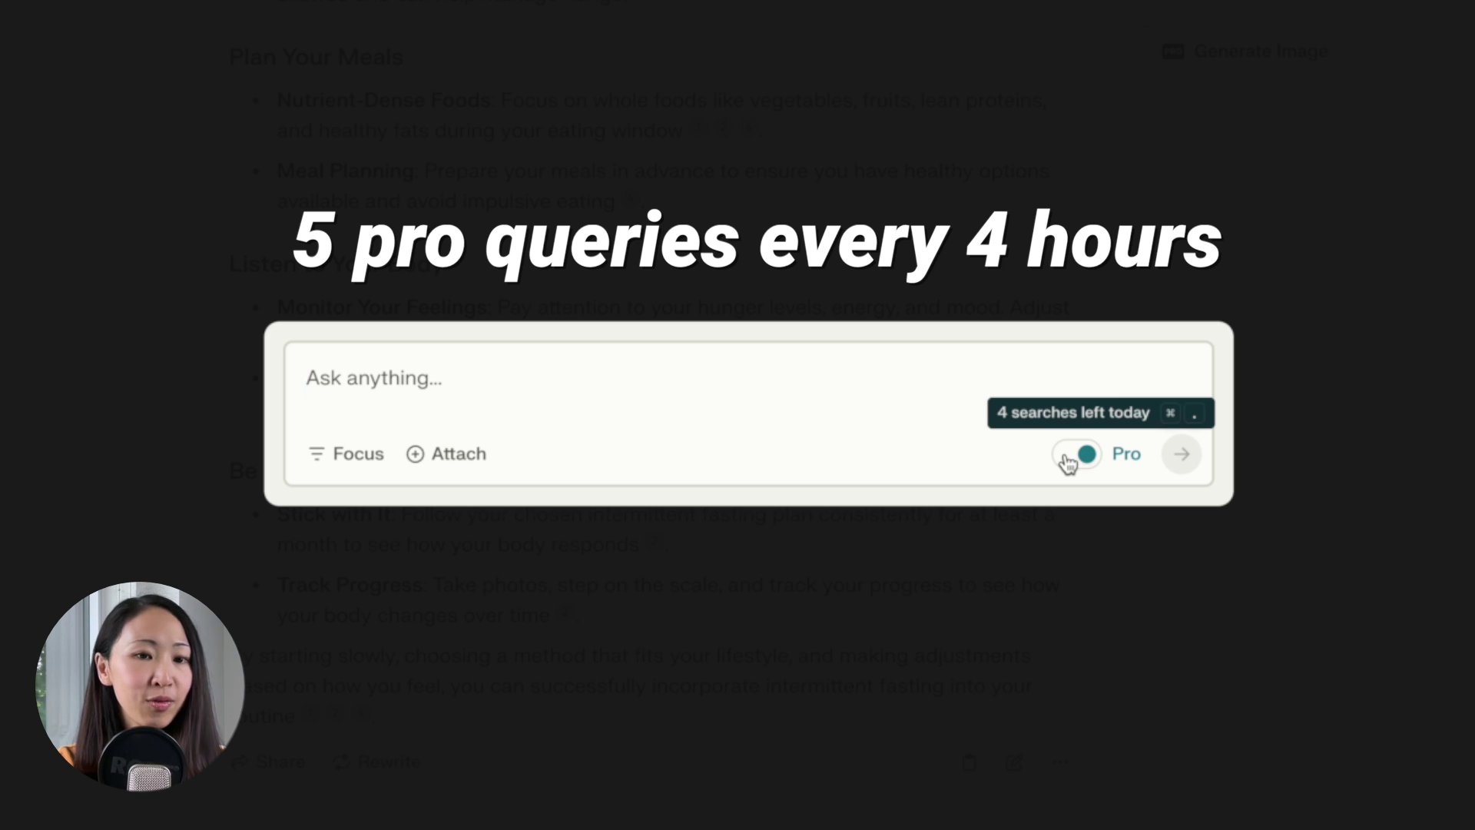
click(1069, 460)
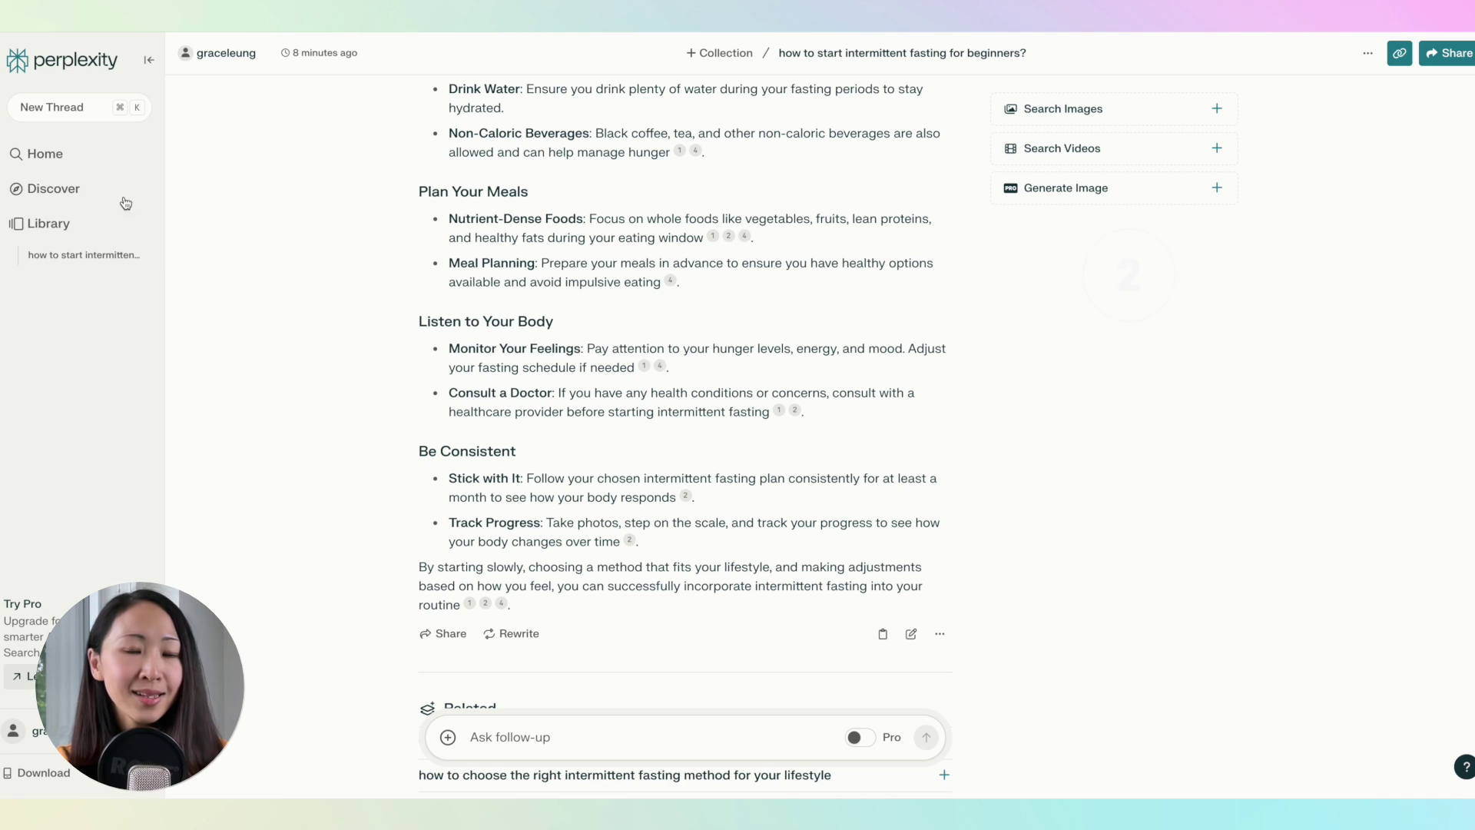
Start a new thread prompt with its search focus set to Reddit.
click(76, 106)
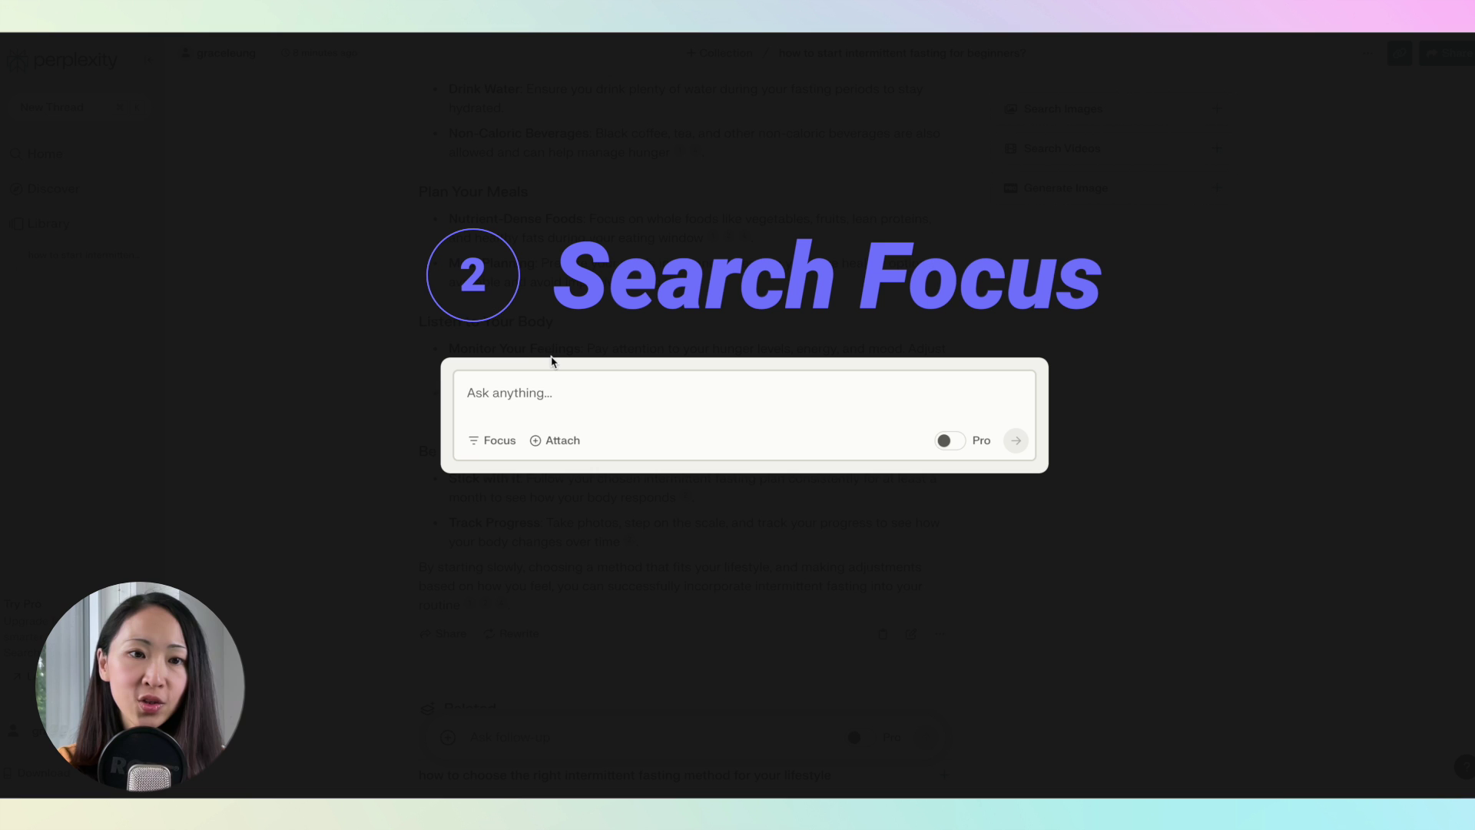
click(507, 442)
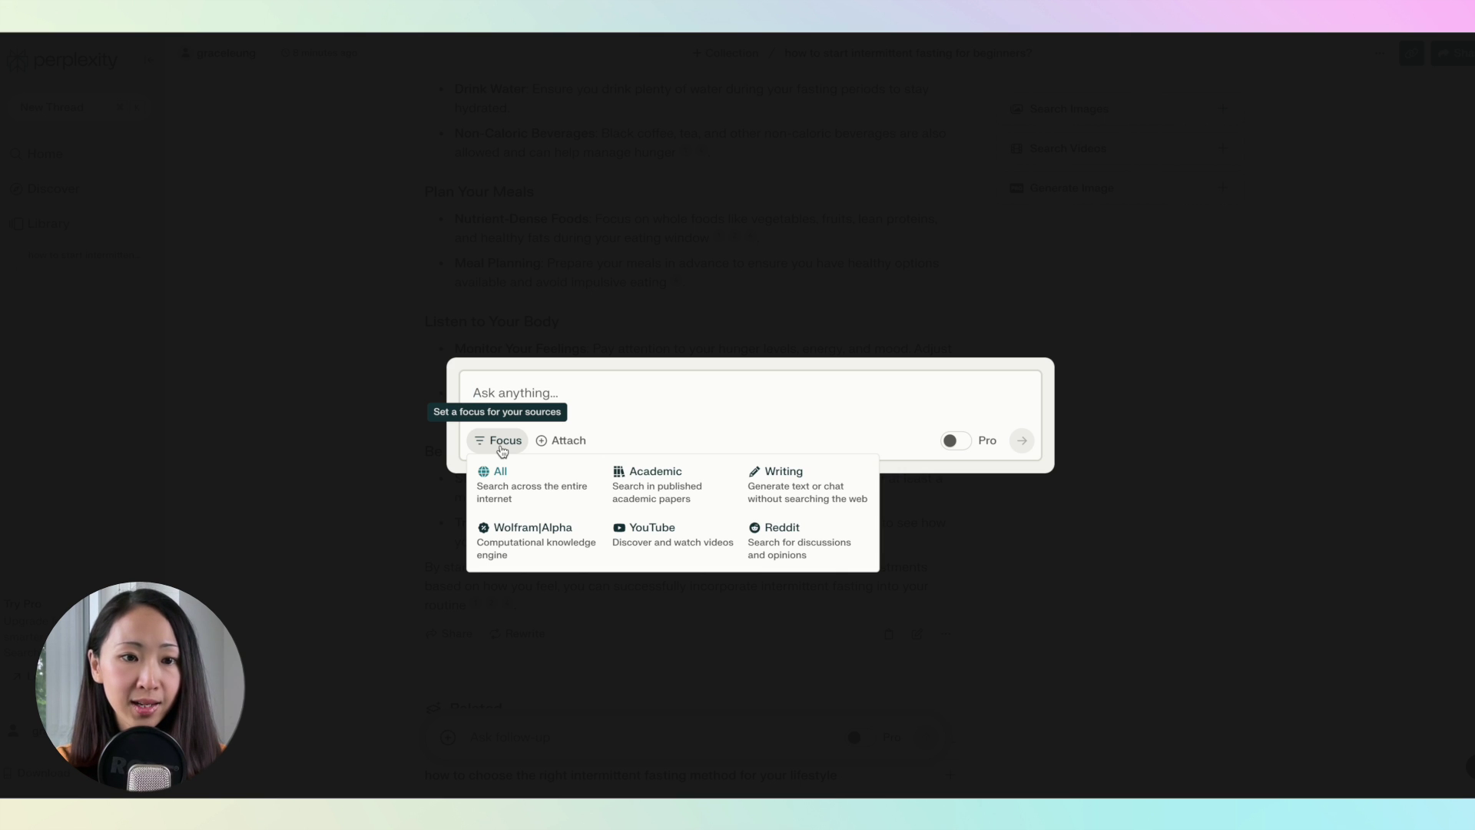
click(782, 530)
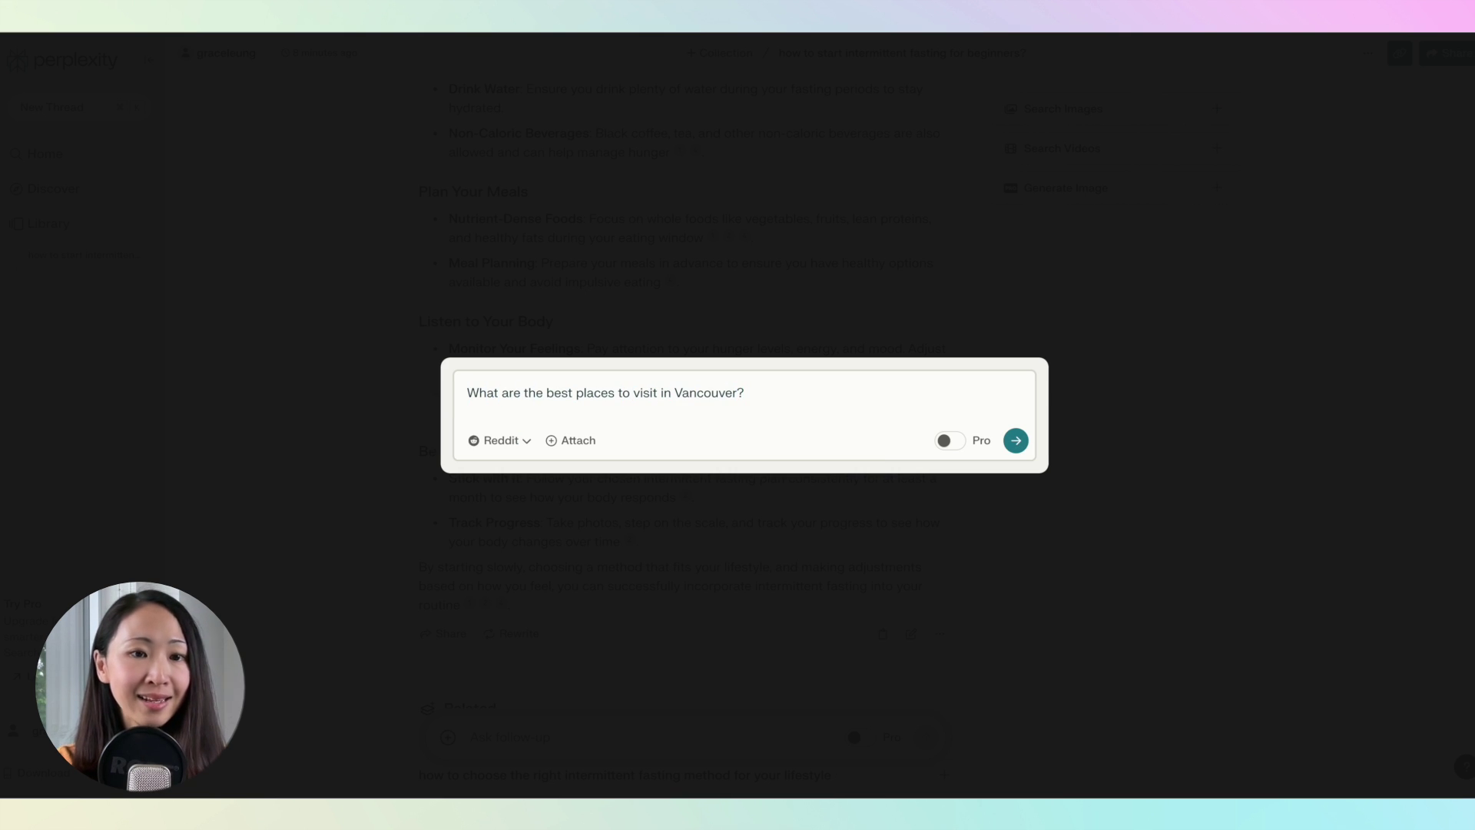
Submit "What are the best places to visit in Vancouver?" with the Reddit focus and review the answer and its full source list.
click(1015, 443)
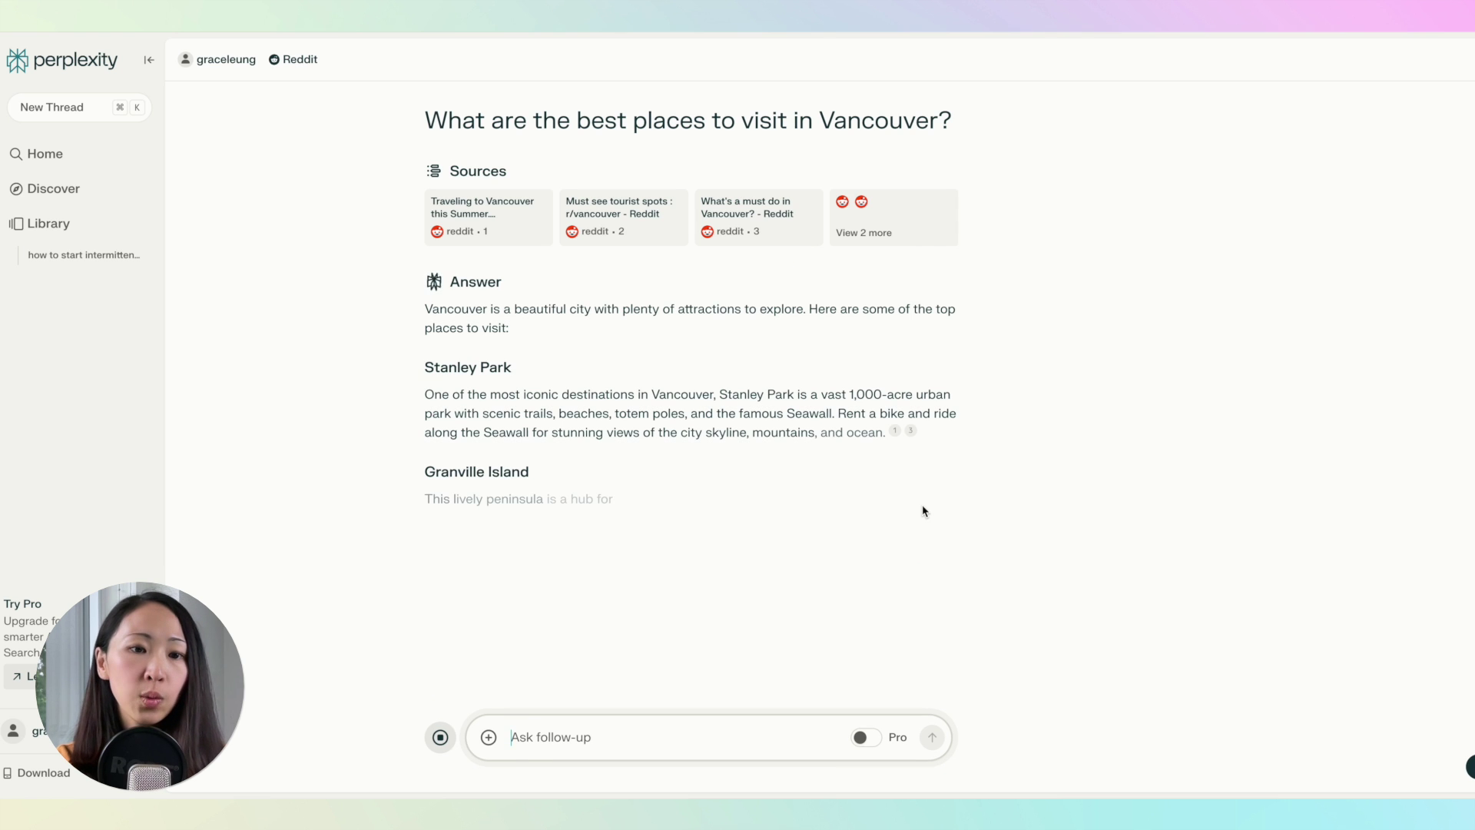
click(893, 223)
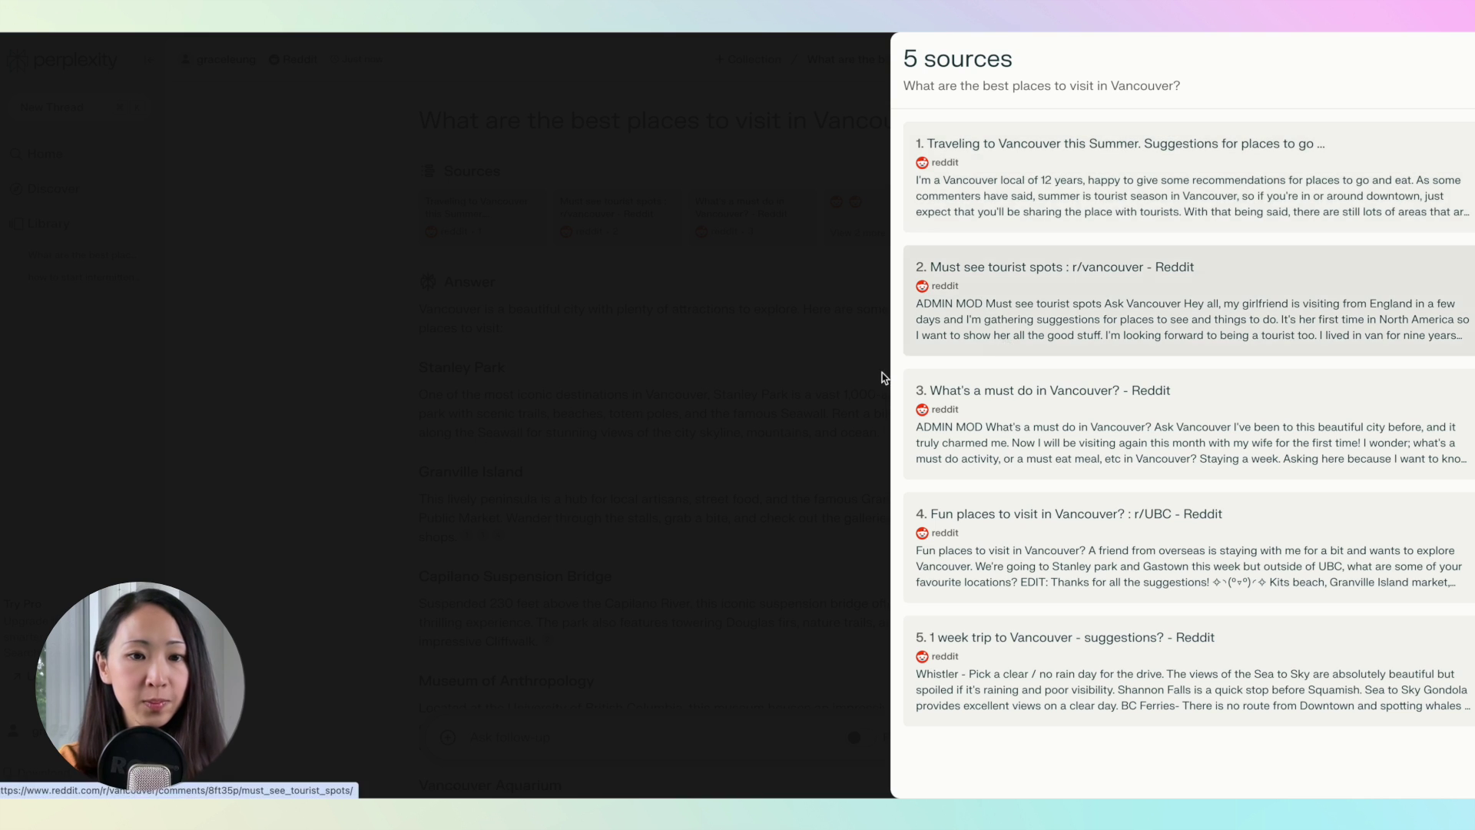
click(761, 482)
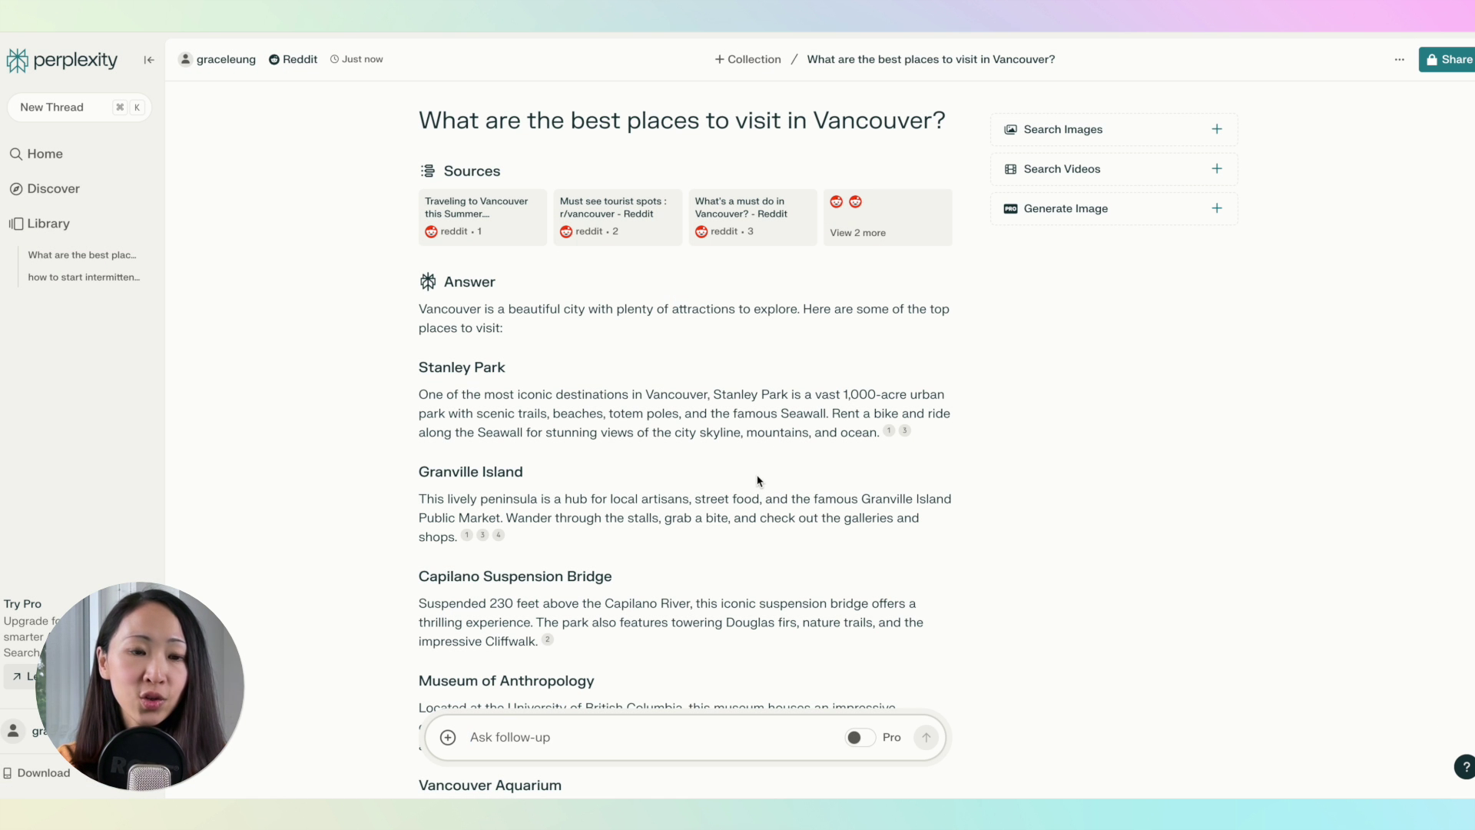
click(887, 223)
click(749, 619)
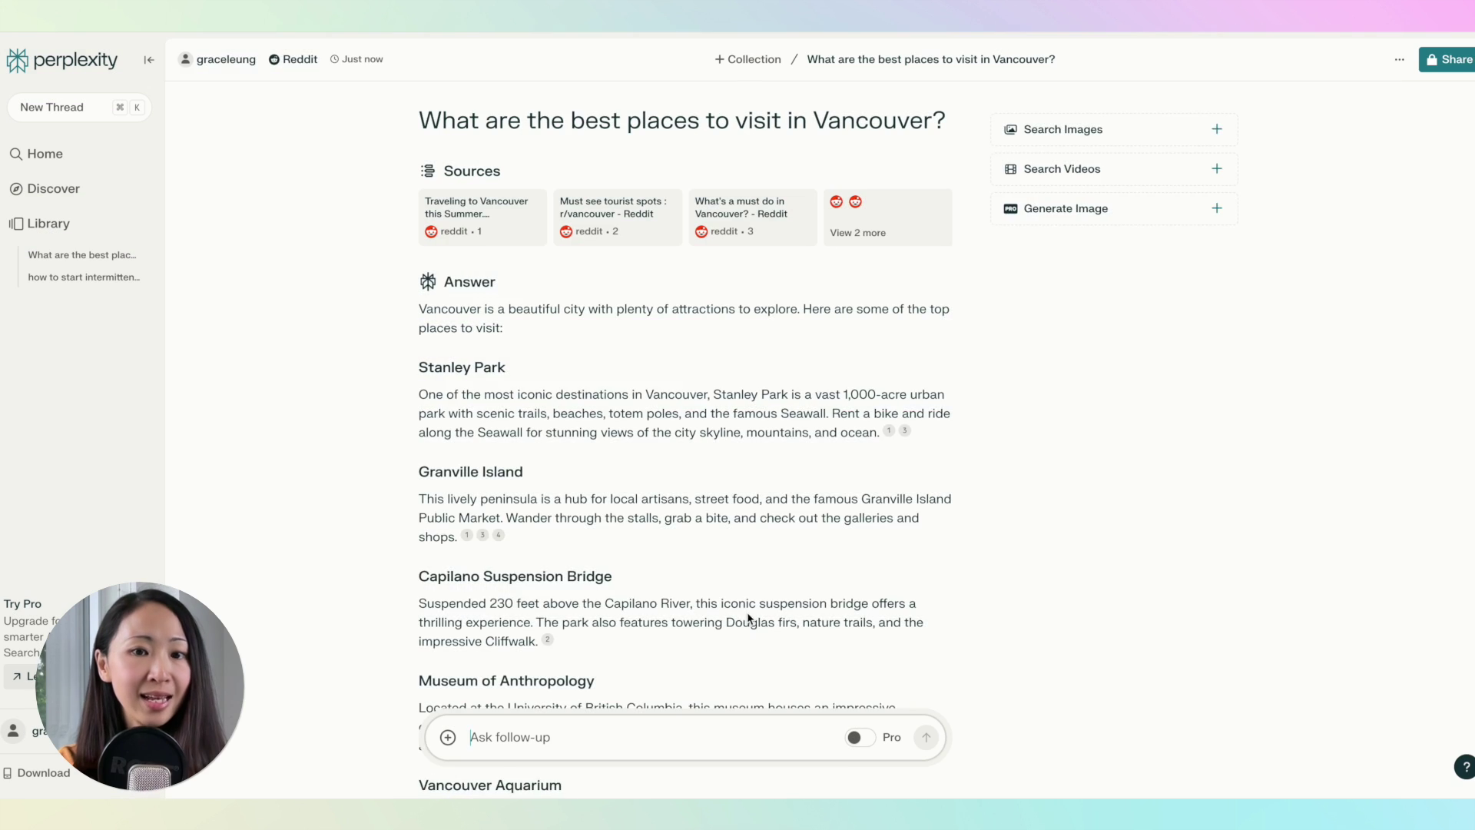
scroll(749, 618, down, 6)
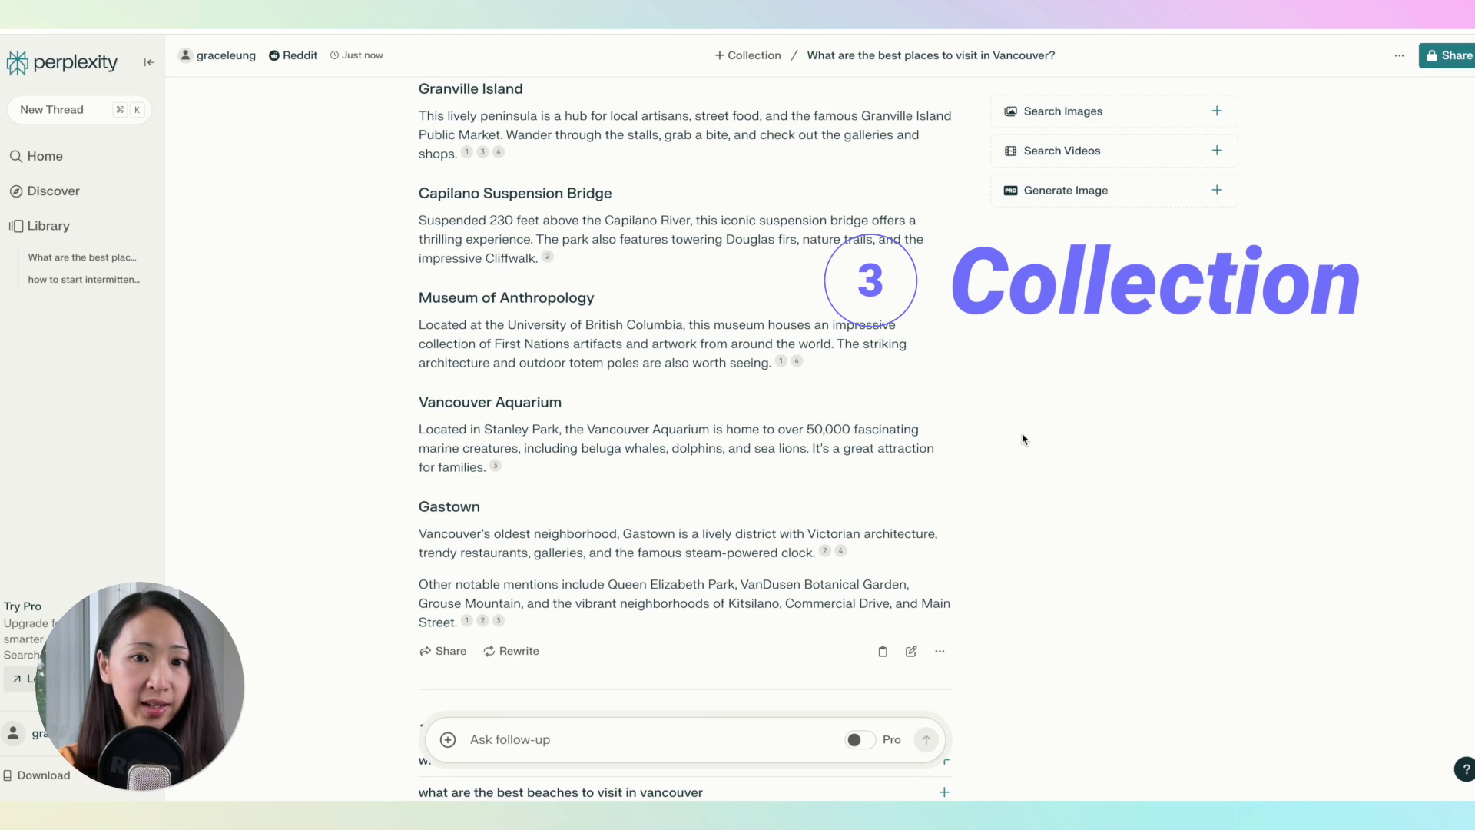
Start a new collection titled "AI Search Collection" with the description "Latest news related to AI Search" and an emoji.
click(745, 56)
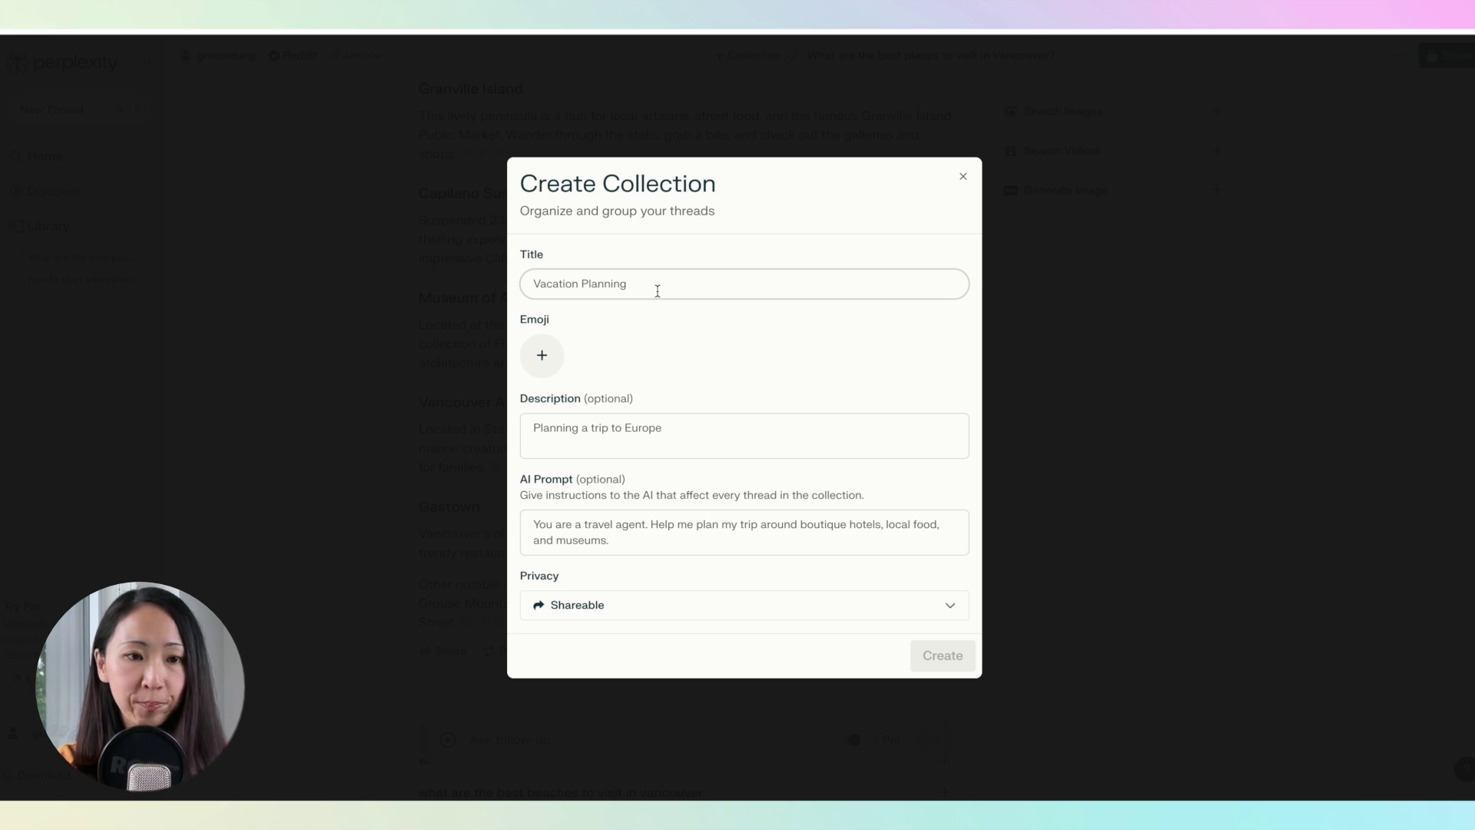
text(AI Search Collection)
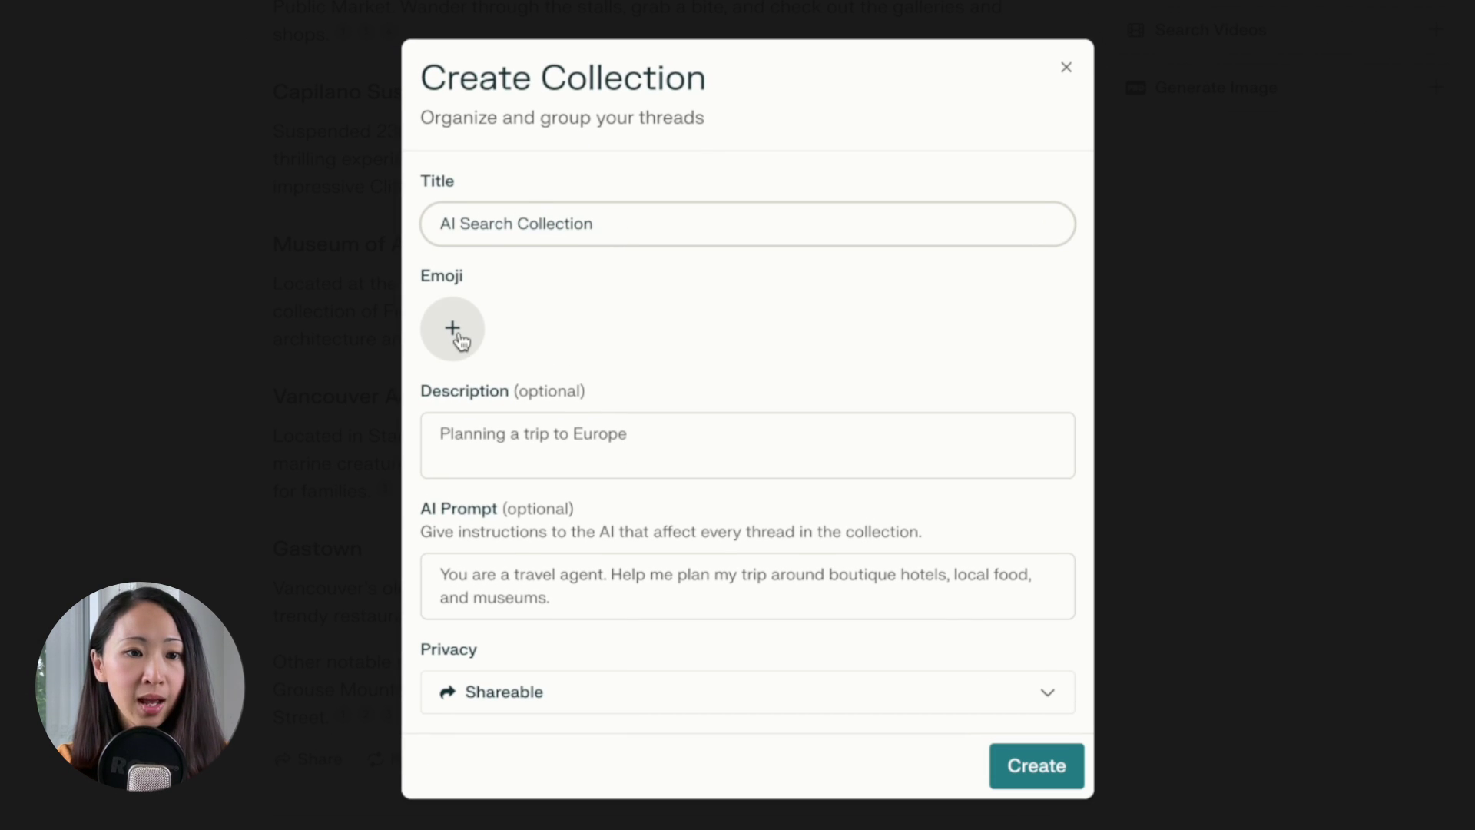
click(461, 450)
text(Latest news related to AI Search)
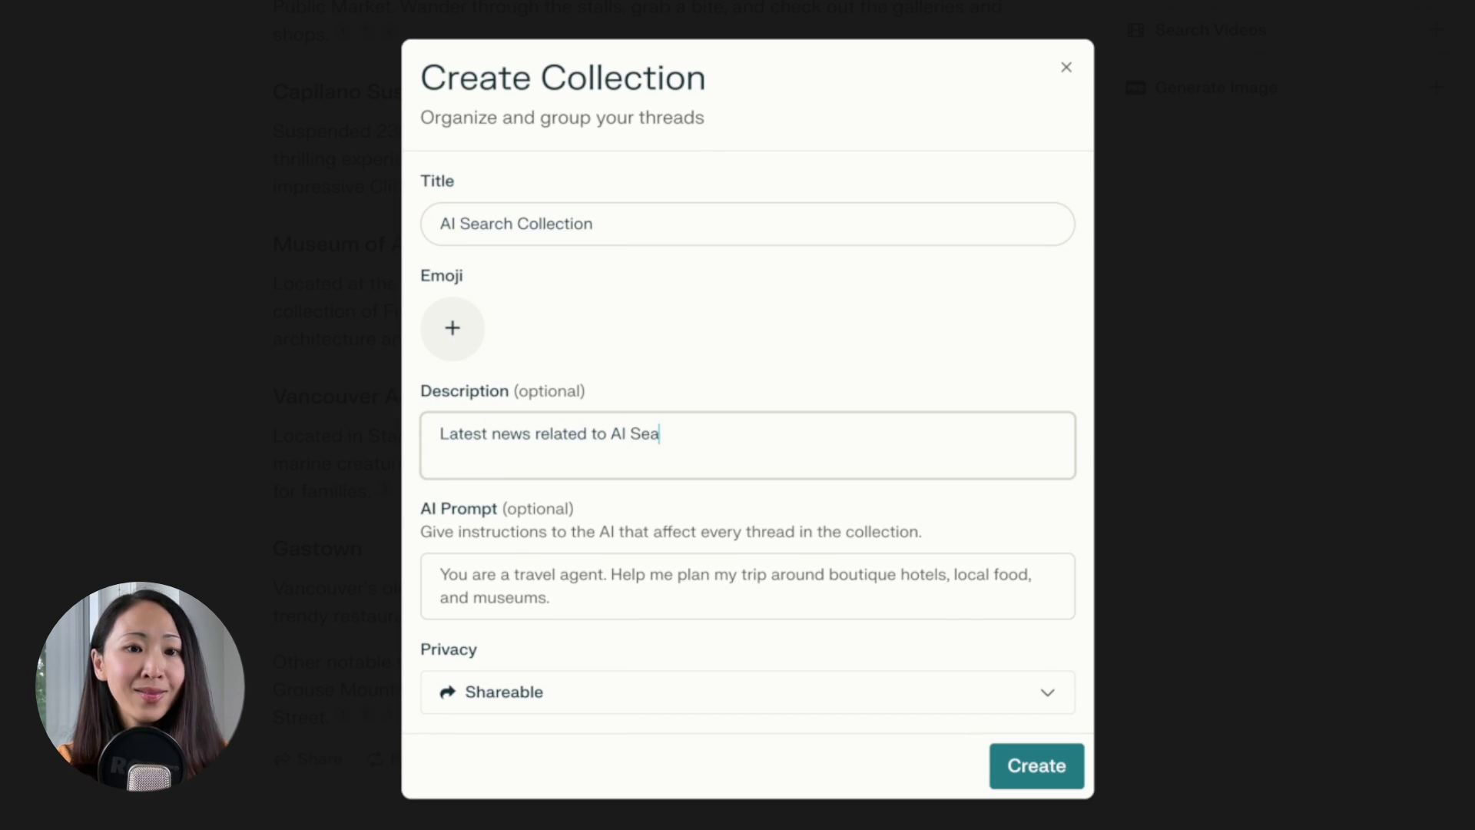
click(450, 330)
click(520, 385)
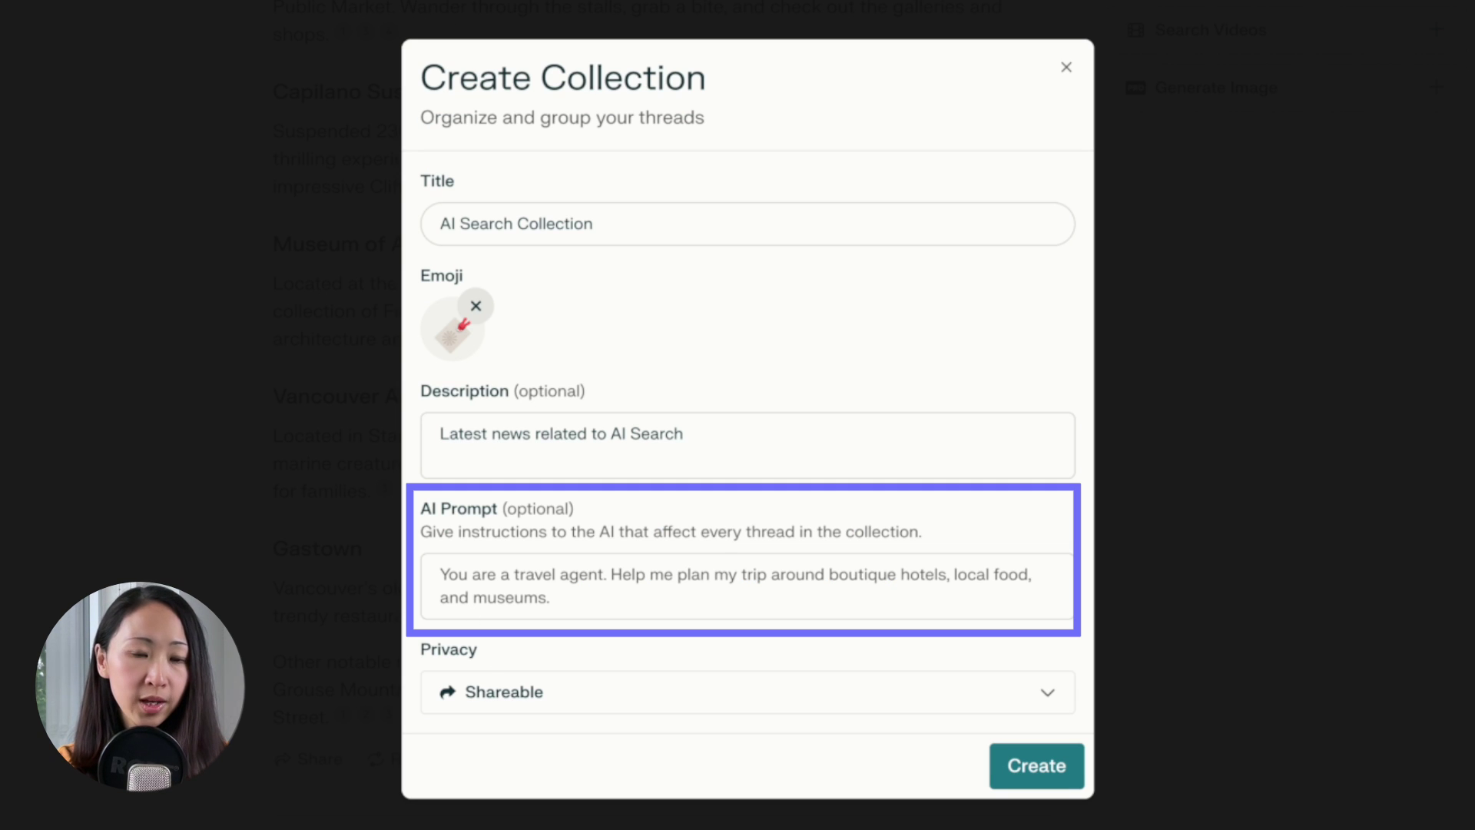
Add an AI prompt requiring a key summary in bullet points, implications to digital marketers and the publisher of the sources, and create the collection.
click(656, 586)
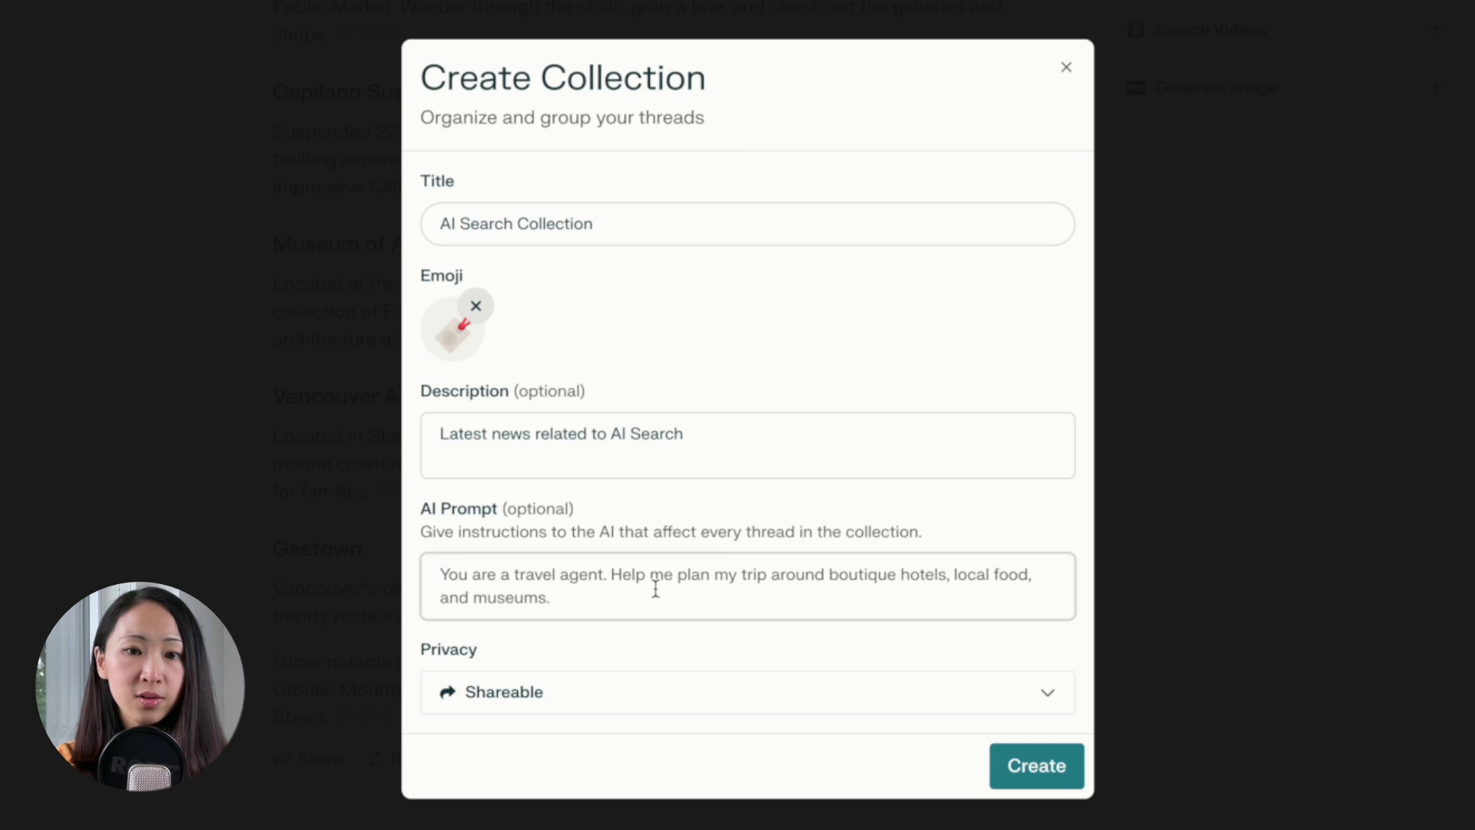
text(Whenever generate the response, follow below format:)
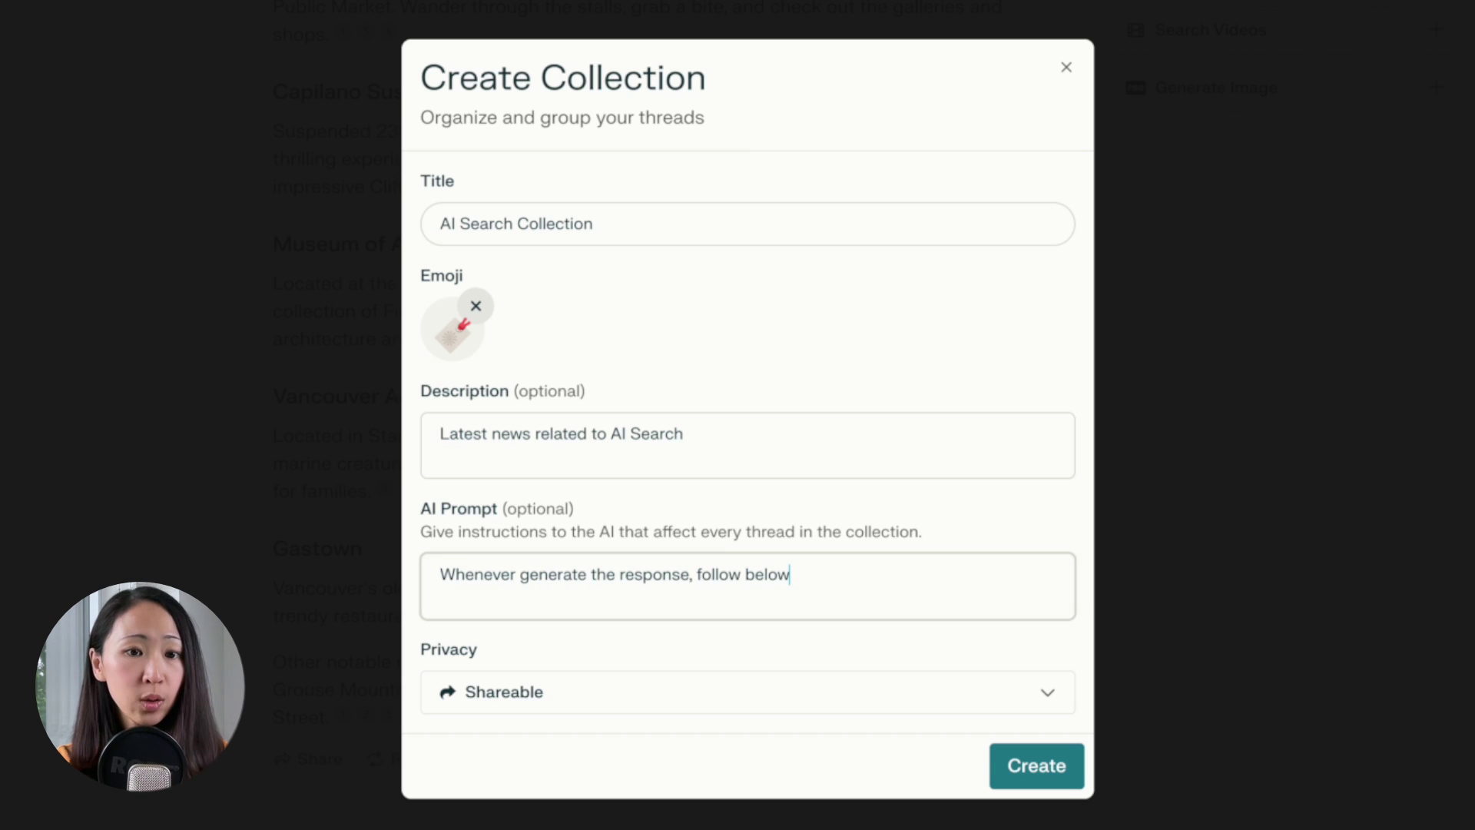
key(Return)
key(Return)
text(1. Key summary in bullet points)
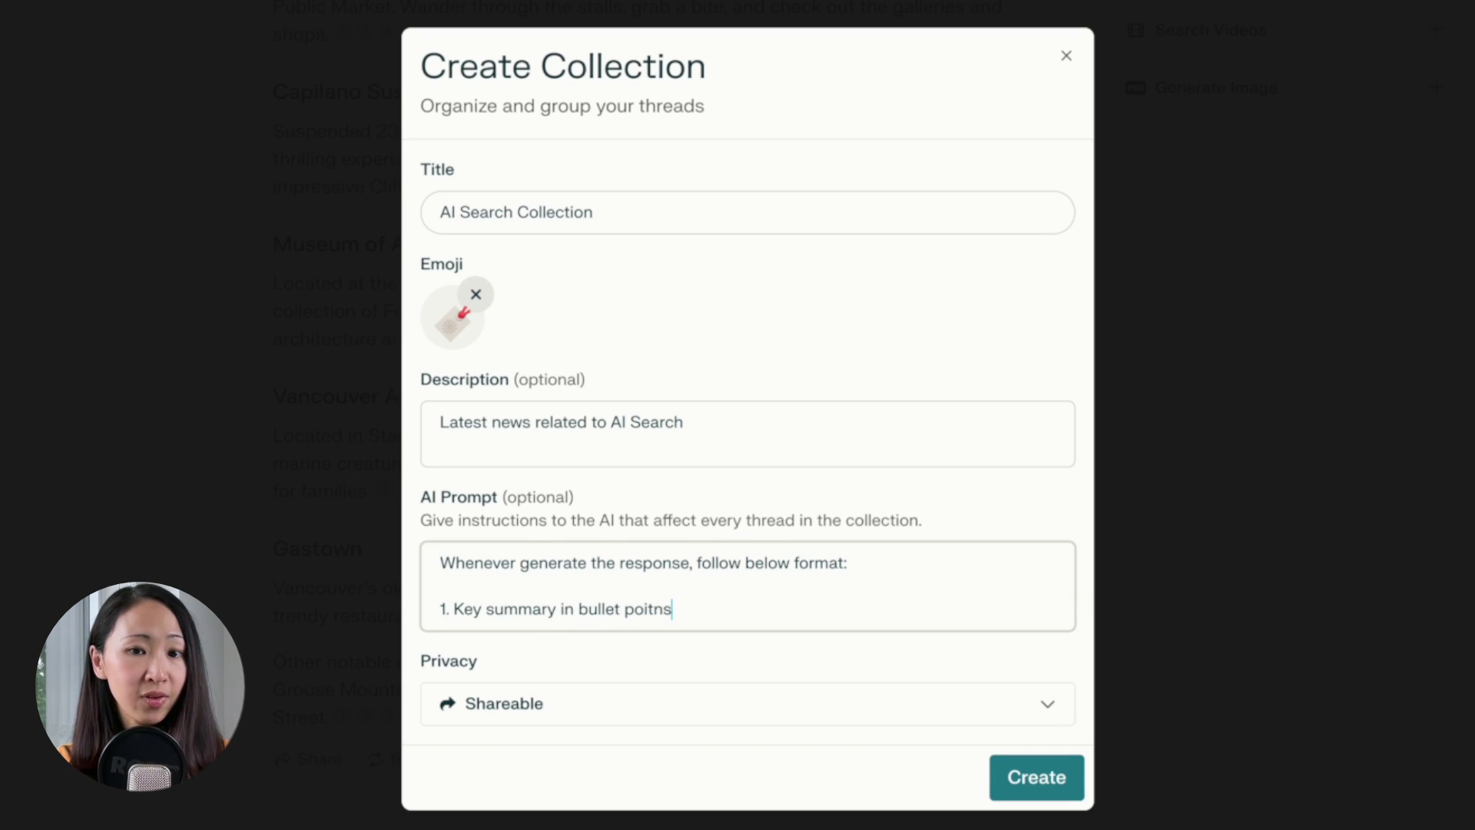
key(Return)
text(2. Implications to digital marketers)
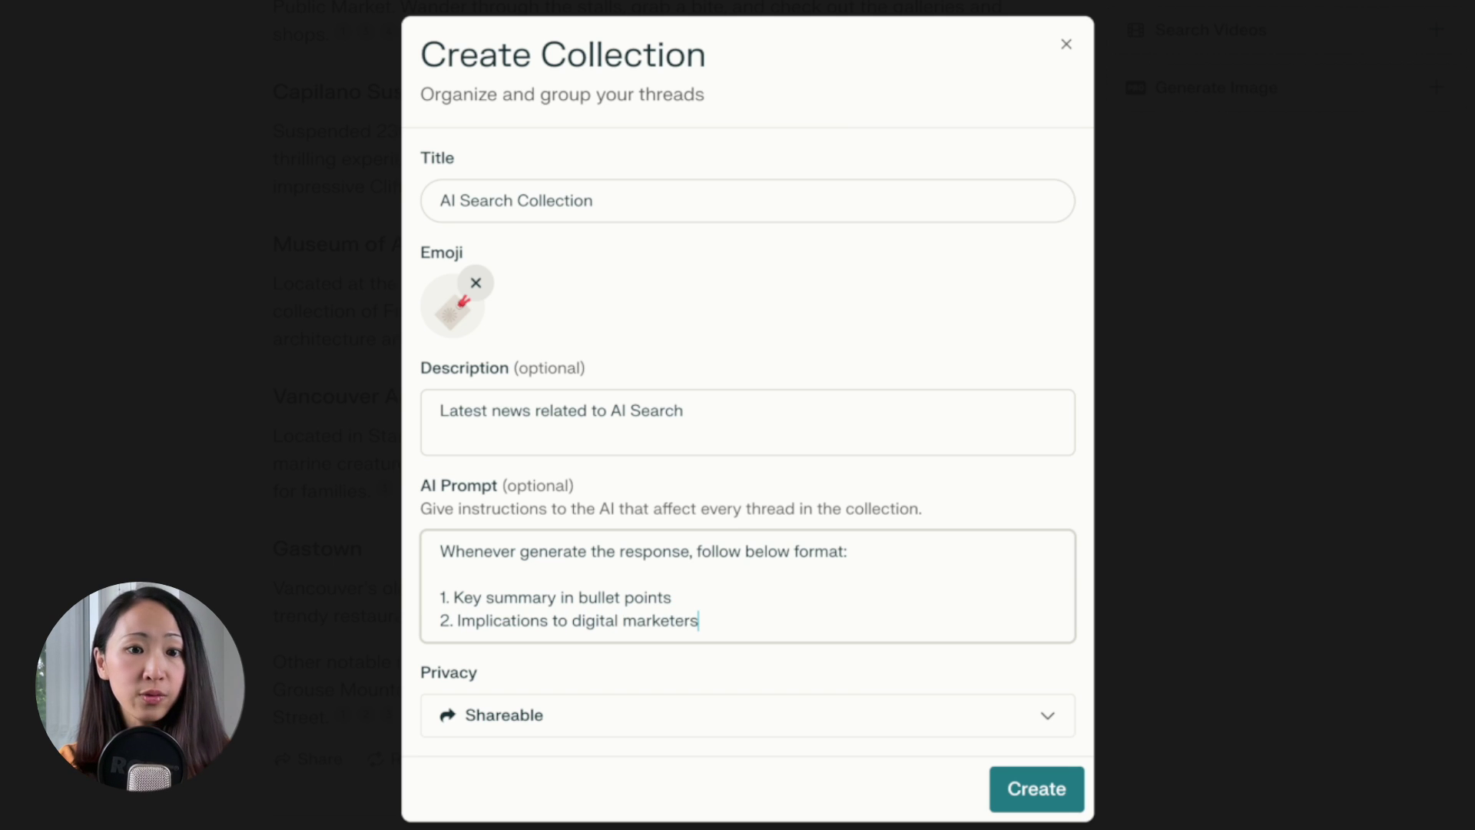
key(Return)
text(3. Publisher of the sources)
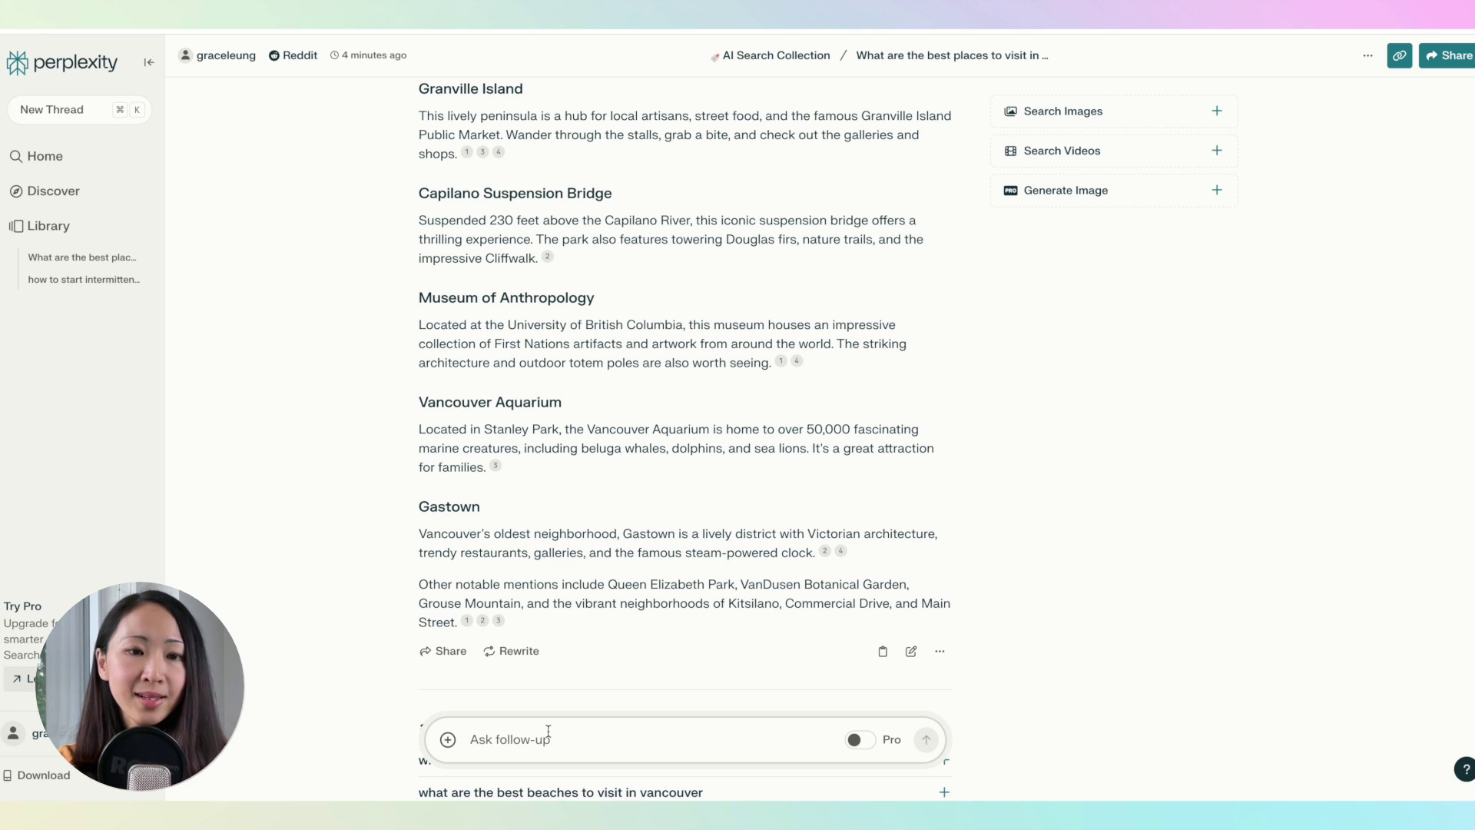
Submit "Google AI Overview" as a follow-up in the Vancouver thread and check the answer against the collection's response format.
text(Google AI Ov)
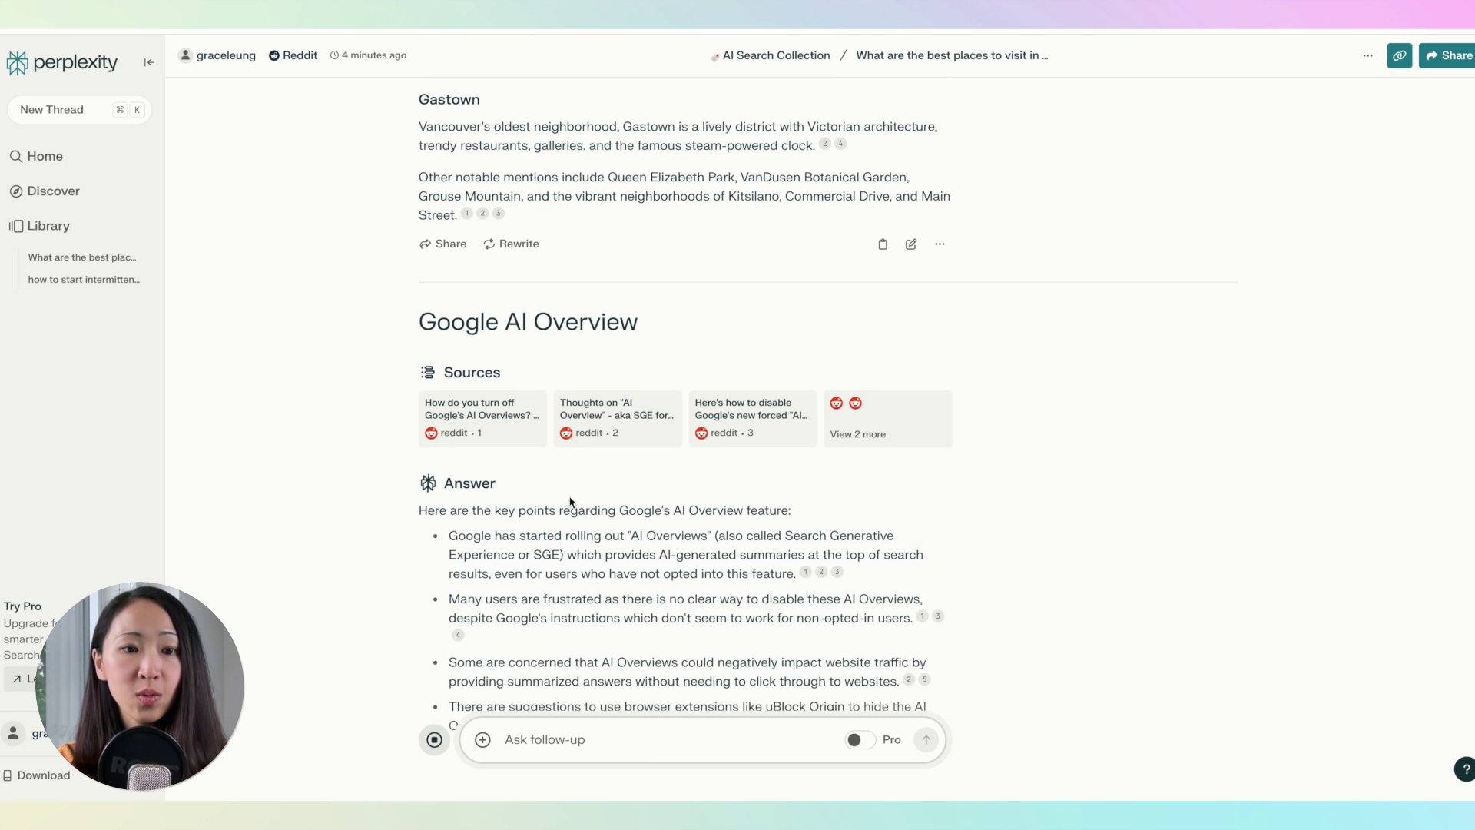
scroll(569, 500, down, 3)
scroll(569, 495, down, 3)
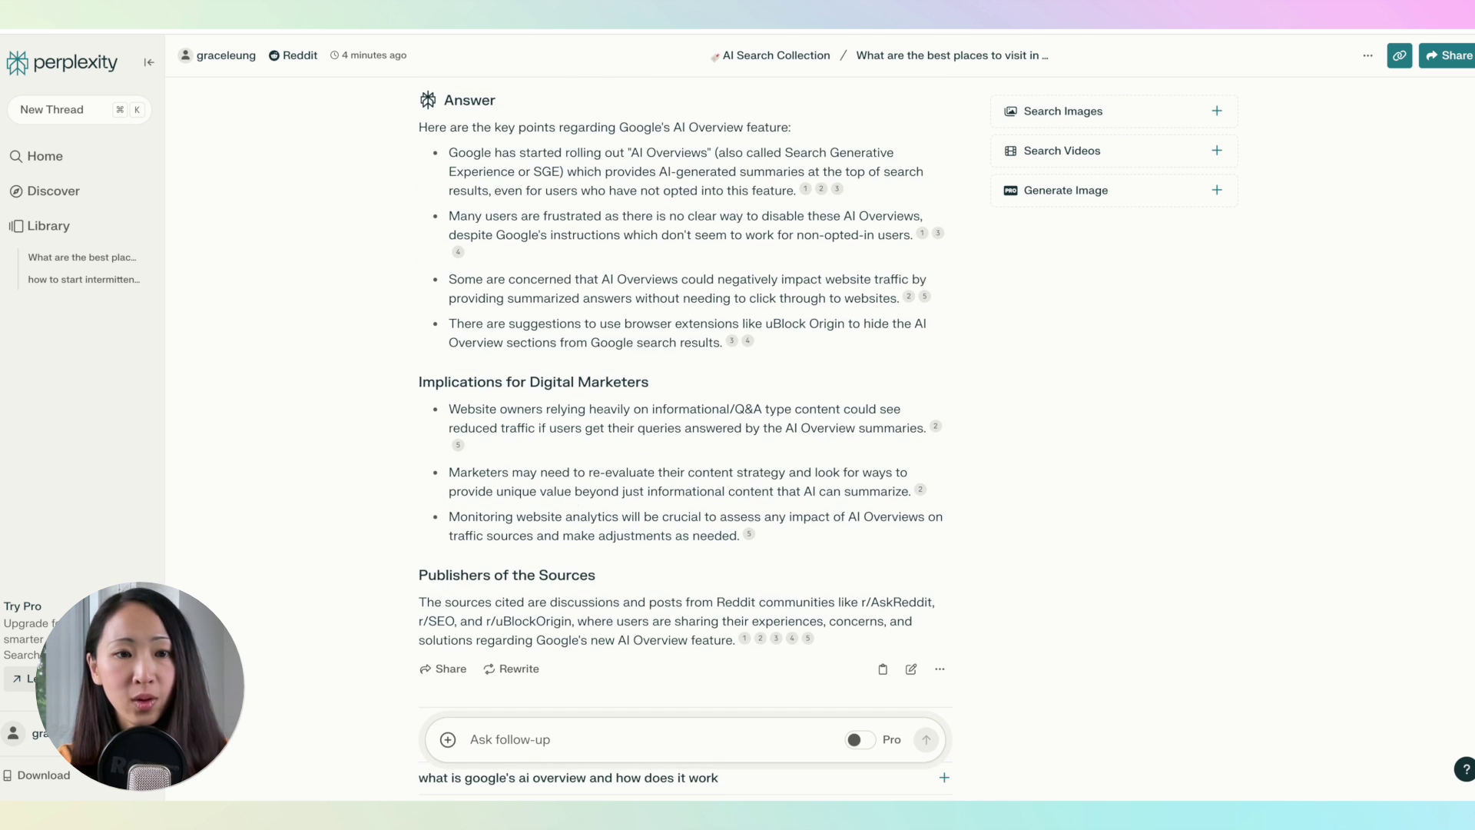
scroll(591, 653, down, 3)
scroll(591, 653, up, 2)
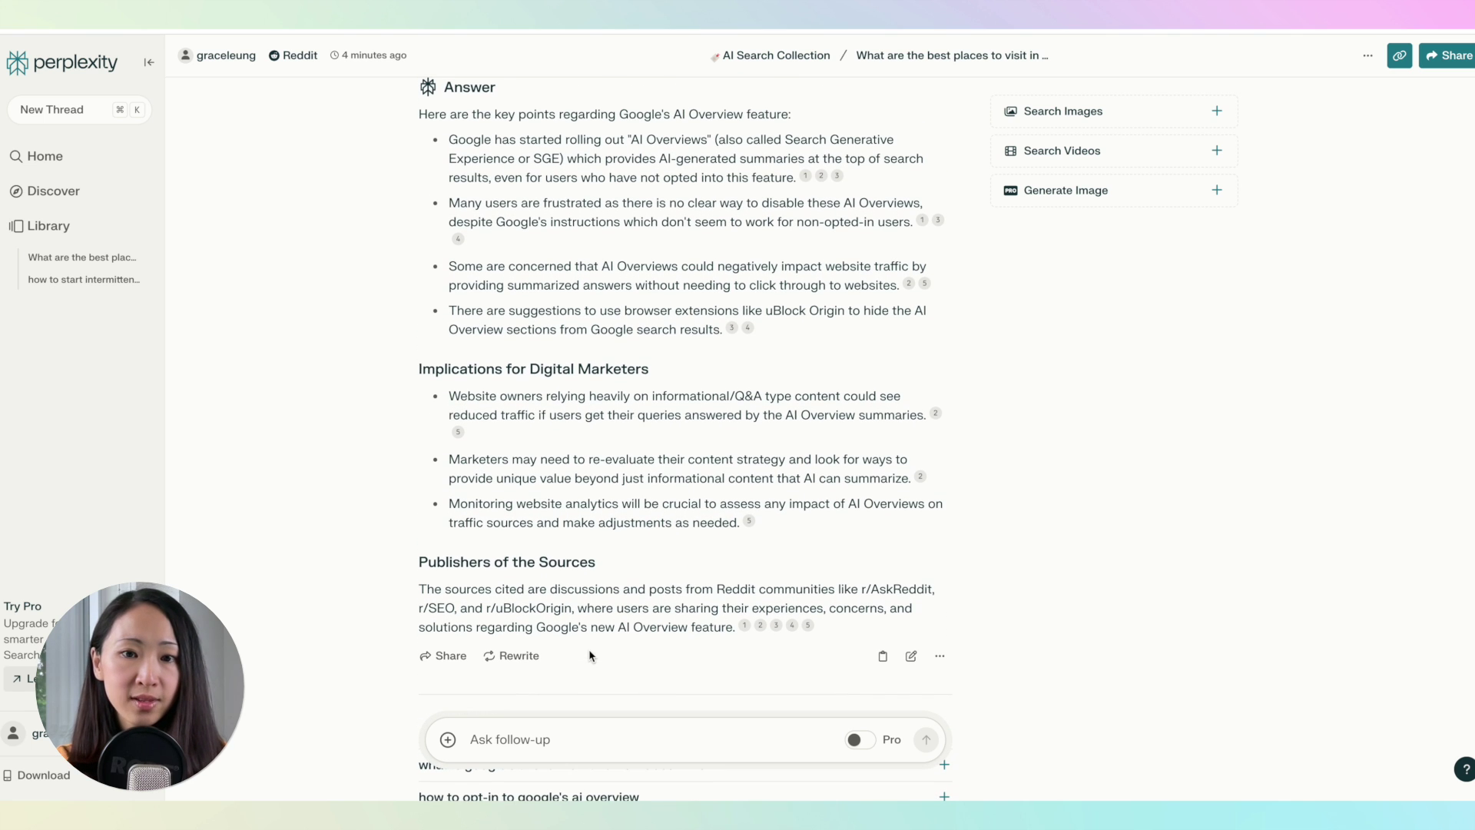
Open AI Search Collection from the library and examine its sharing options for viewers and contributors.
click(49, 226)
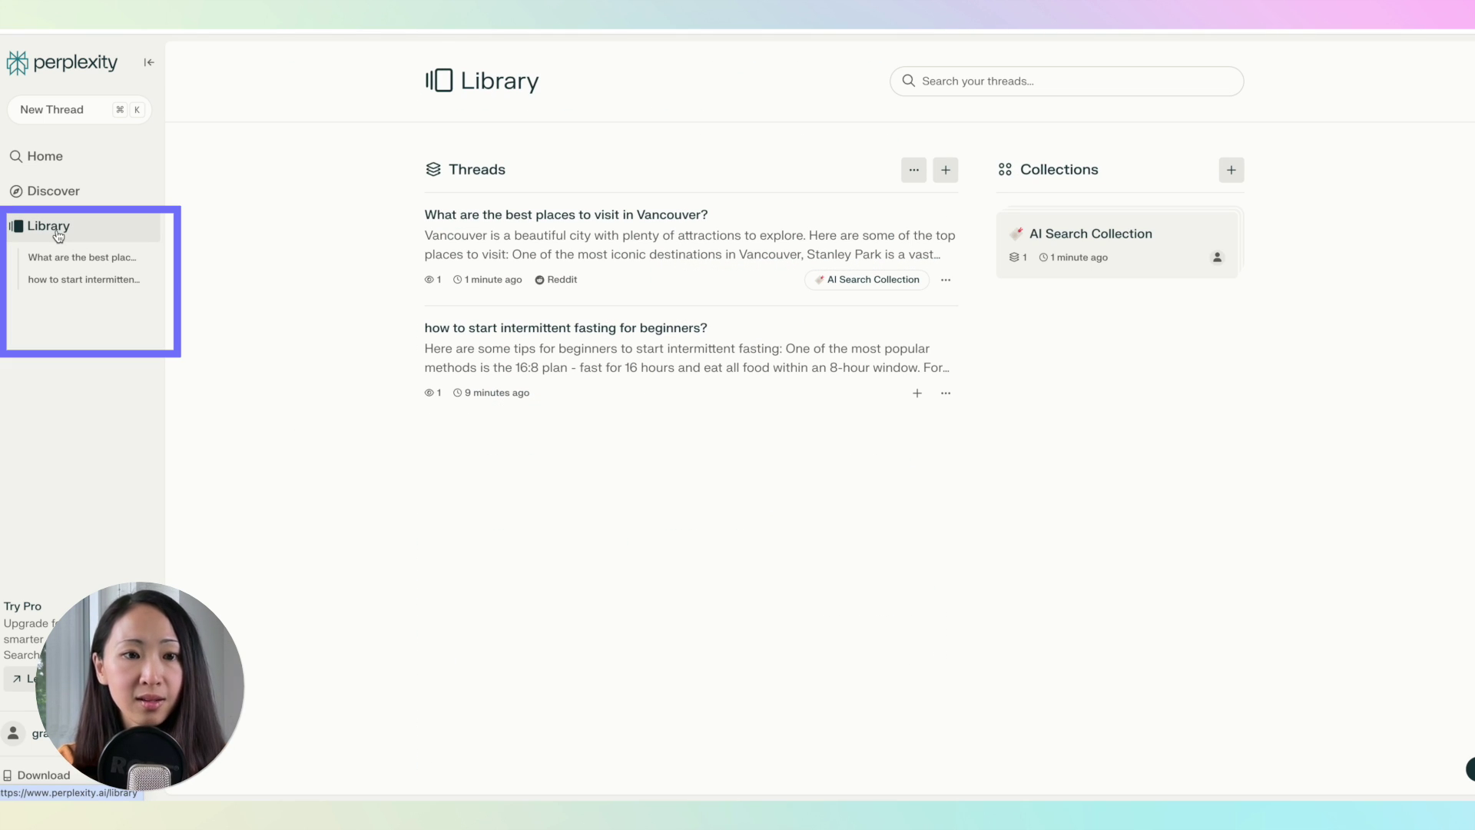
click(1070, 243)
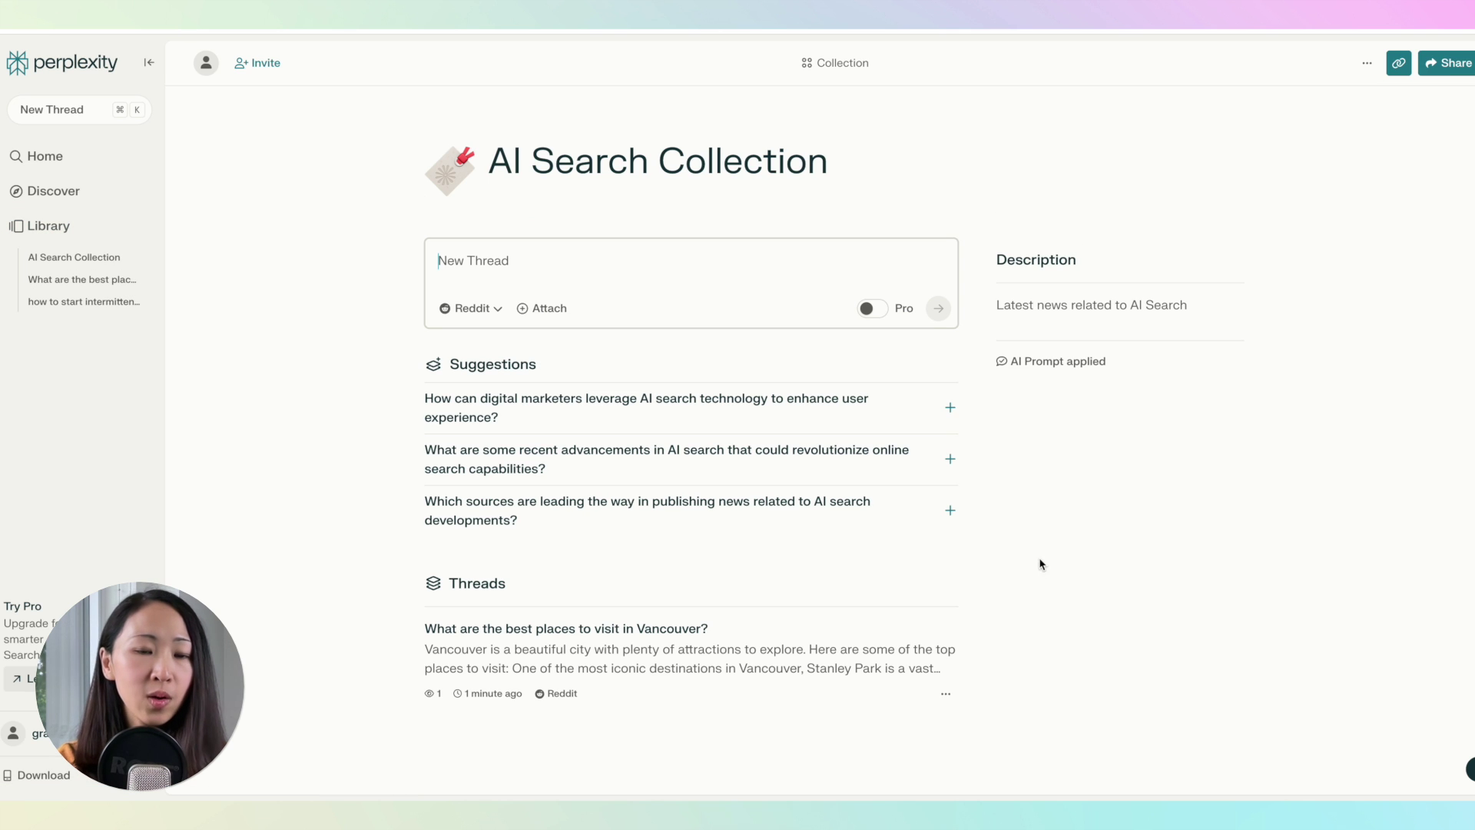
click(1431, 68)
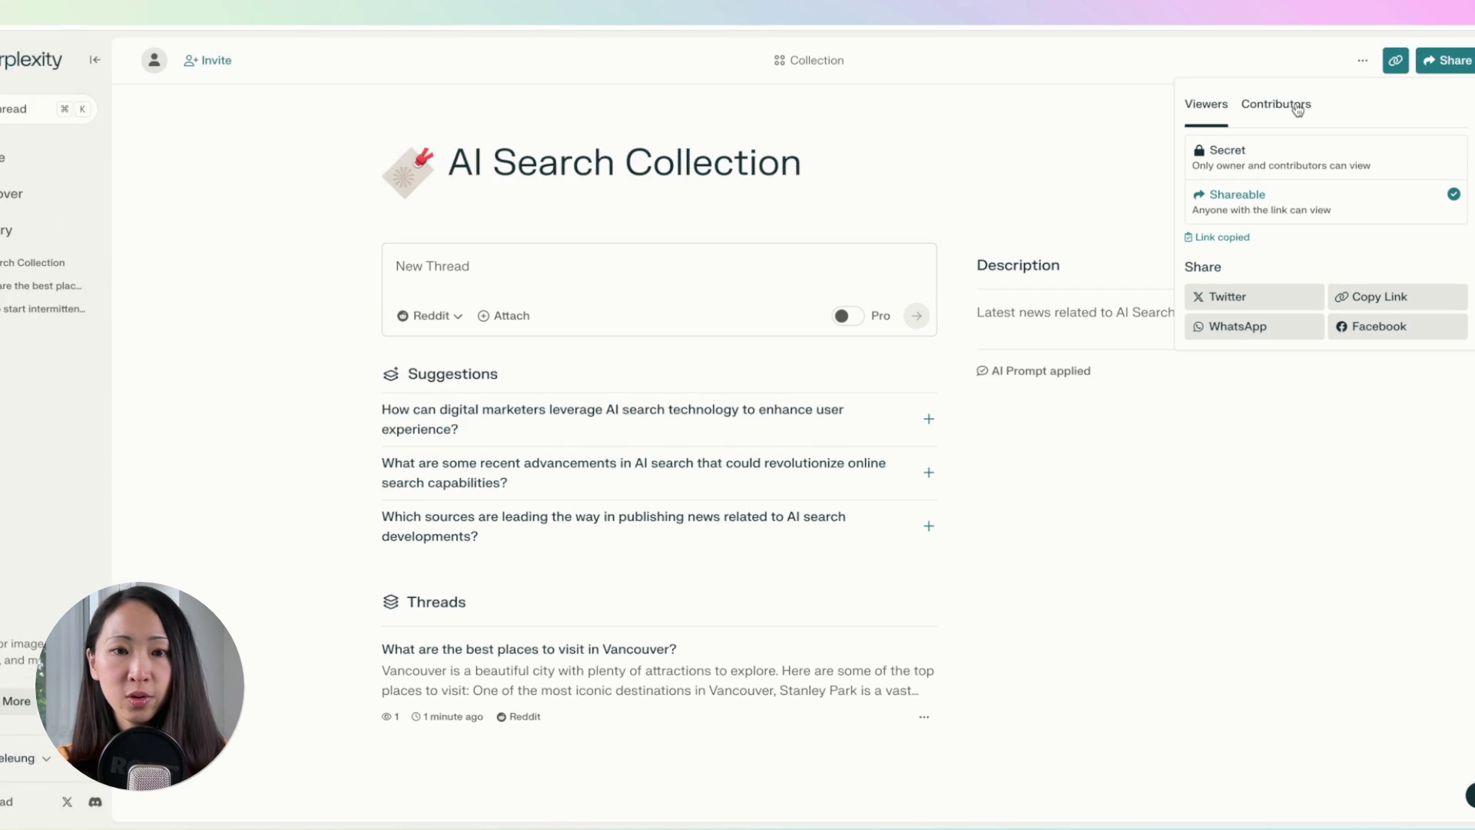
click(1301, 109)
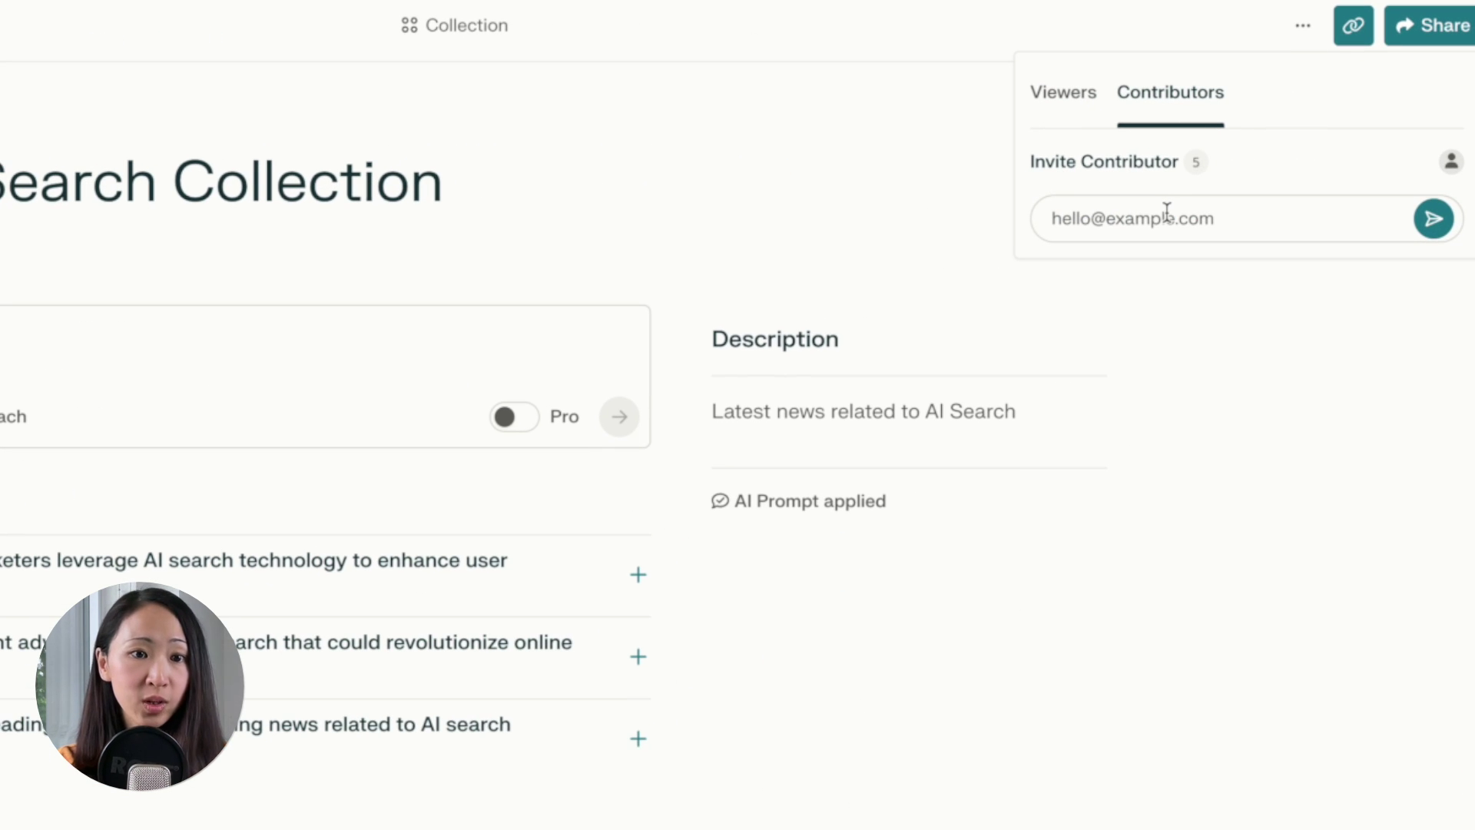
click(1070, 108)
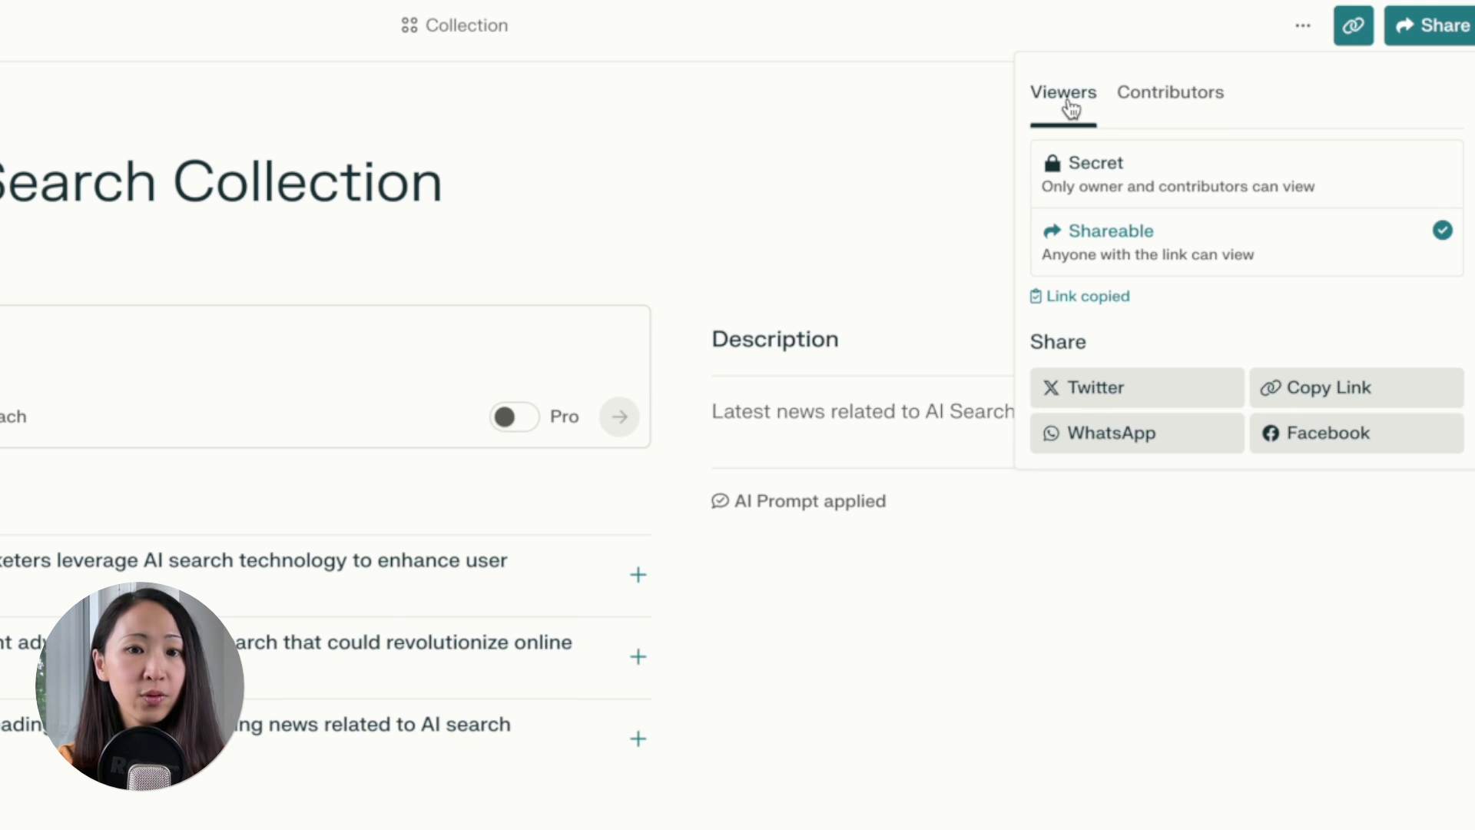
click(942, 159)
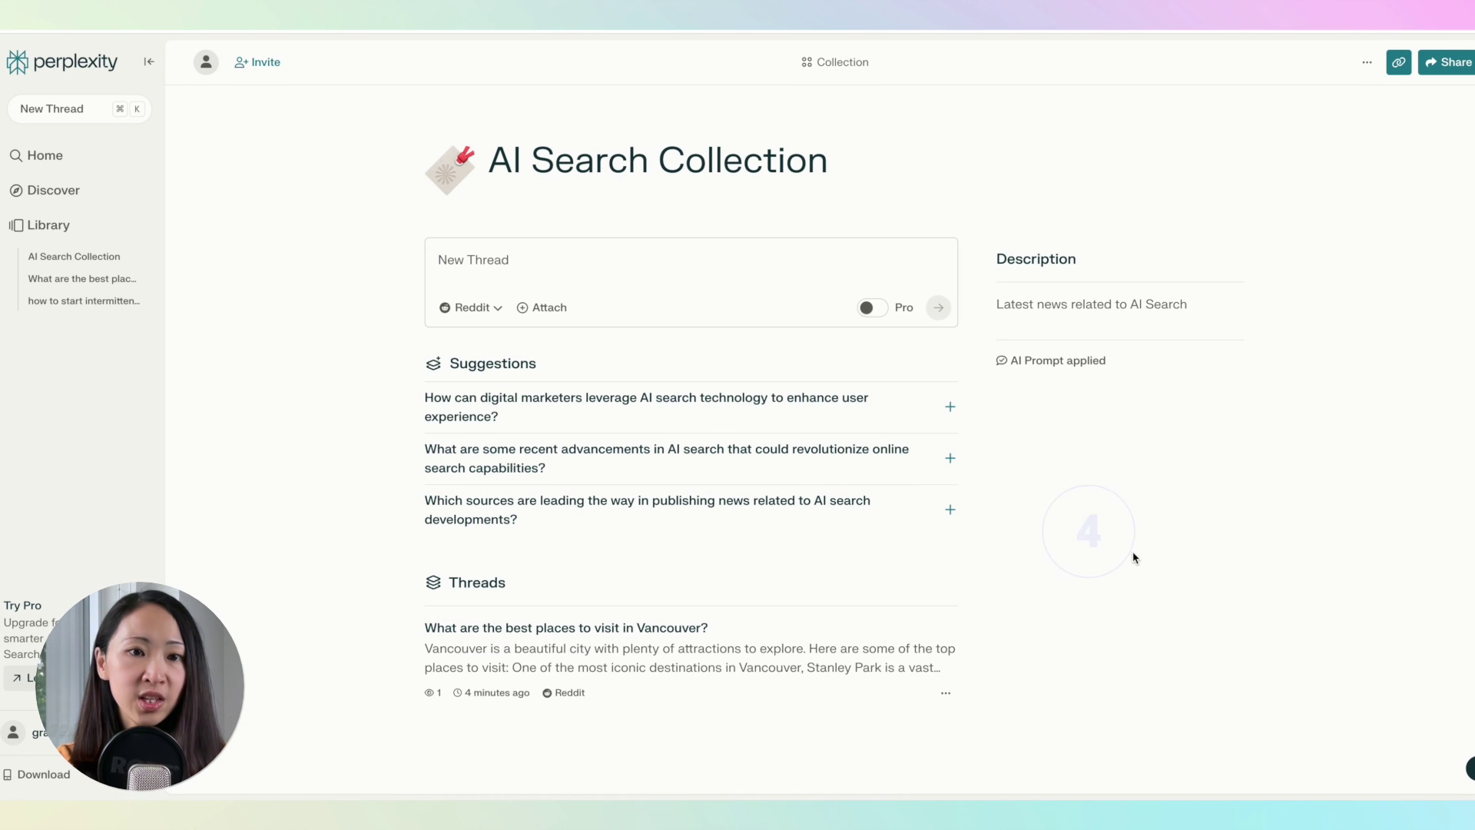
Reopen the Vancouver thread and try to rewrite its Google AI Overview answer with the GPT-4o model.
click(139, 278)
scroll(738, 615, down, 15)
scroll(738, 614, down, 8)
click(519, 478)
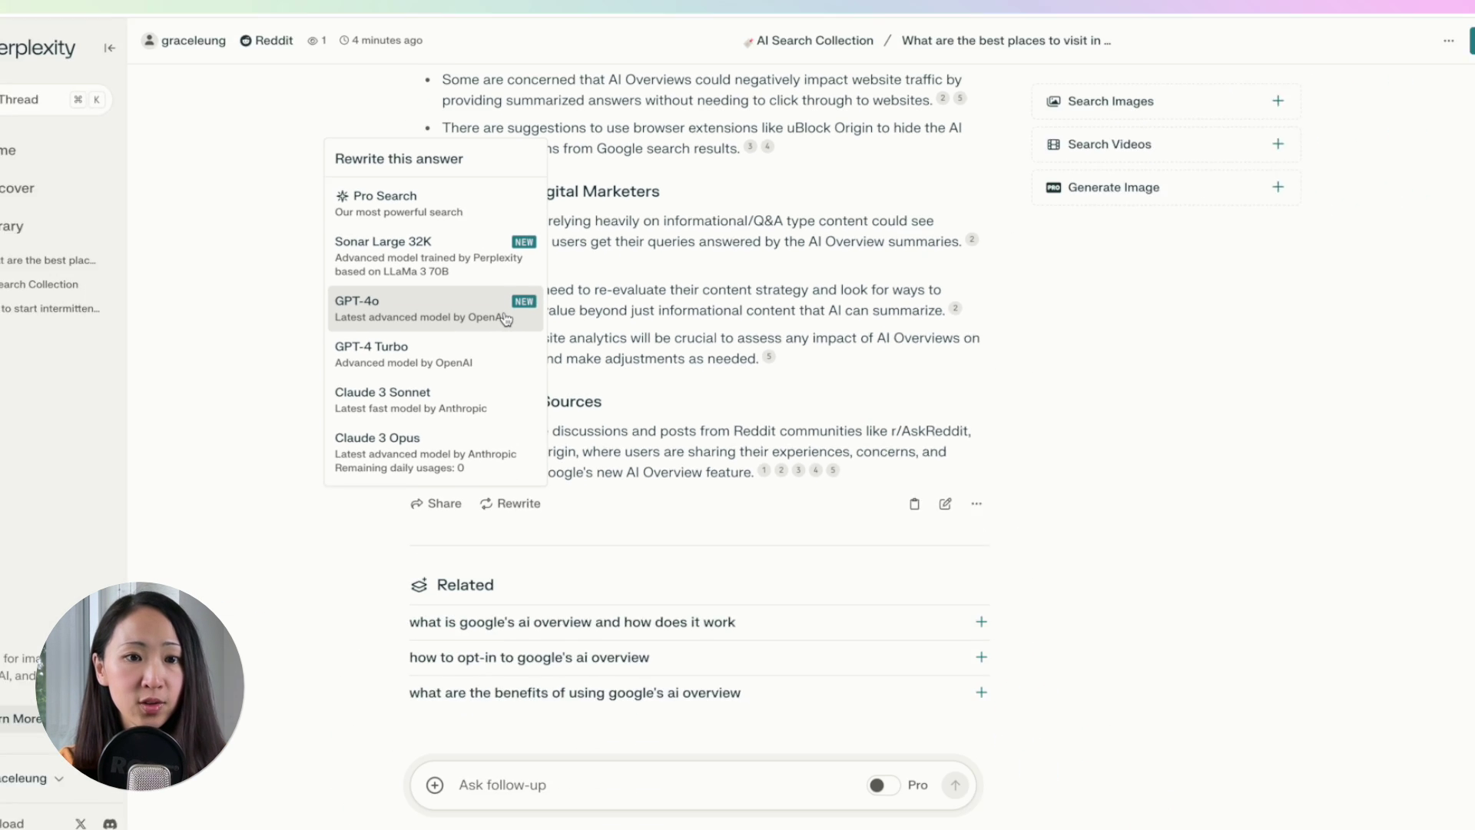
click(509, 309)
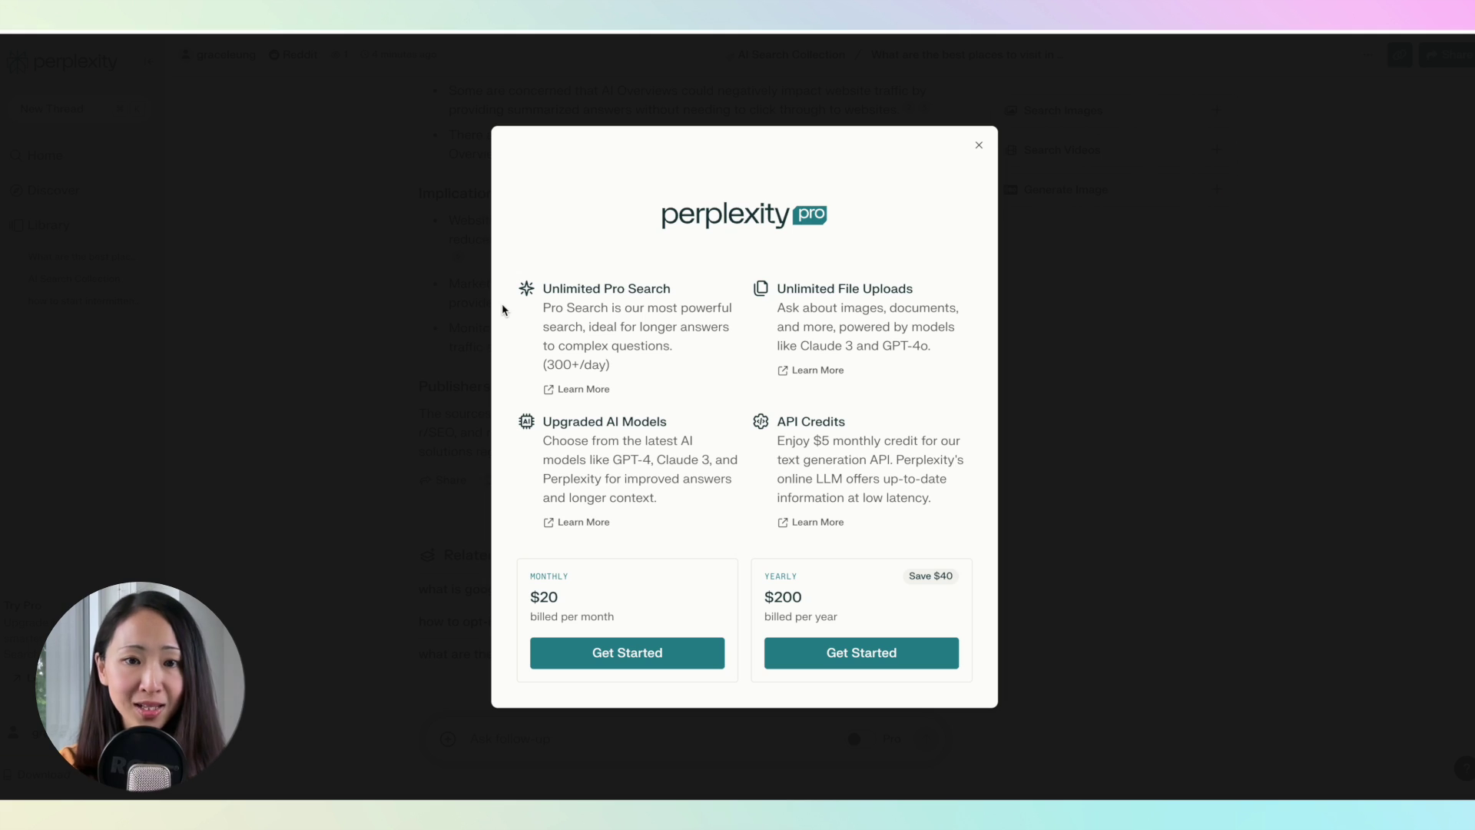
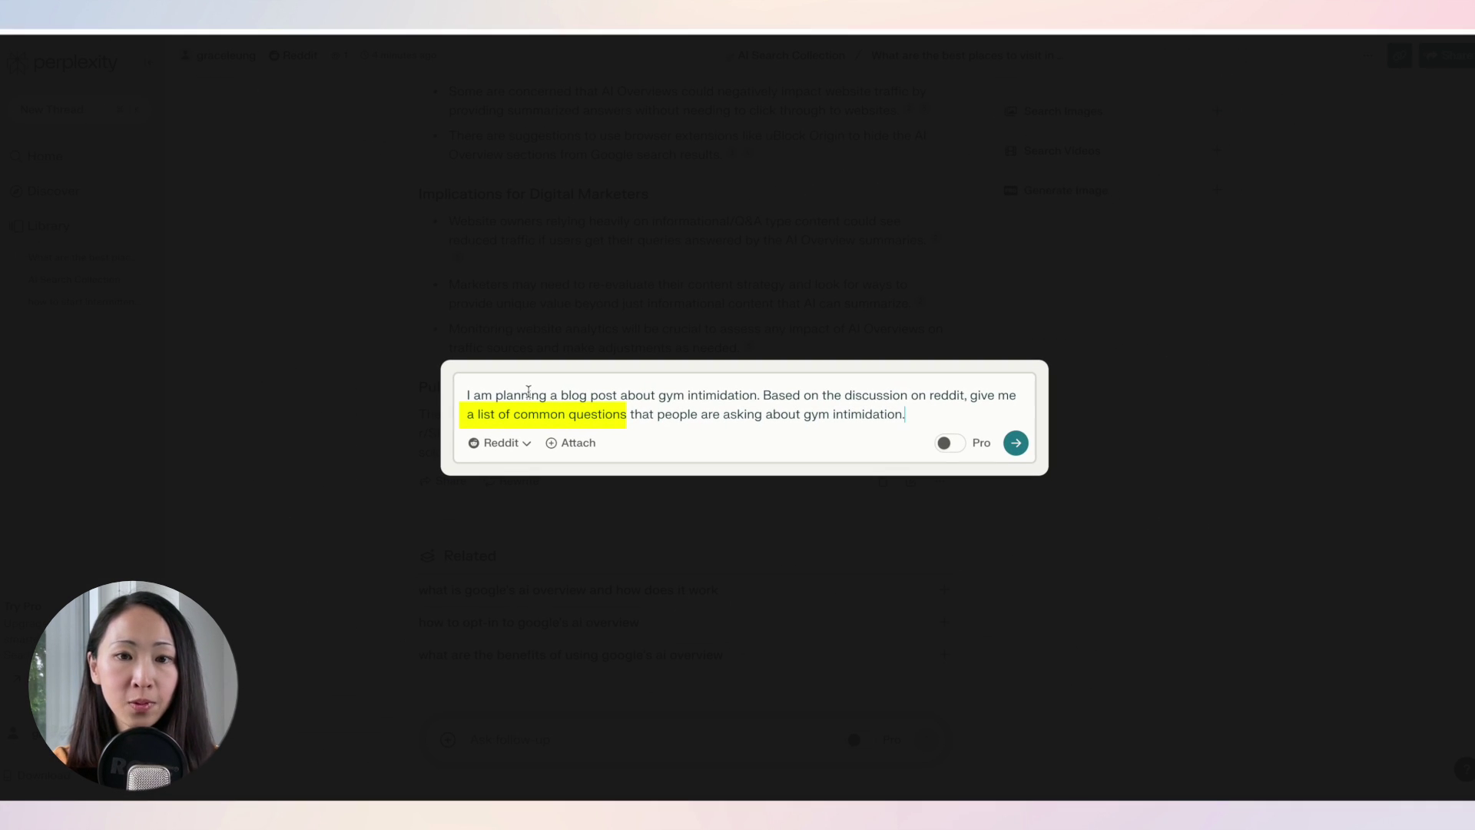
Submit the prompt for common gym intimidation questions on Reddit and follow up with "Based on these questions, summarize them into a list of top keywords".
click(1011, 446)
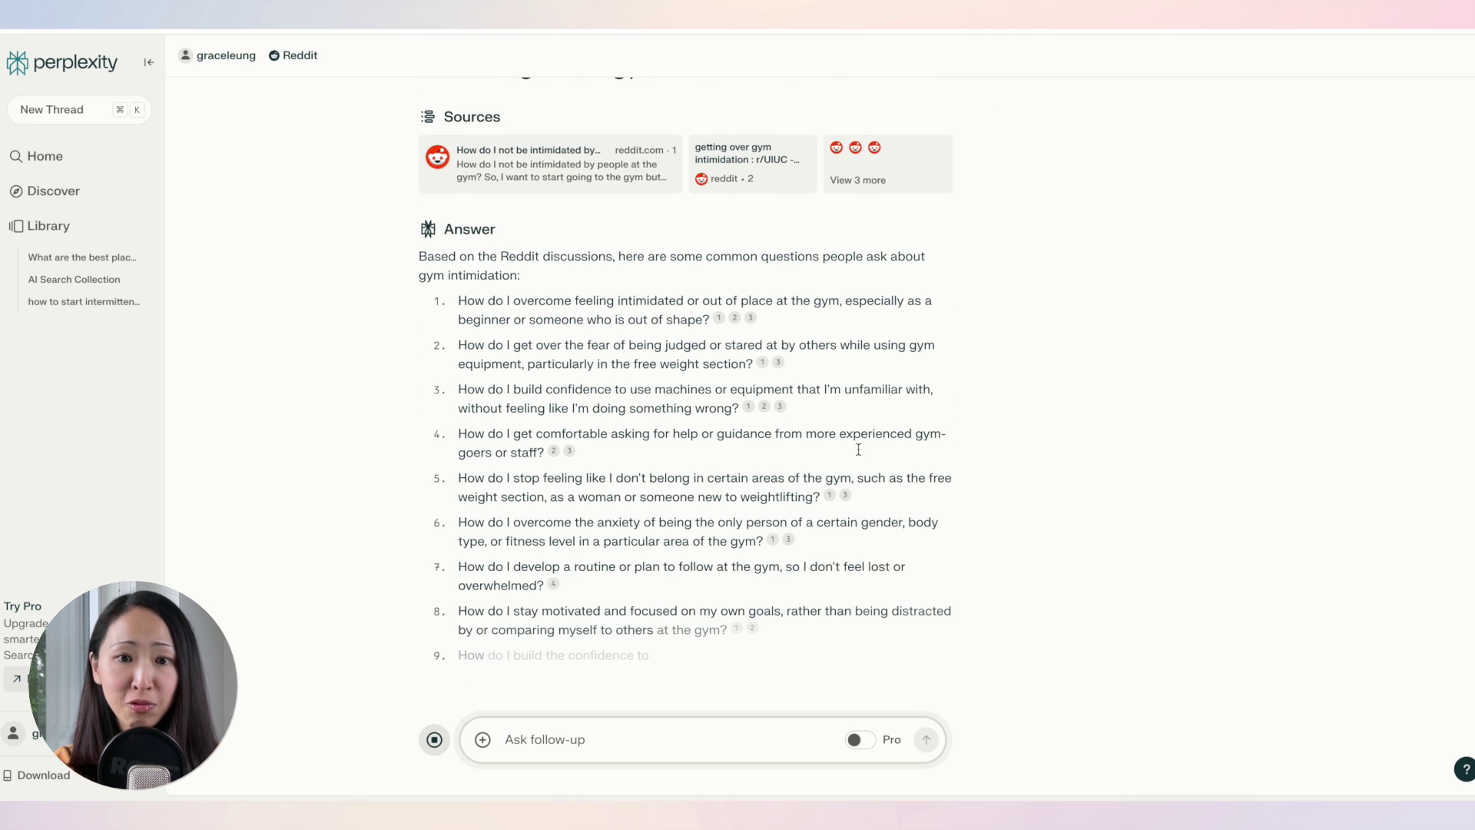
scroll(1125, 380, up, 2)
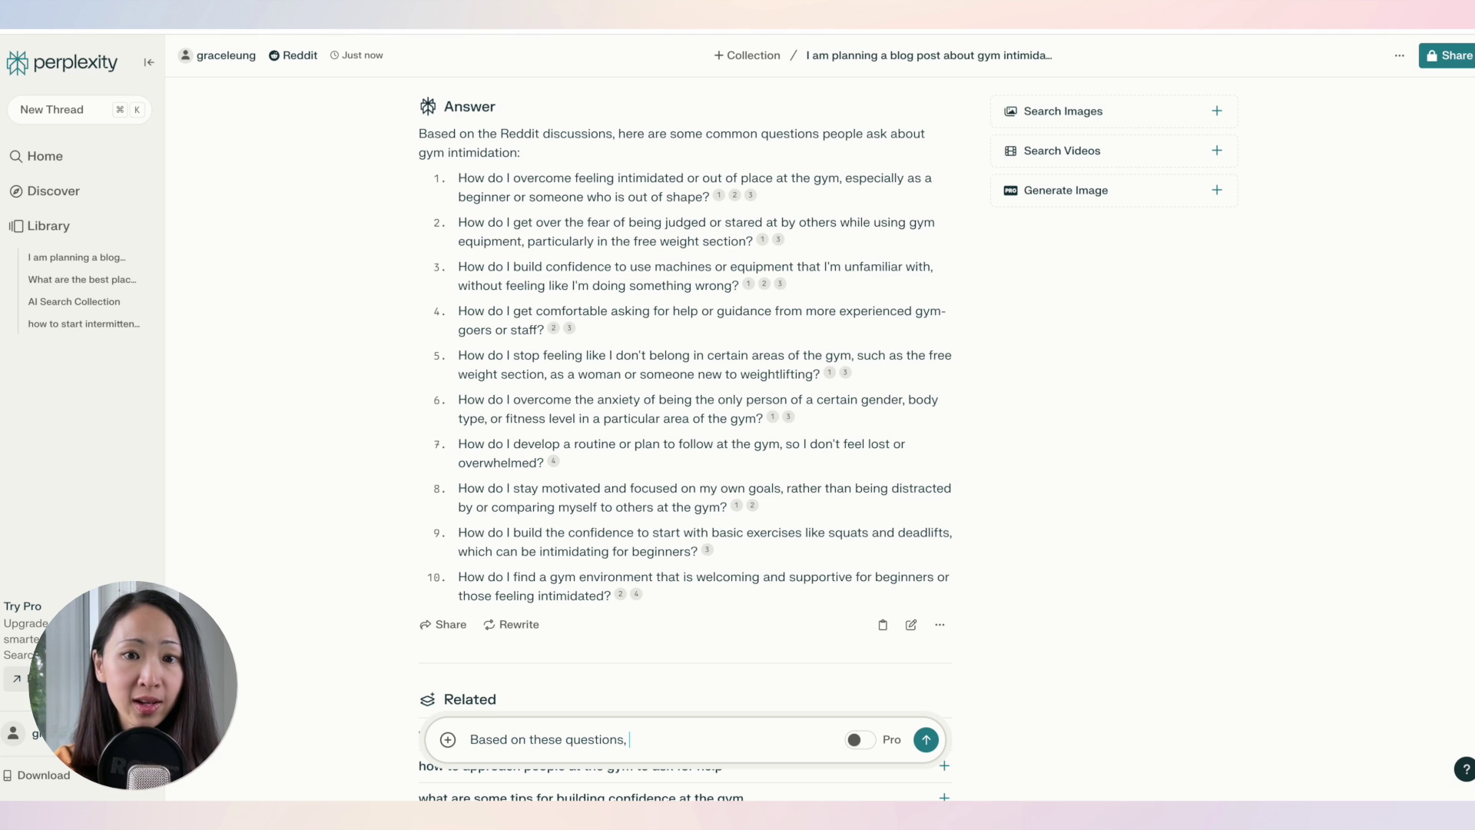
text(ist of top keywords)
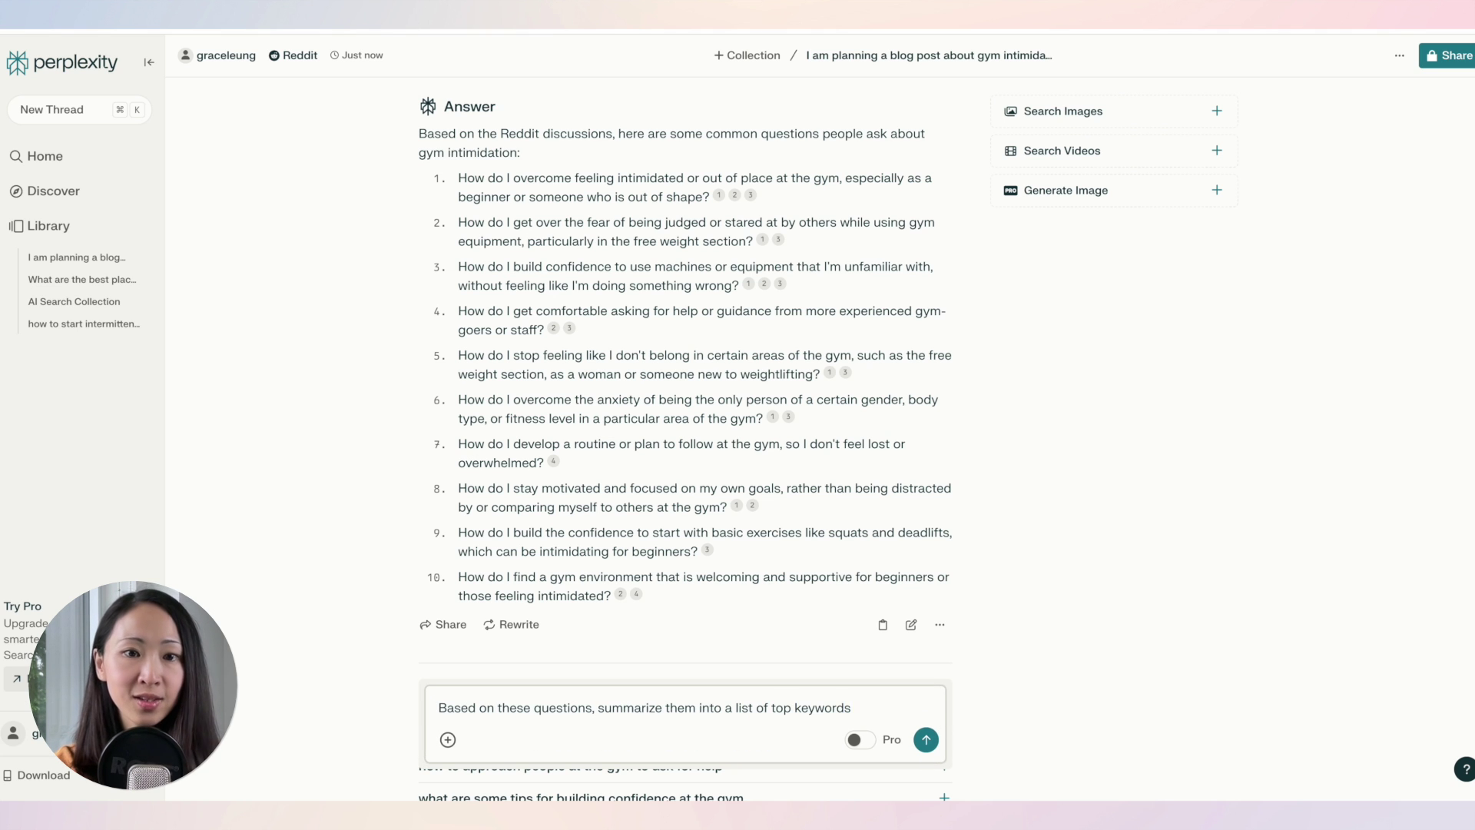
key(Return)
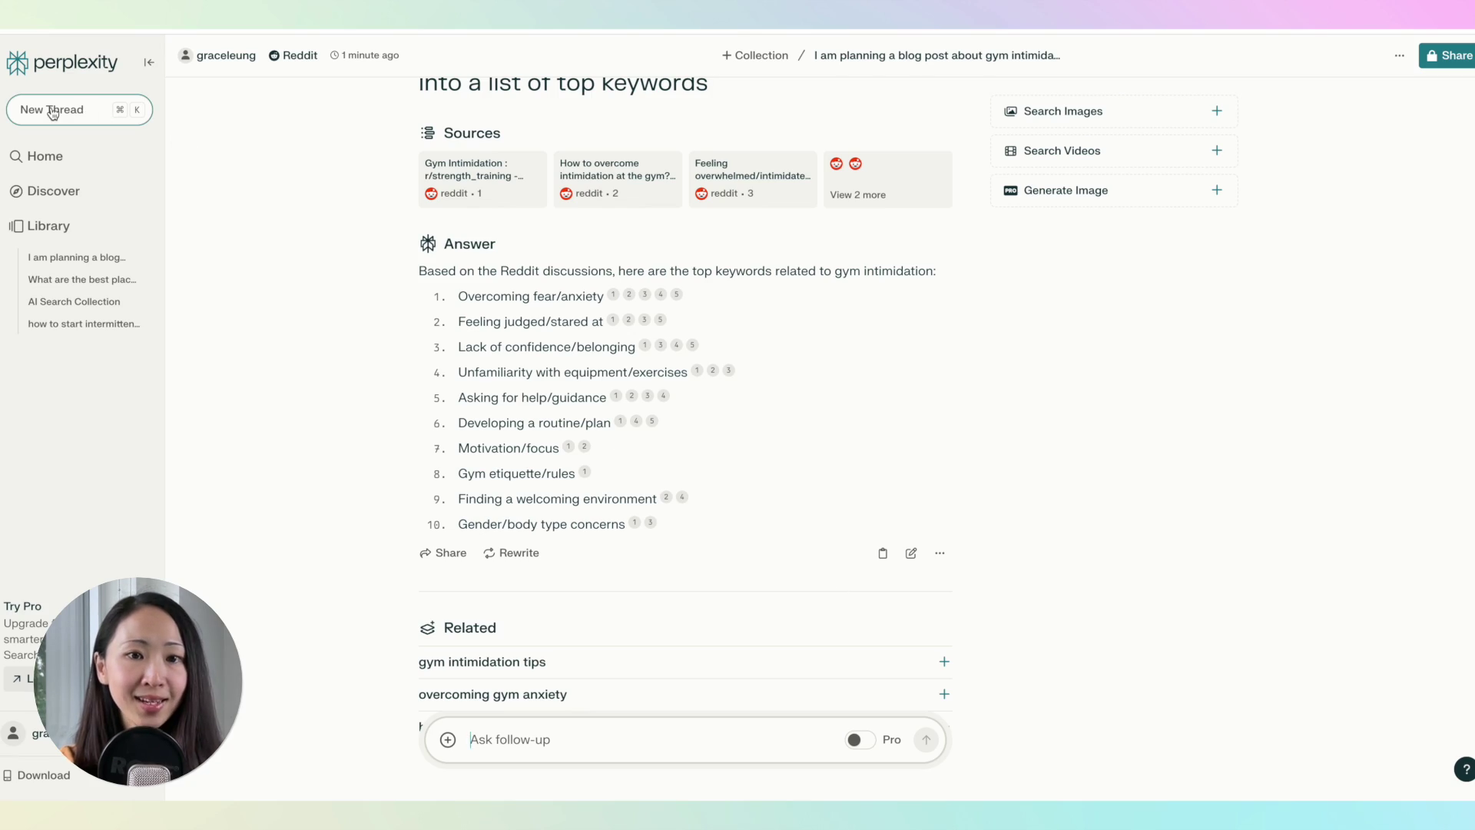
Start a new thread requesting relevant gym intimidation statistics for a blog post, using only reputable and authoritative sources with all links cited, and review the answer.
click(53, 112)
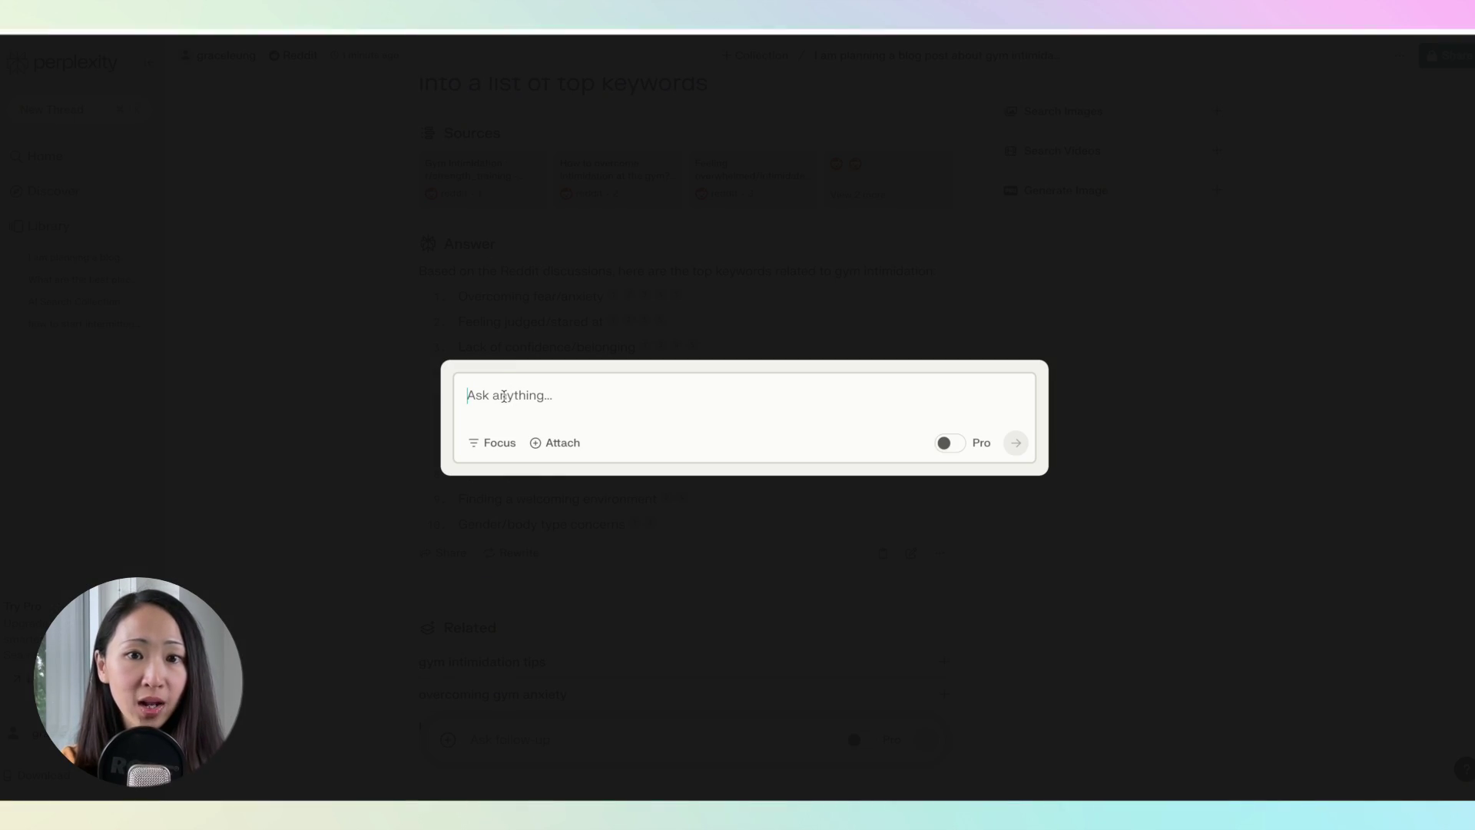
text(I am planning a blog post about gym intimidation and I need some research data to put in the content. Give me a list of relevant statistics about gym intimidation. Only use data from reputable and authoritative sources. Cite all the source links used.)
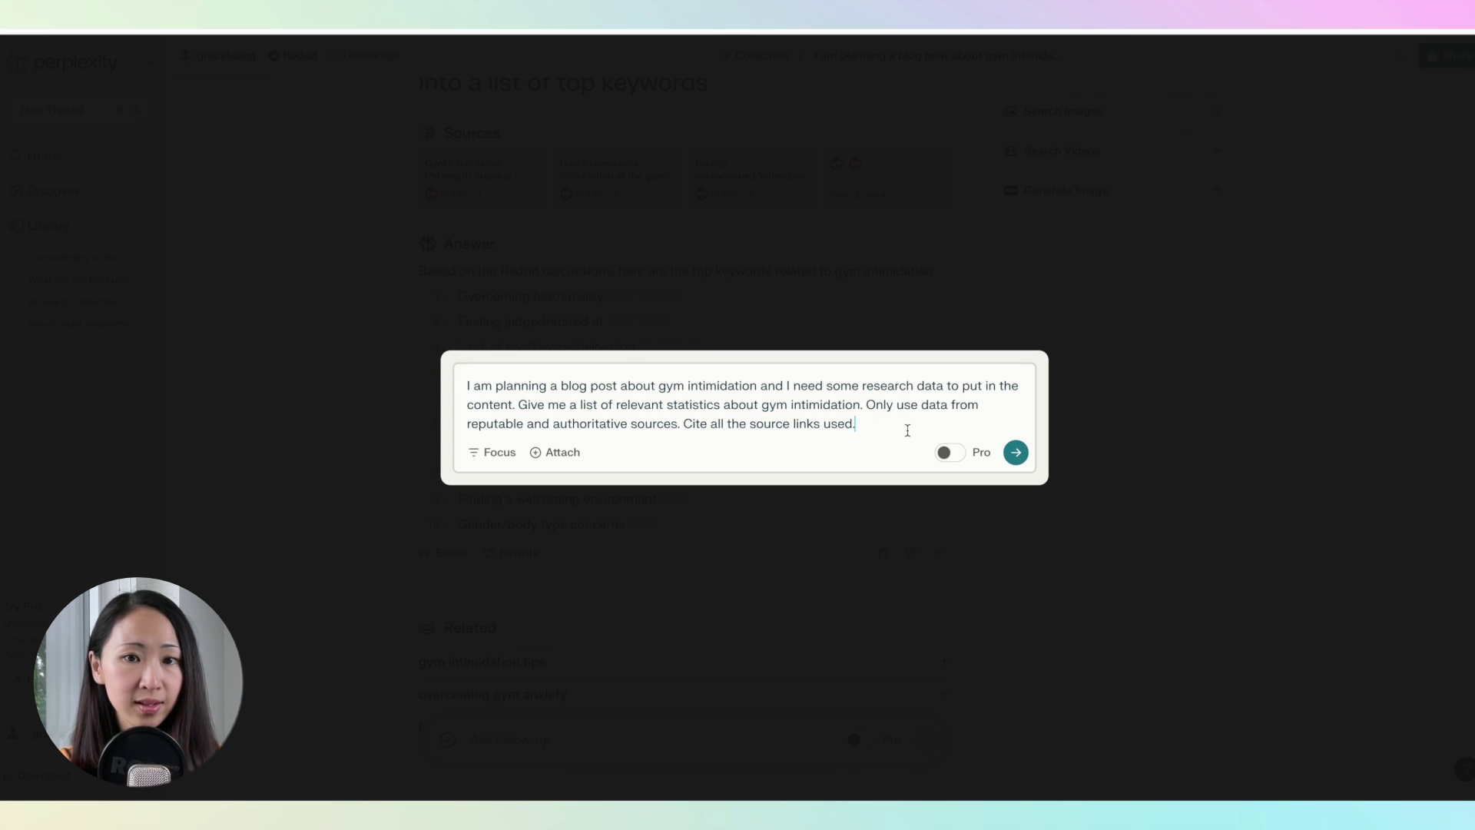
click(1016, 452)
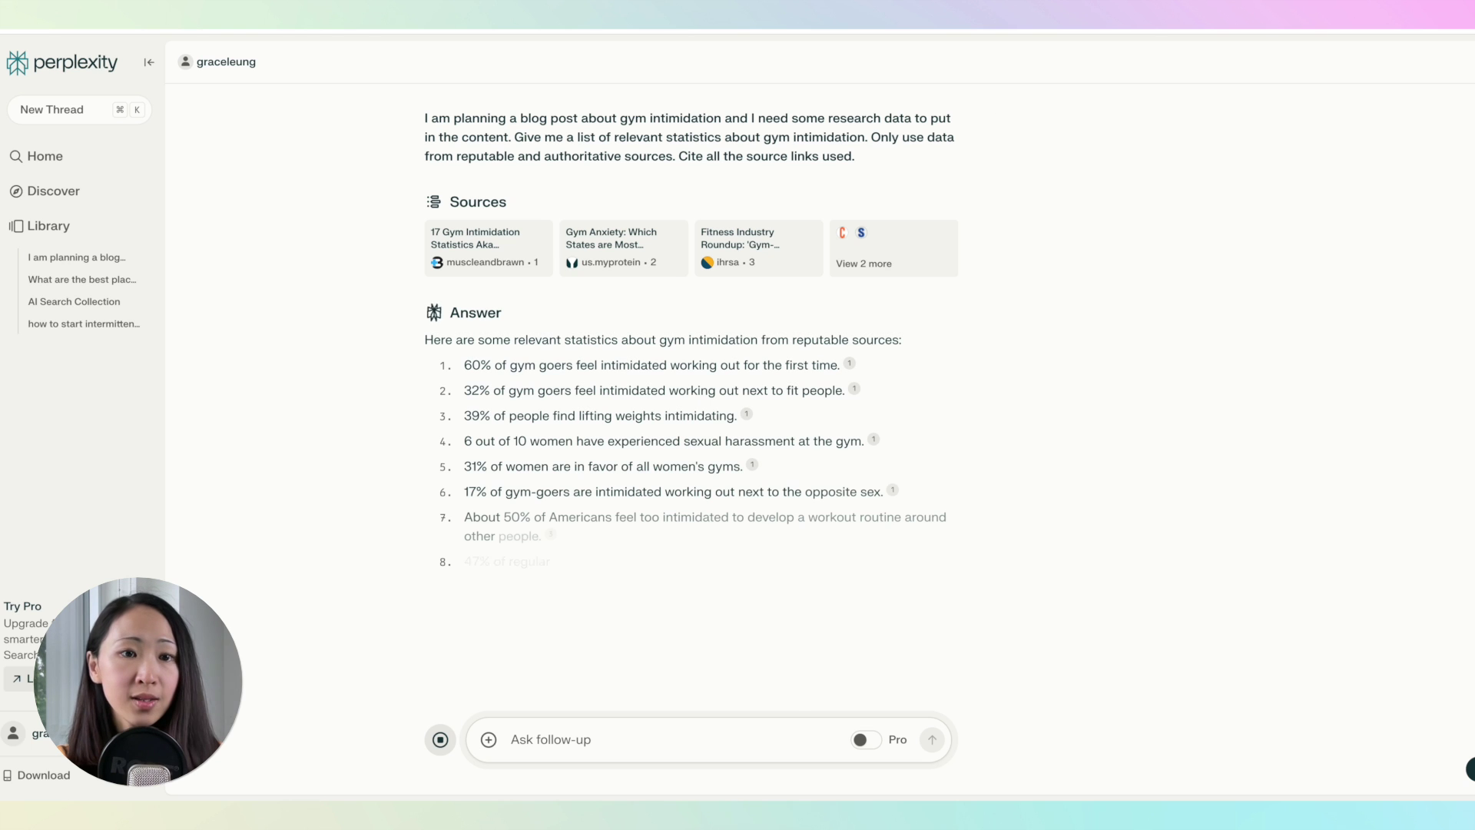
scroll(718, 578, down, 2)
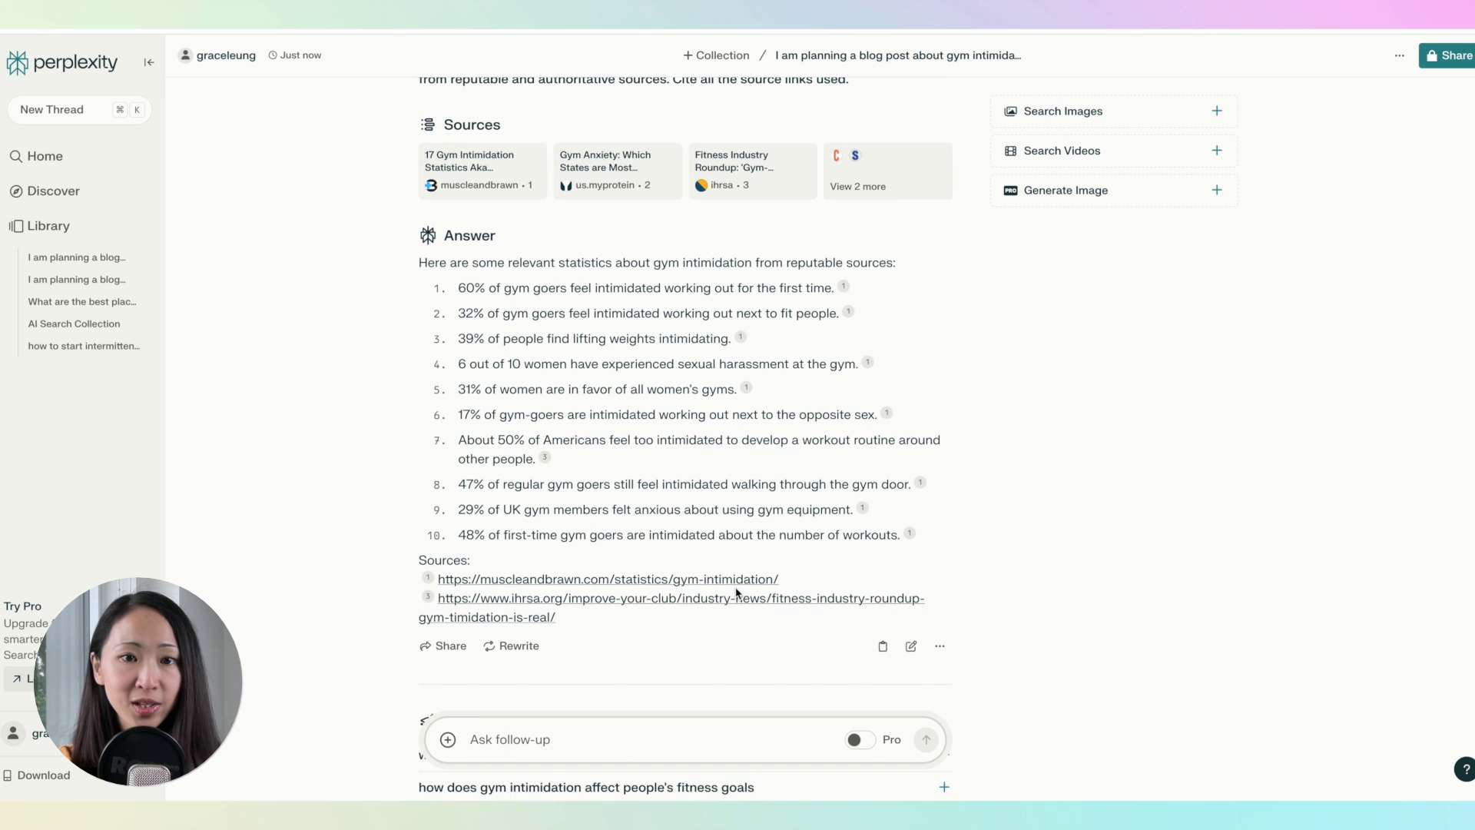
scroll(596, 470, up, 3)
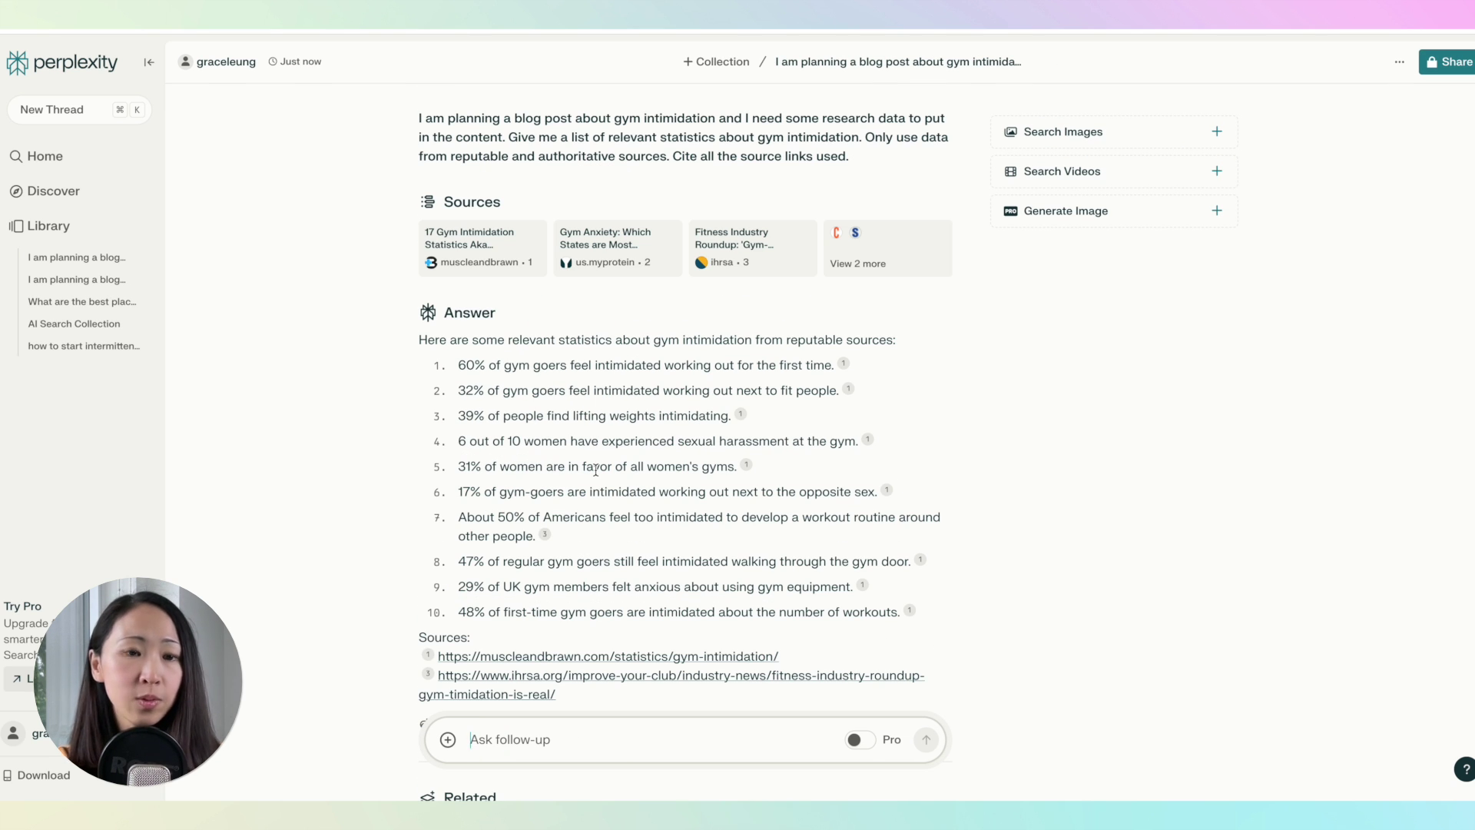
View the full source list of the gym intimidation answer, read the newswire article on intimidated Canadians, and return to the thread.
click(889, 249)
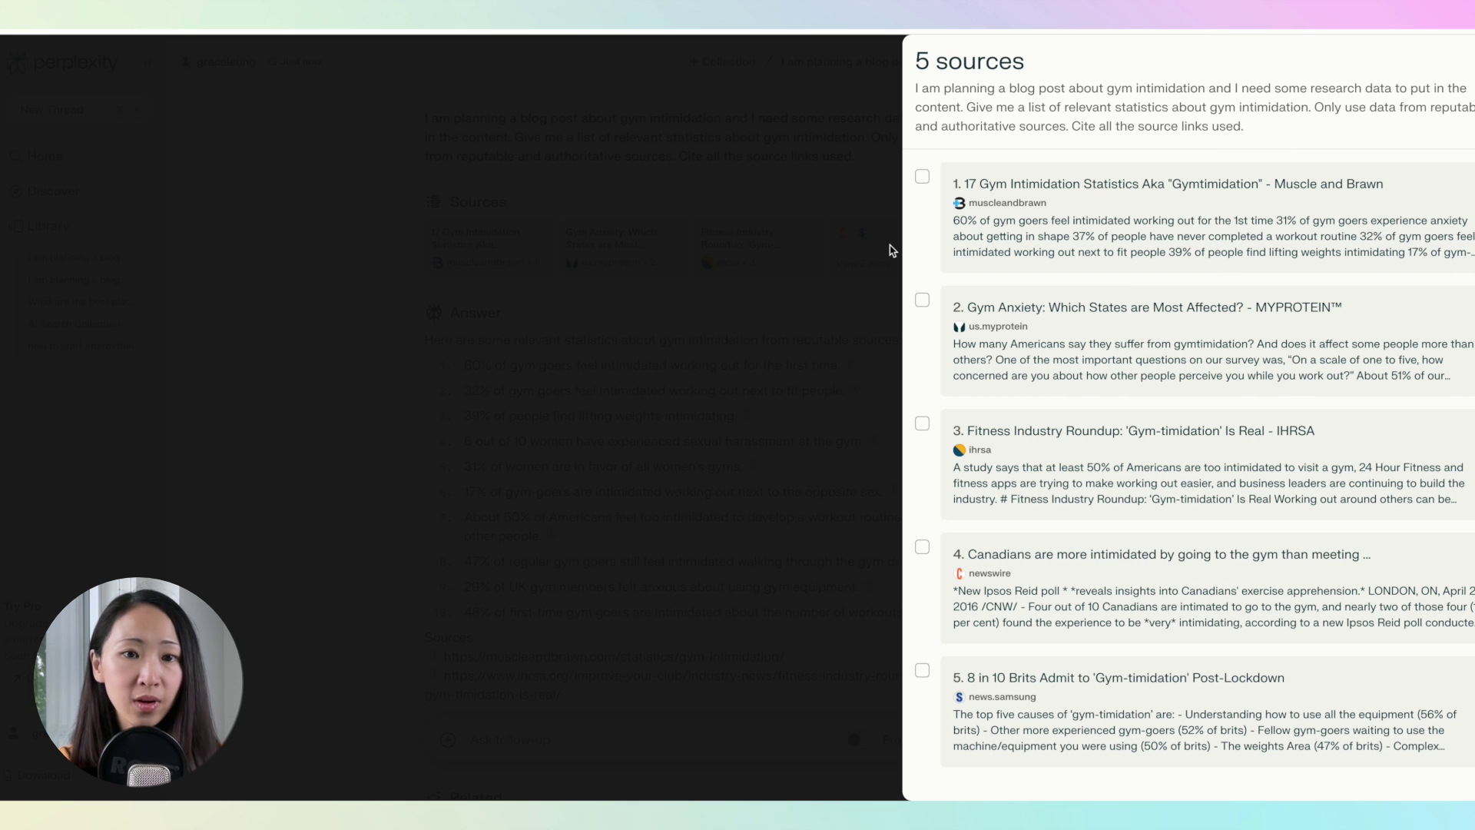
click(1073, 609)
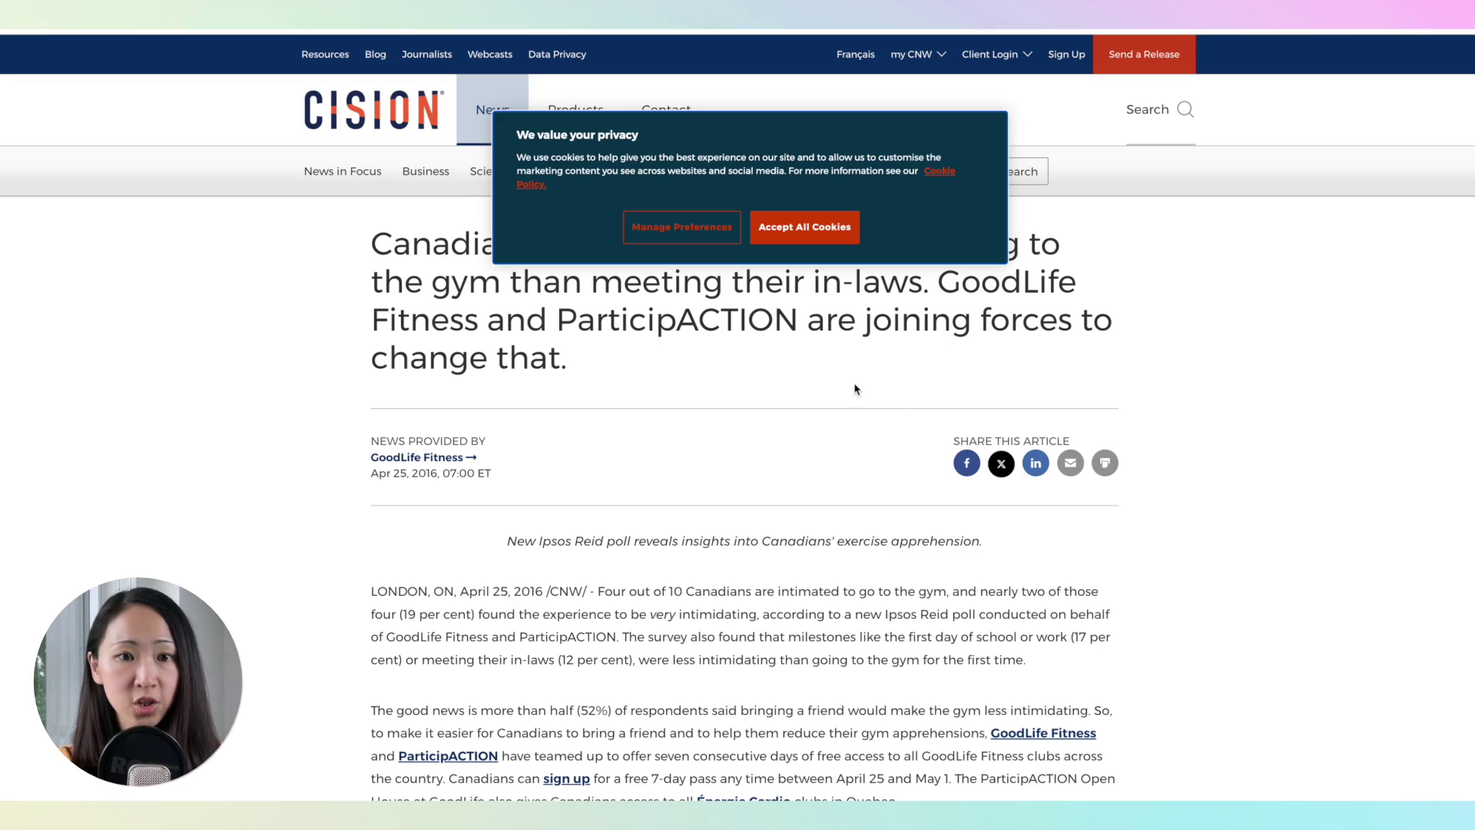
scroll(856, 390, down, 5)
scroll(768, 353, up, 4)
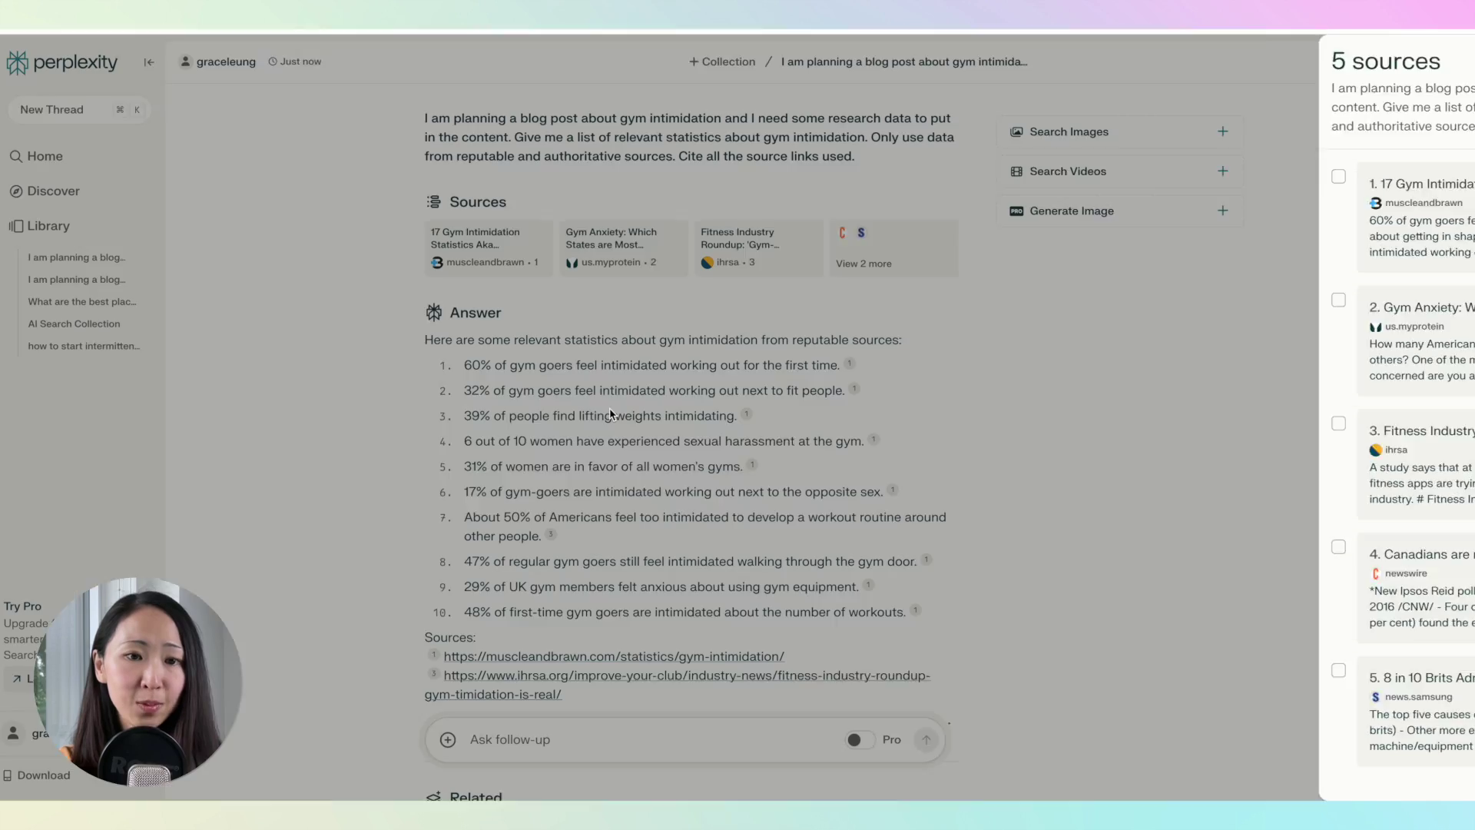
click(610, 409)
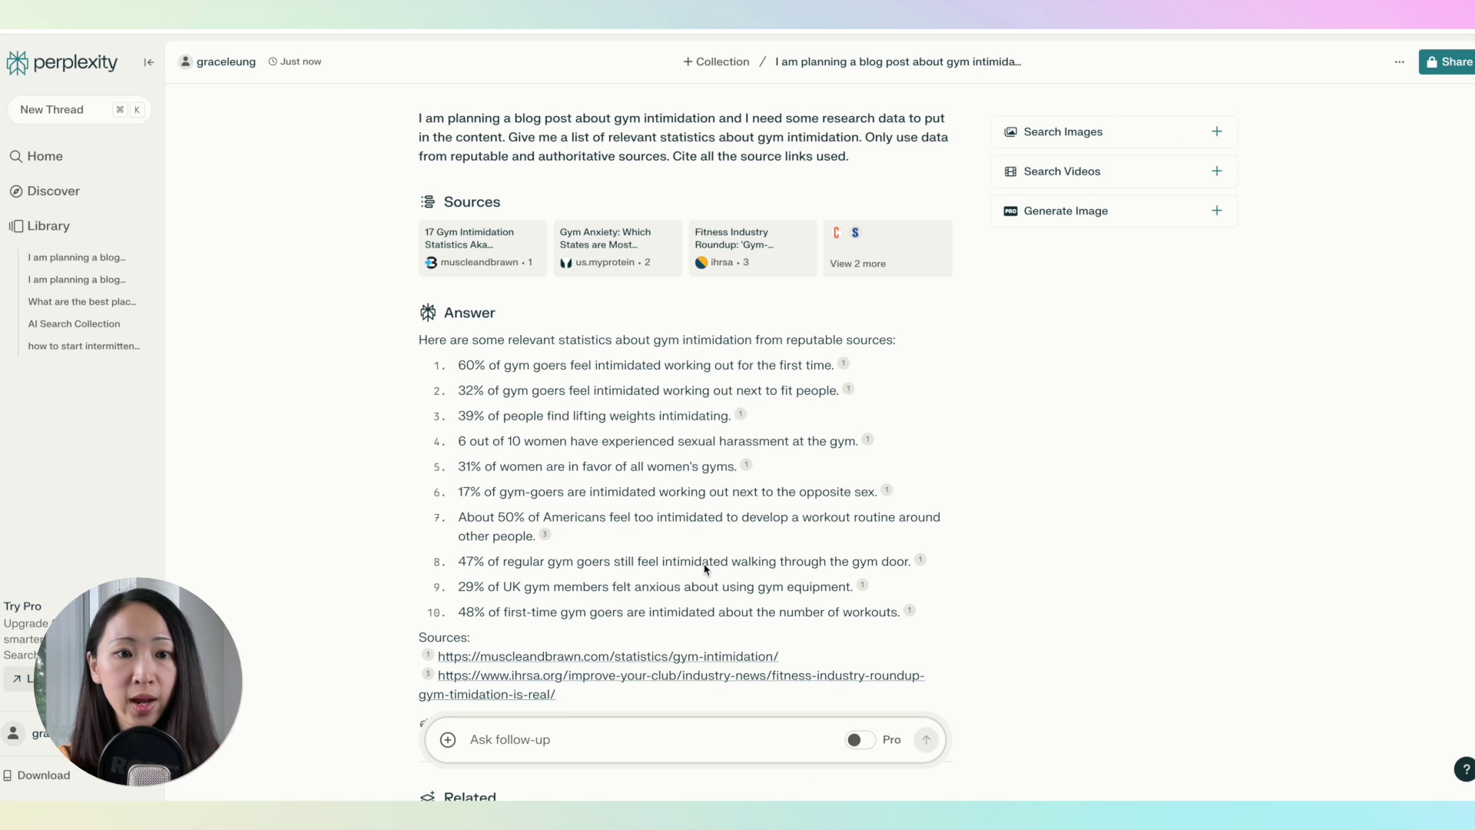
Ask the follow-up "Also give me the insights from leading expert about gym intimidation.".
text(Also give me the insights from leading expert about gym intimidation.)
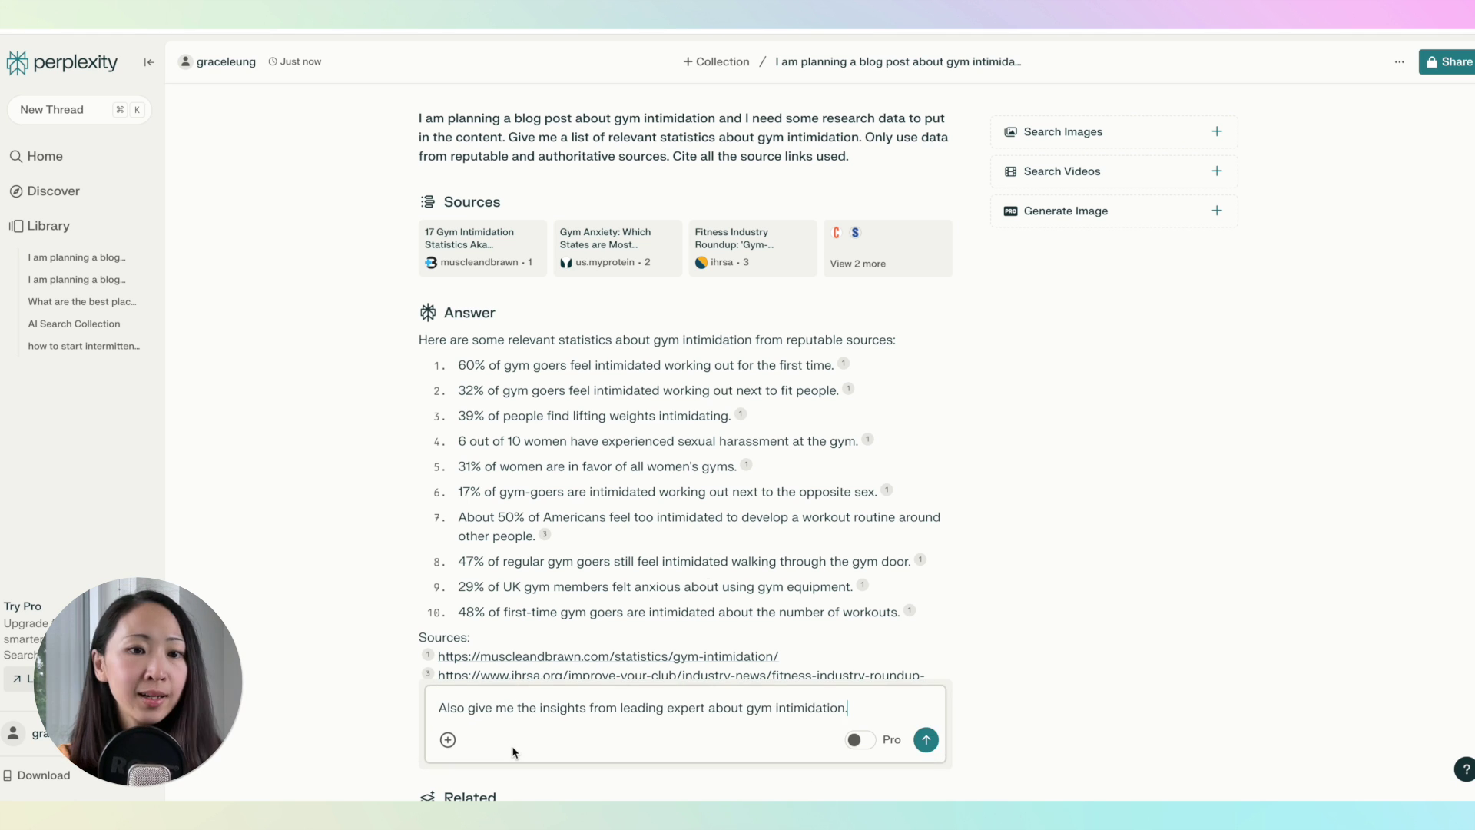
key(Return)
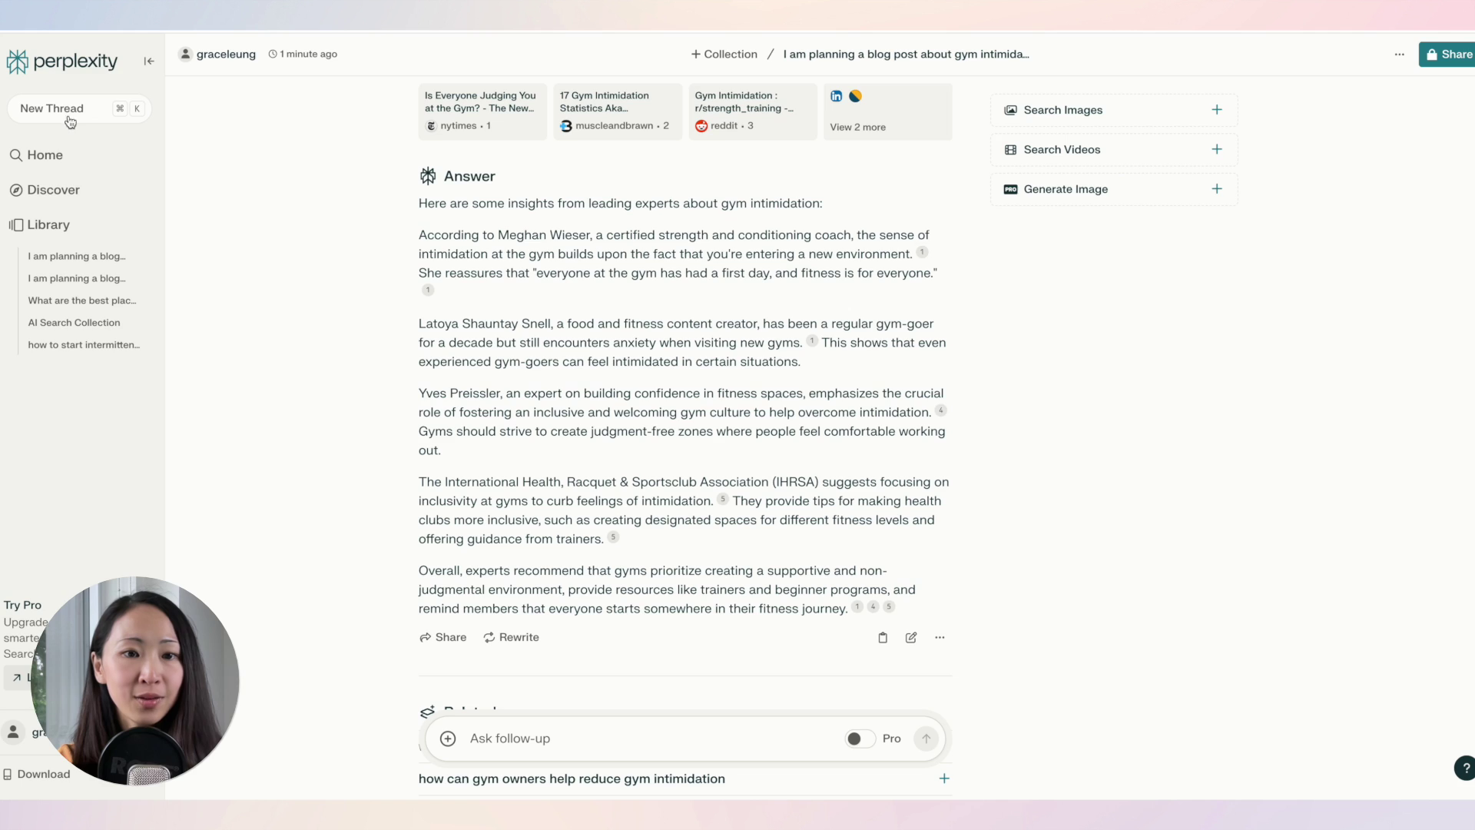
In a new thread, request a blog outline for "The Vancouver Trip Planning Guide 2024" with image placements and unsplash.com search pages, and review it.
click(70, 121)
text(I'm writing a blog post with the title "The Vancouver Trip Planning Guide 2024", draft me the blog outline, and indicate where I should place images or media to elaborate the points. Include a suggested stock photo search result page from unsplash.com whenever possible.)
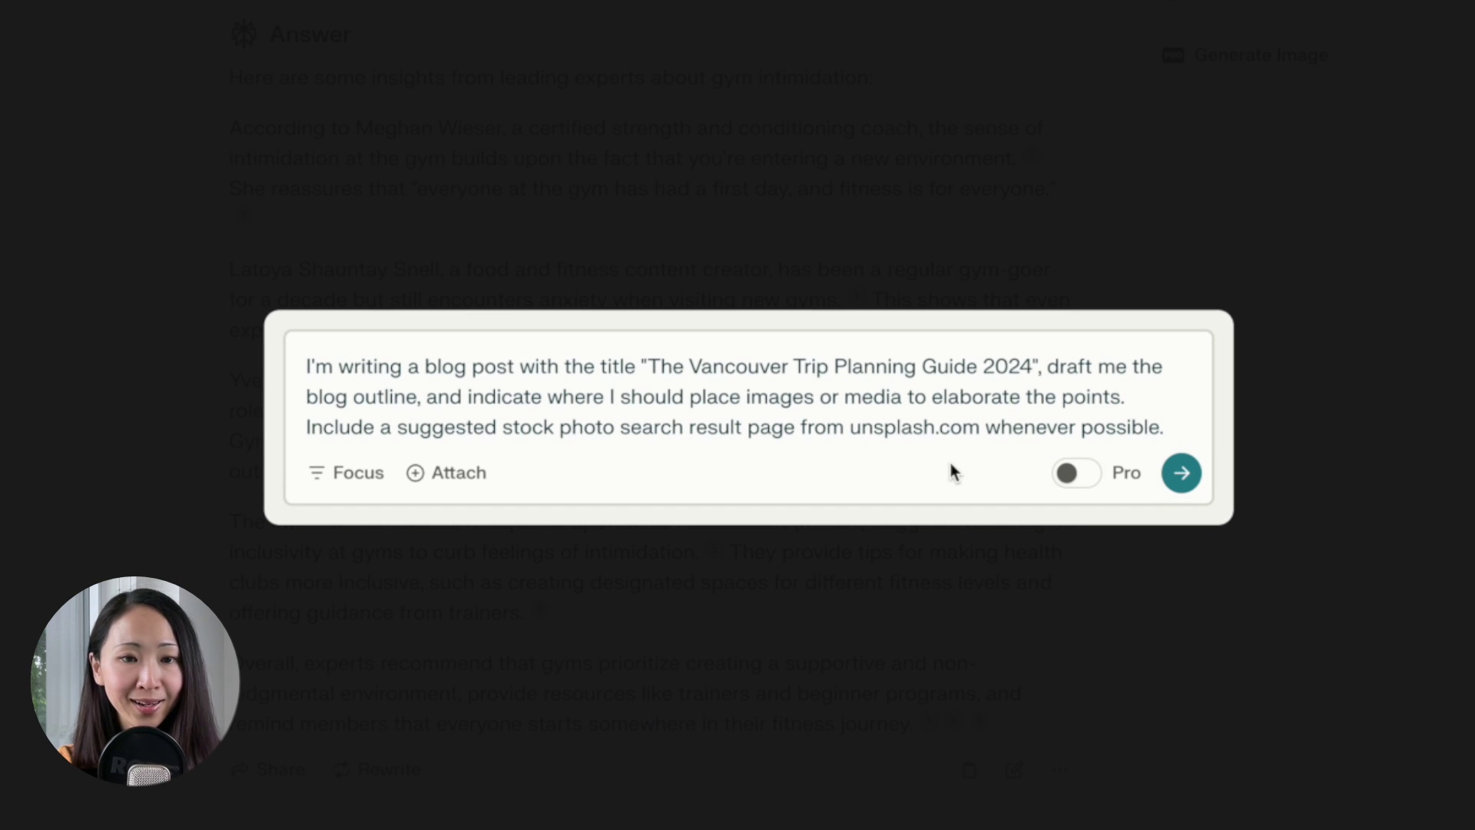
click(1181, 472)
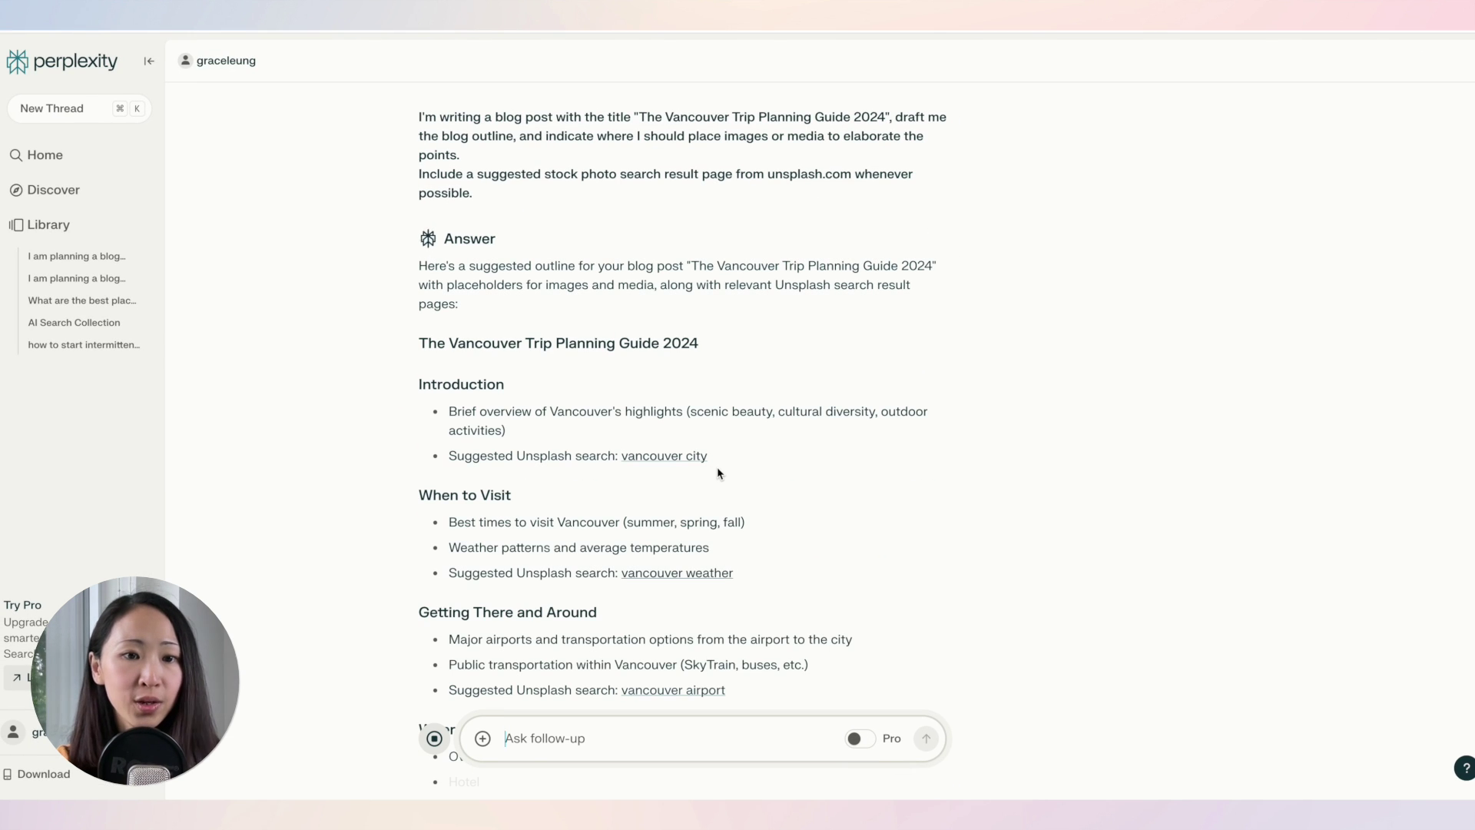
scroll(685, 447, down, 3)
scroll(726, 384, down, 1)
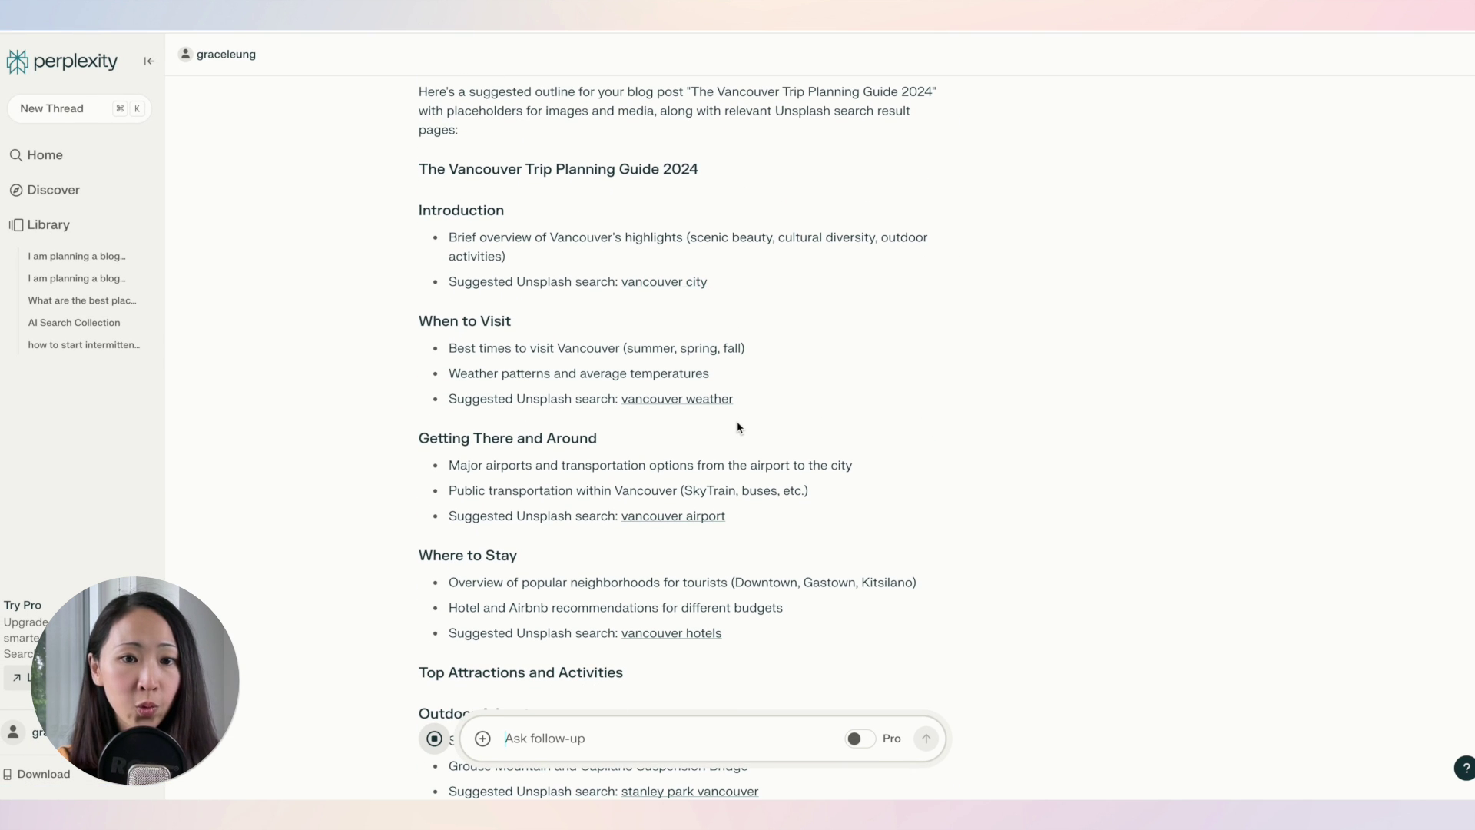
scroll(732, 422, down, 1)
Open the suggested "vancouver airport" Unsplash search separately, browse its photos, and return to the outline.
right_click(722, 421)
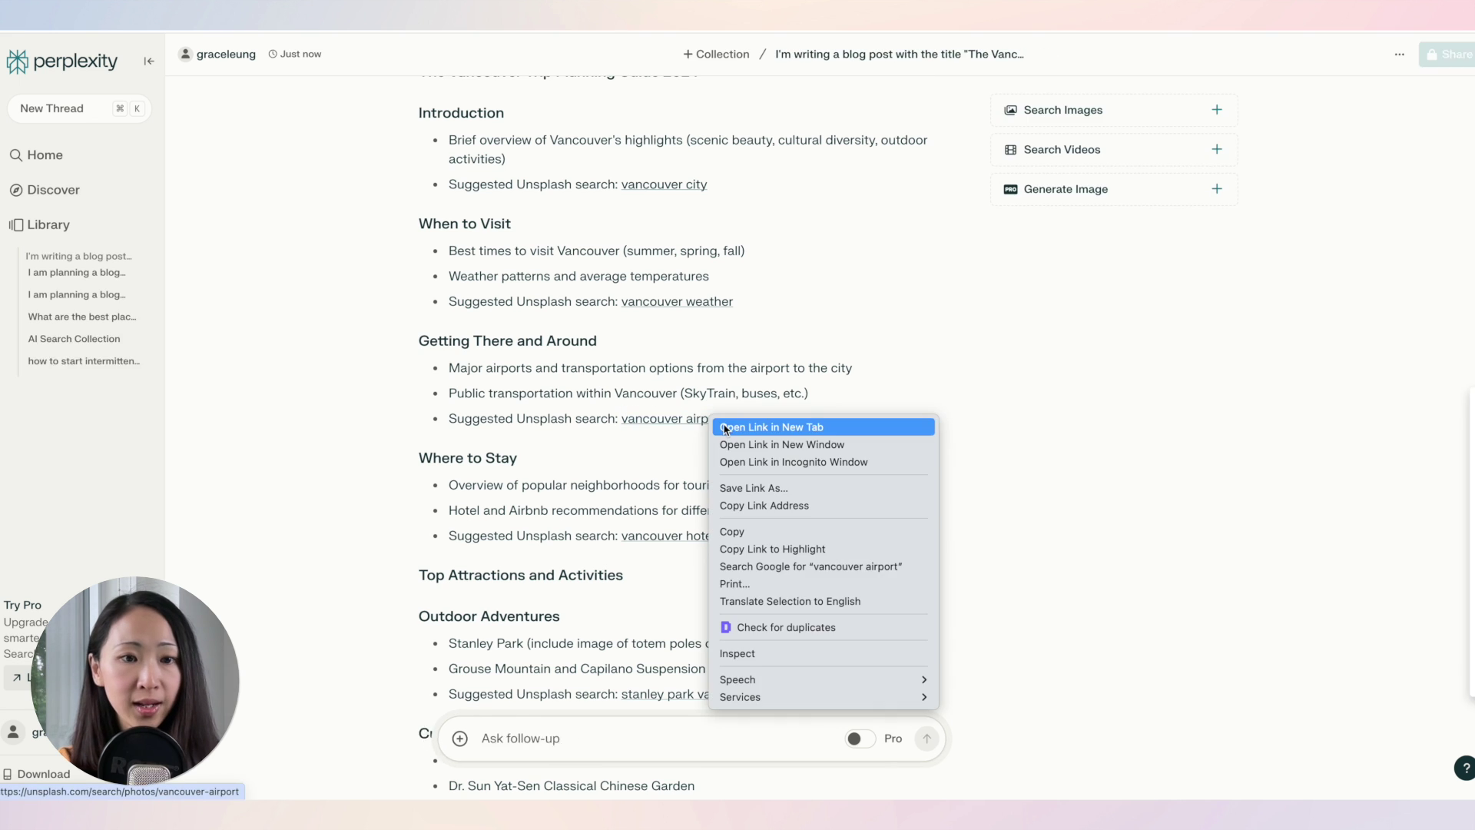
click(729, 424)
key(ctrl+Tab)
scroll(994, 438, down, 8)
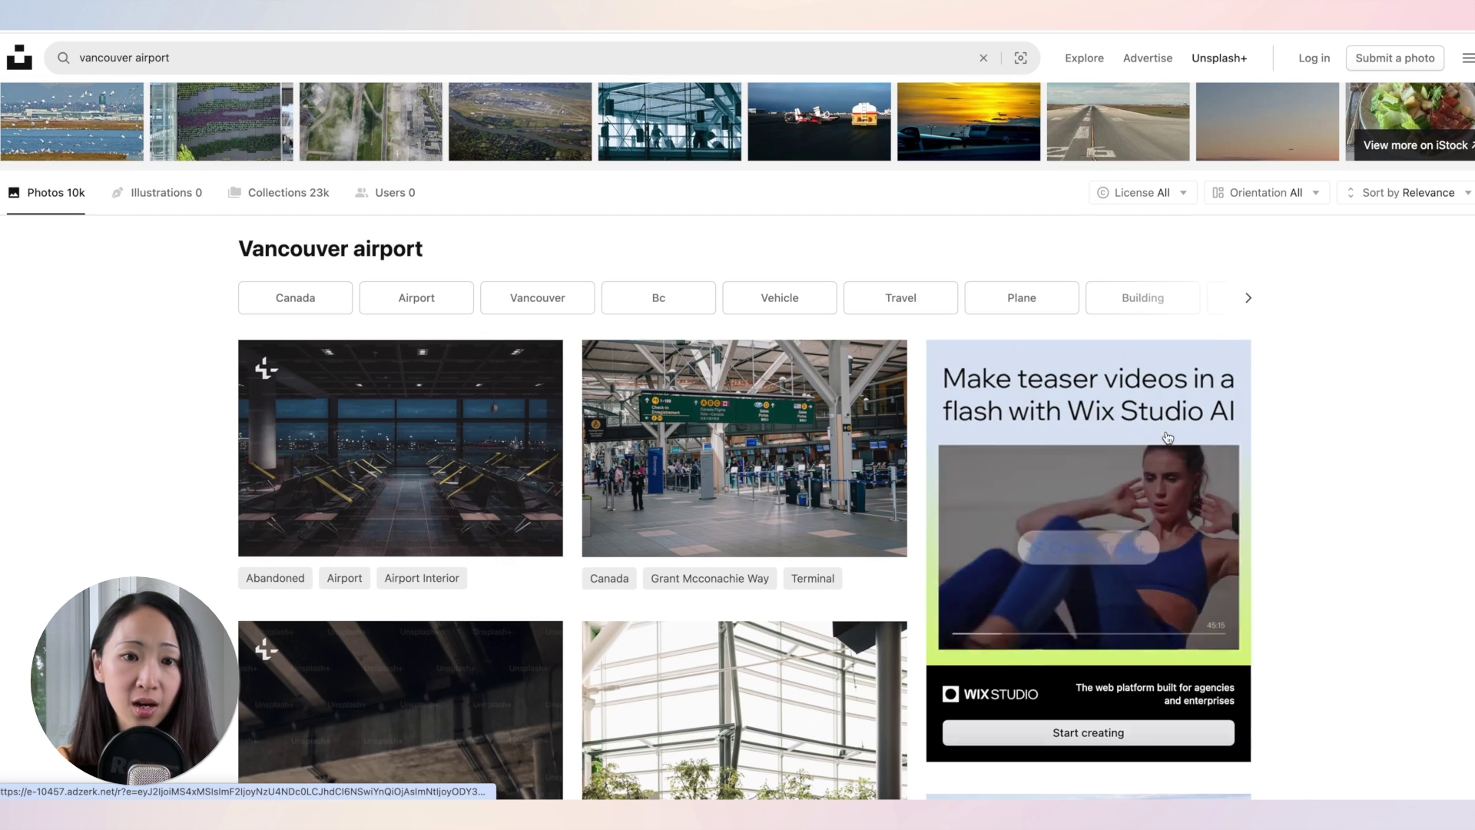
scroll(1207, 454, down, 5)
key(ctrl+shift+Tab)
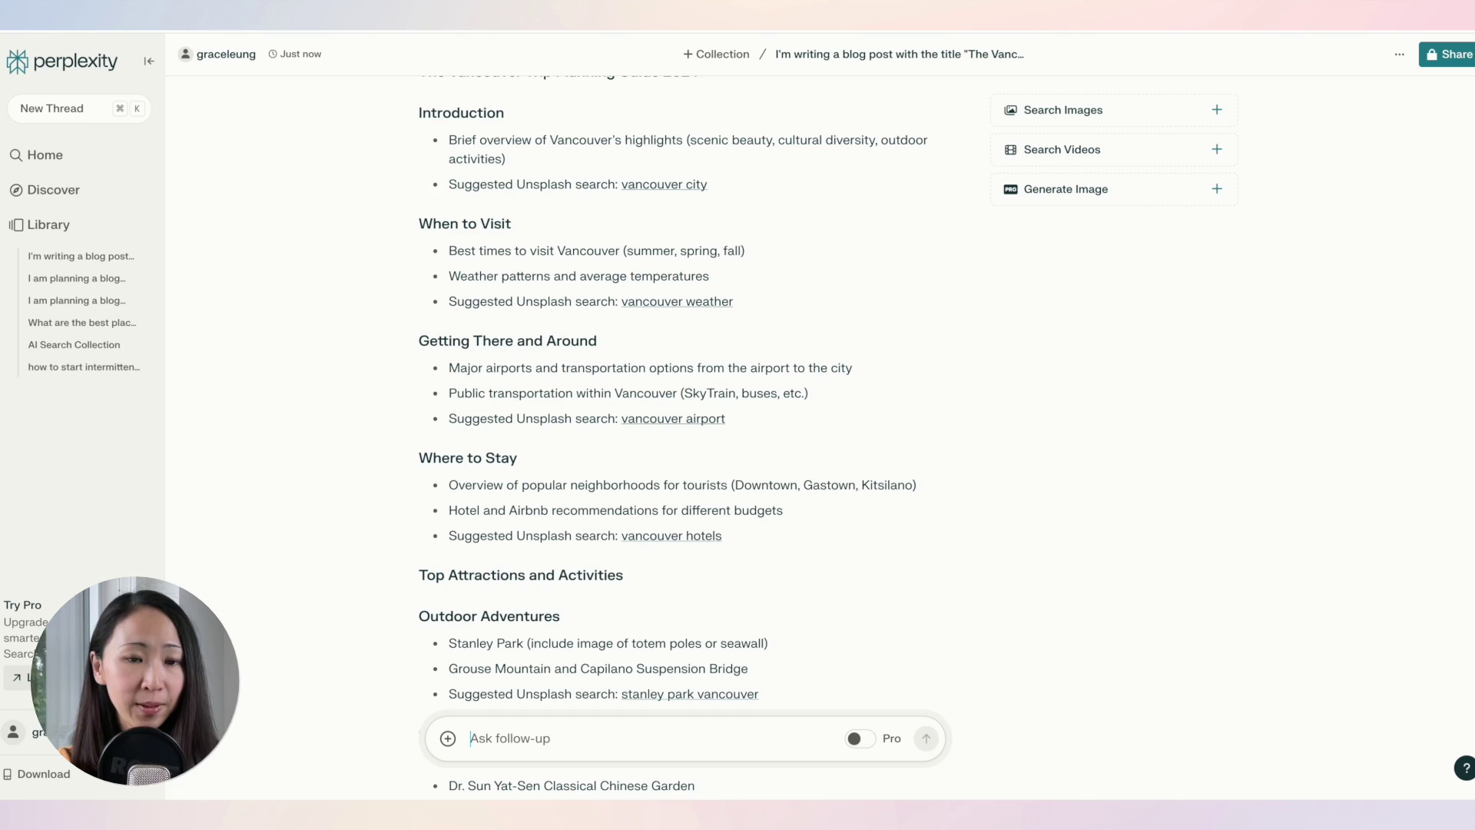
In a new thread, request the top 10 search results for "The Vancouver Trip Planning Guide 2024", their common topics and source links, and review the answer.
key(super+k)
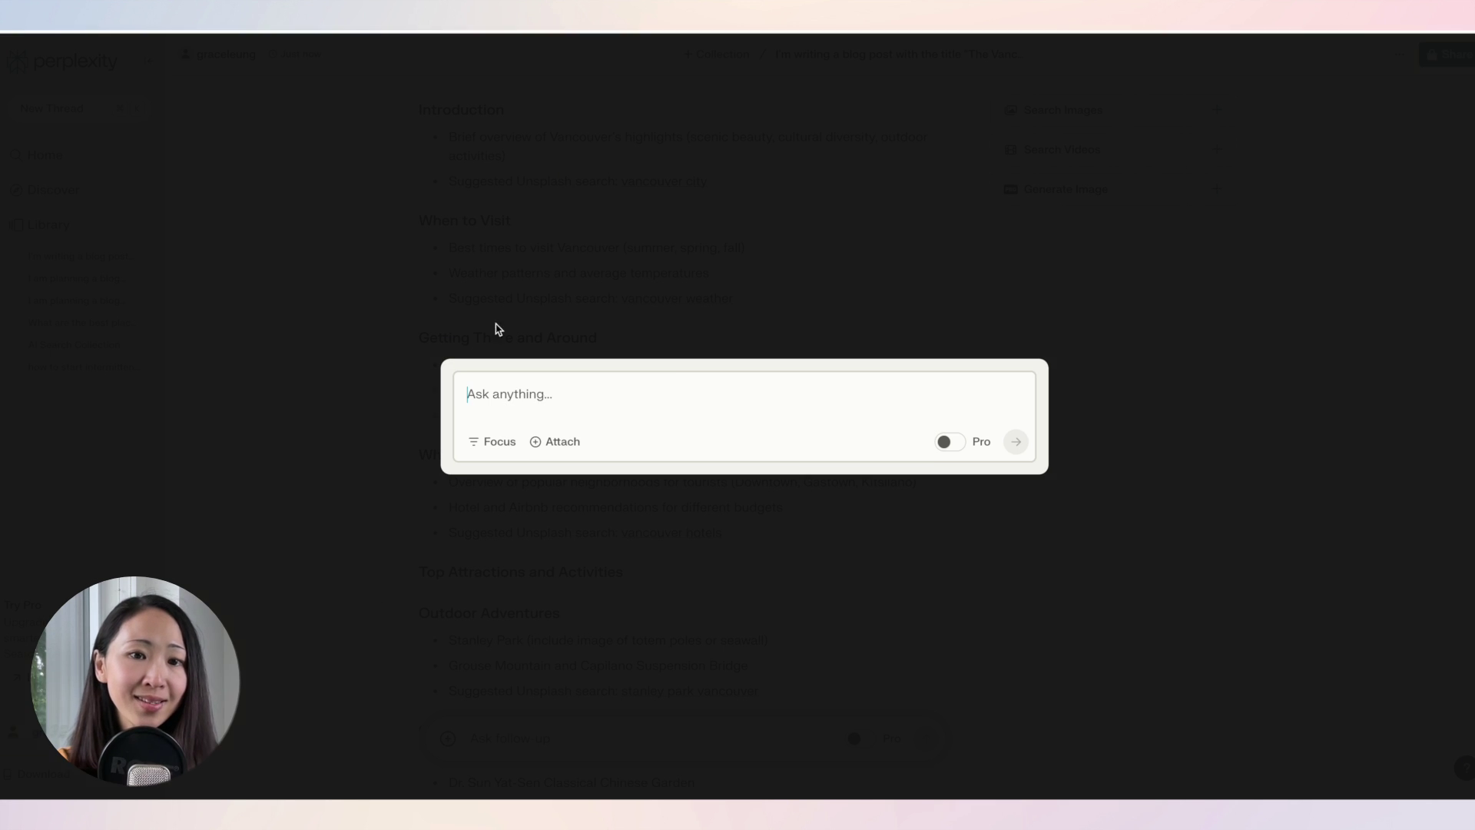
text(I am planning a blog with the title "The Vancouver Trip Planning Guide 2024", give me the top 10 search results related to this topic. Then summarize a list of topics they have in common in their body content. Cite the source link for each result.)
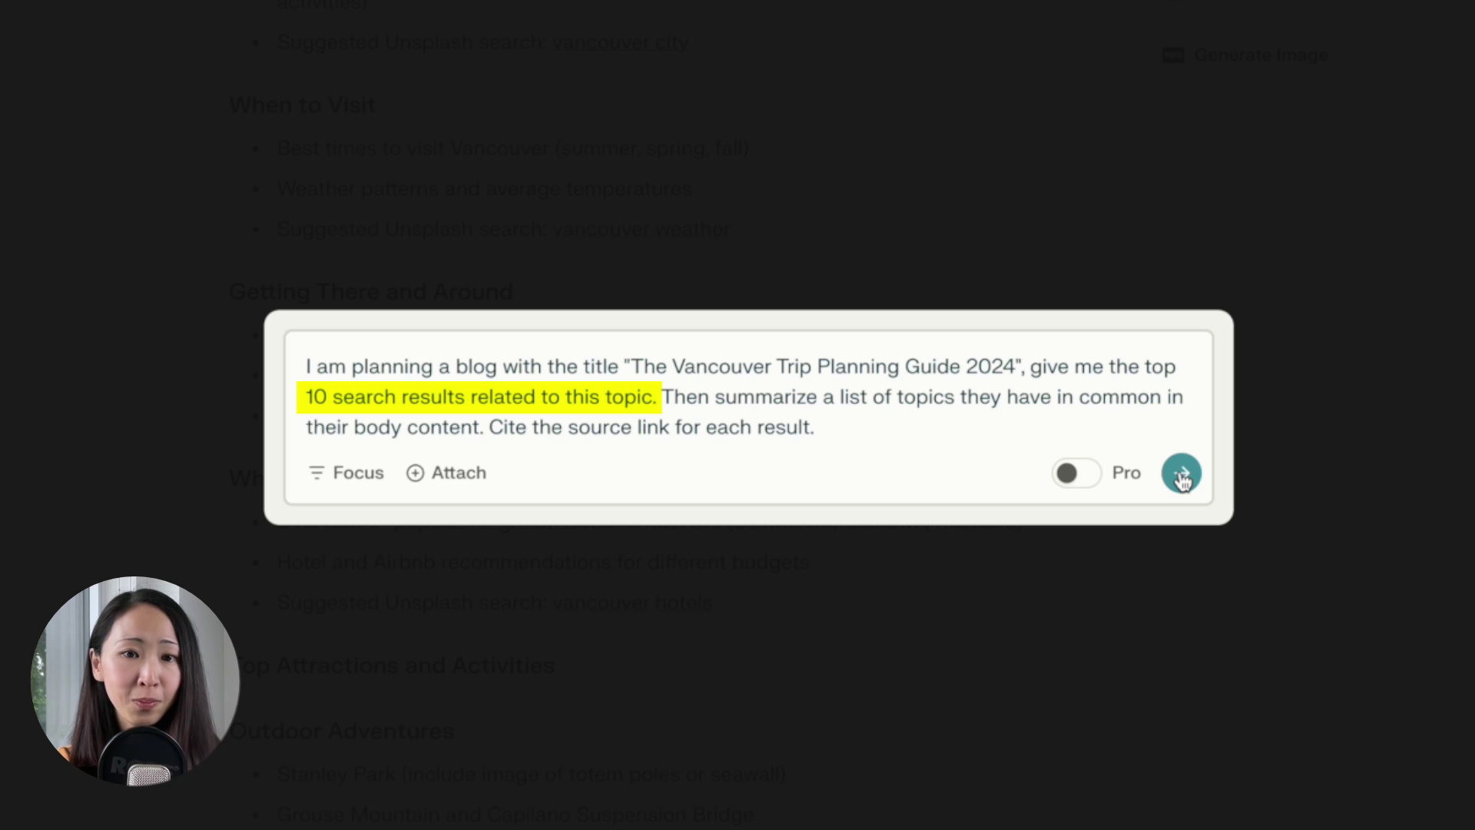
click(1182, 475)
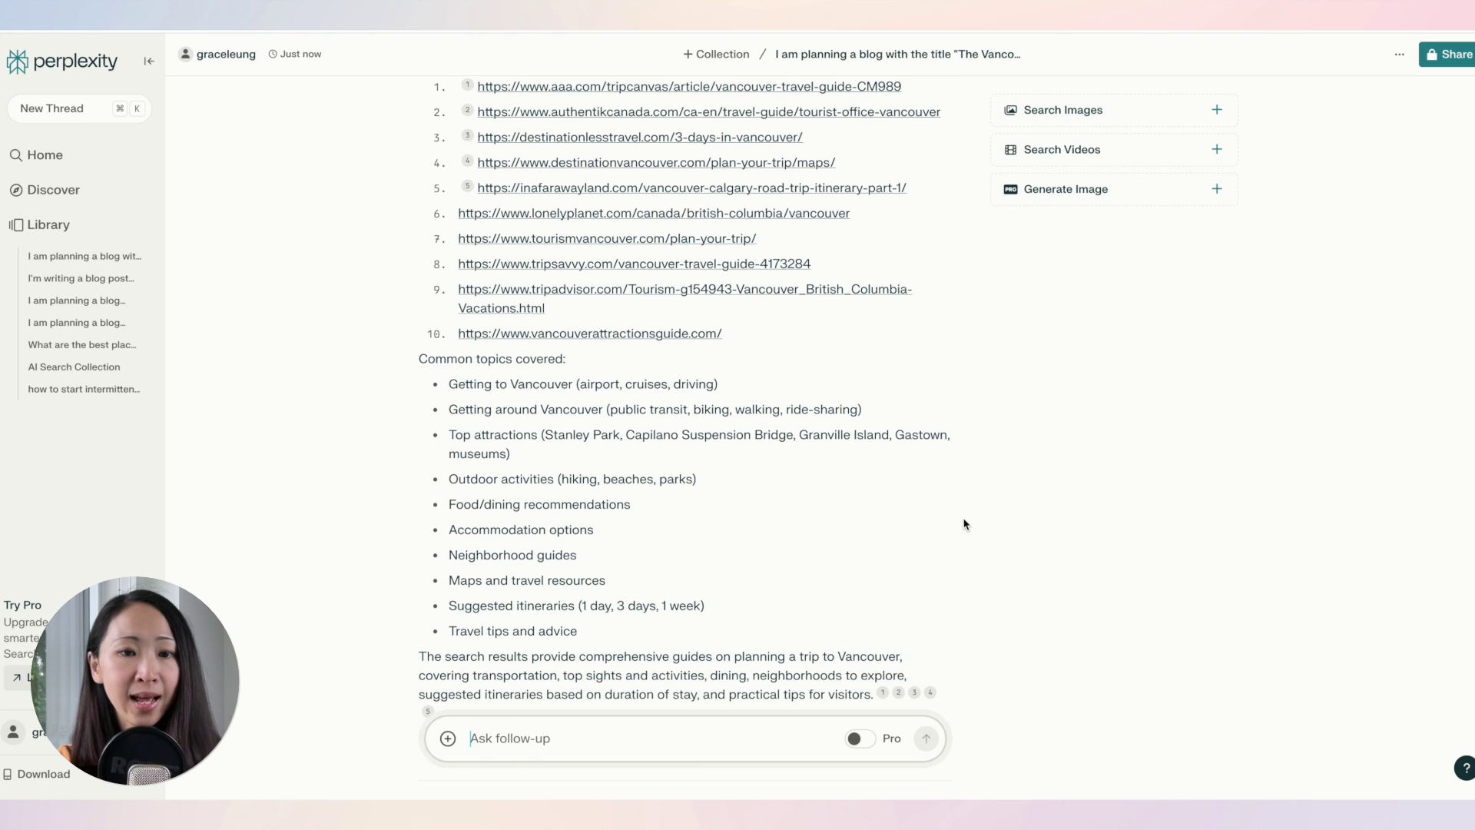
scroll(965, 524, up, 1)
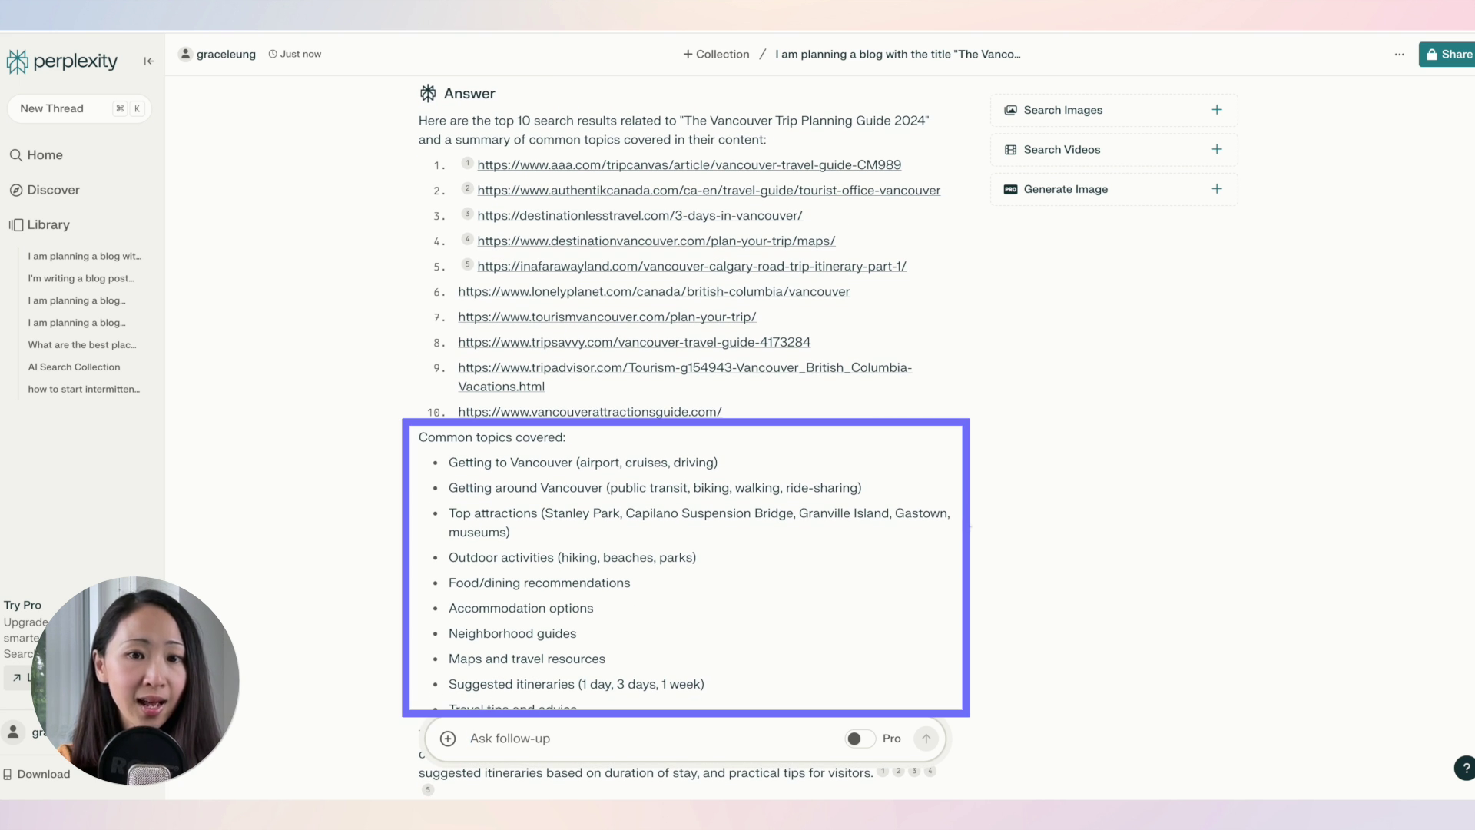
scroll(684, 399, down, 1)
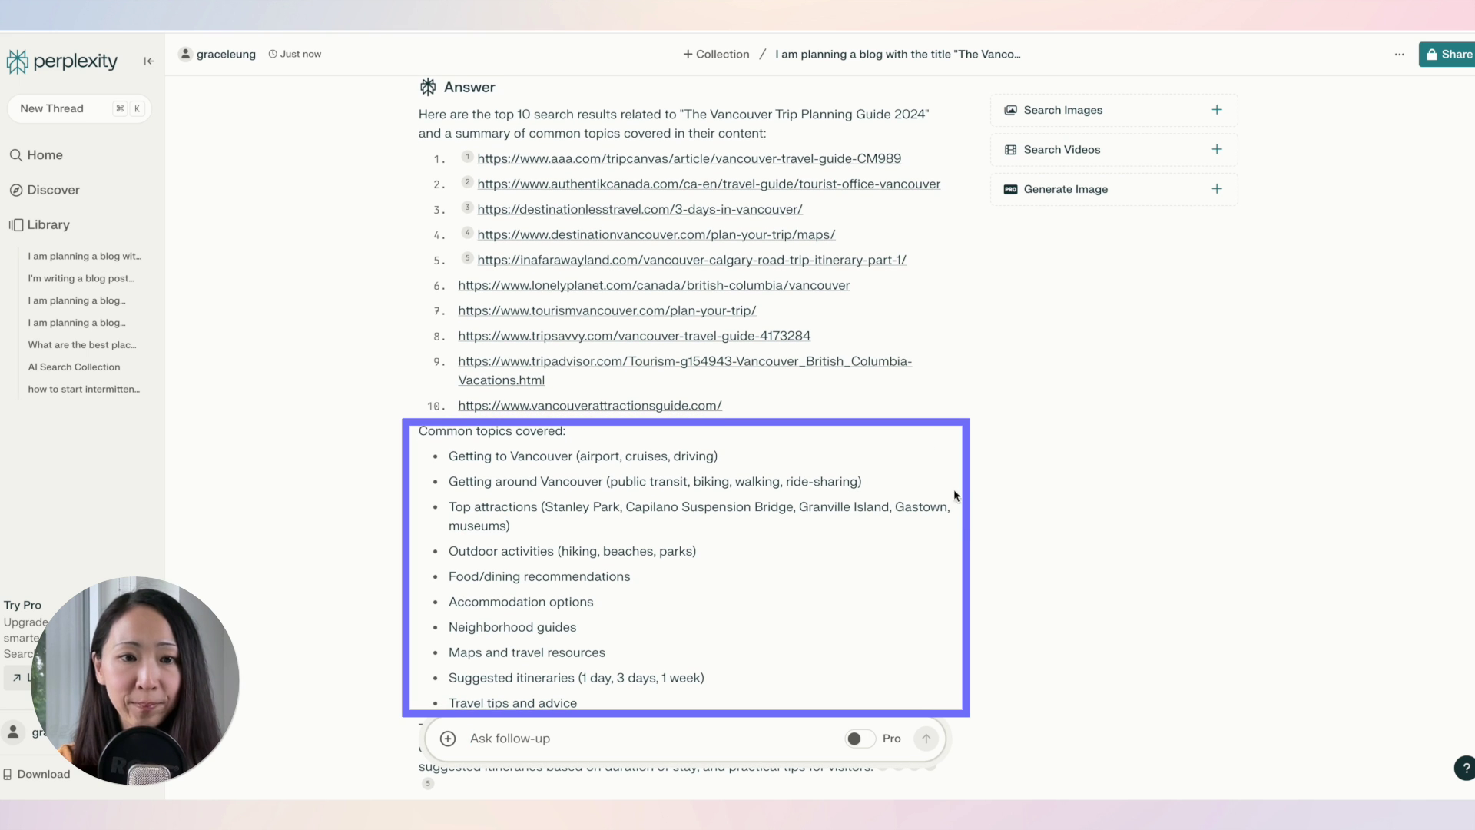
Create a collection for this thread titled "Vancouver Trip Planning" with the Canadian flag emoji and the AI prompt "Follow below format...".
click(726, 56)
click(637, 428)
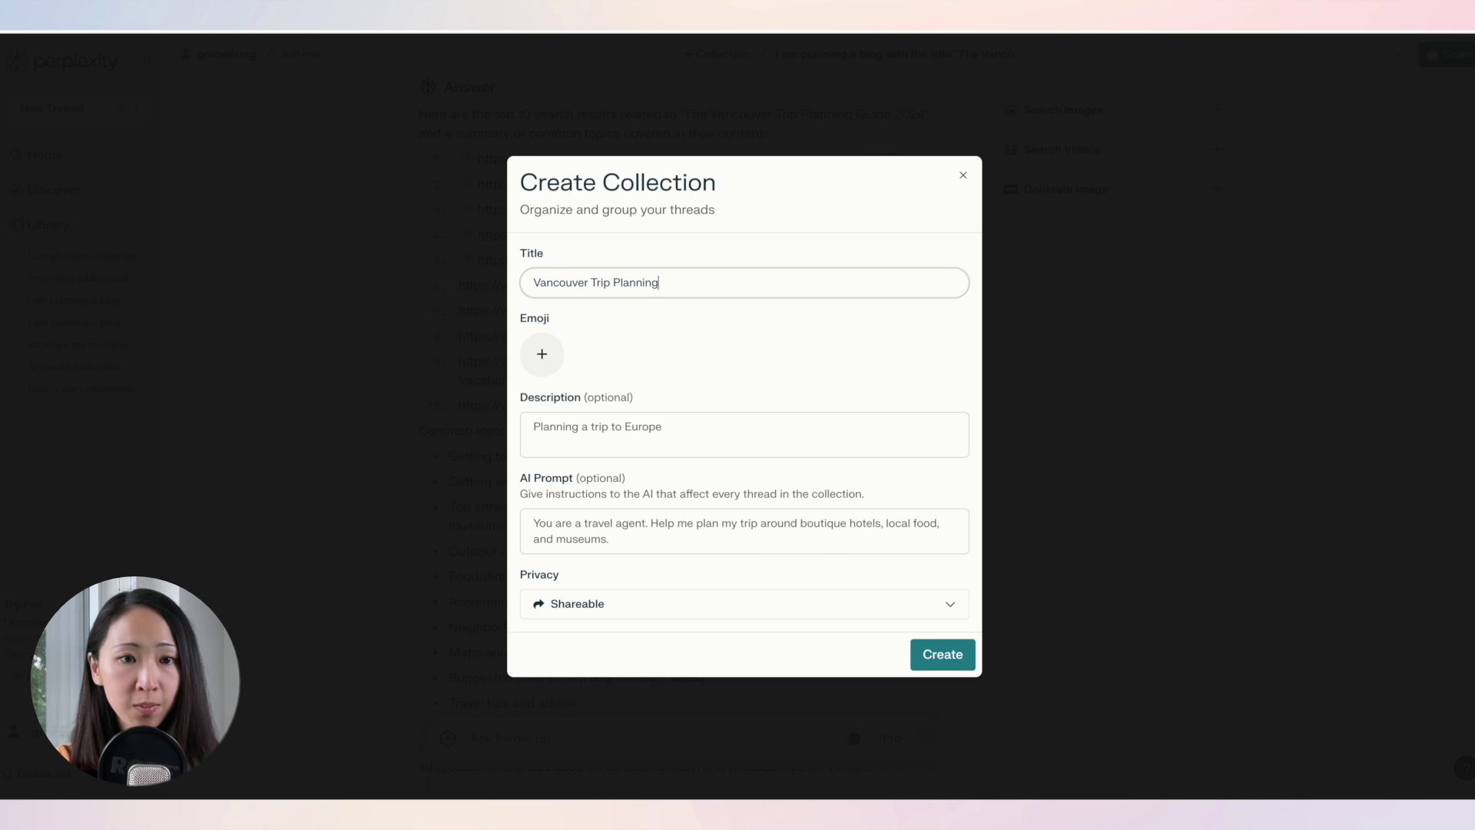
click(544, 361)
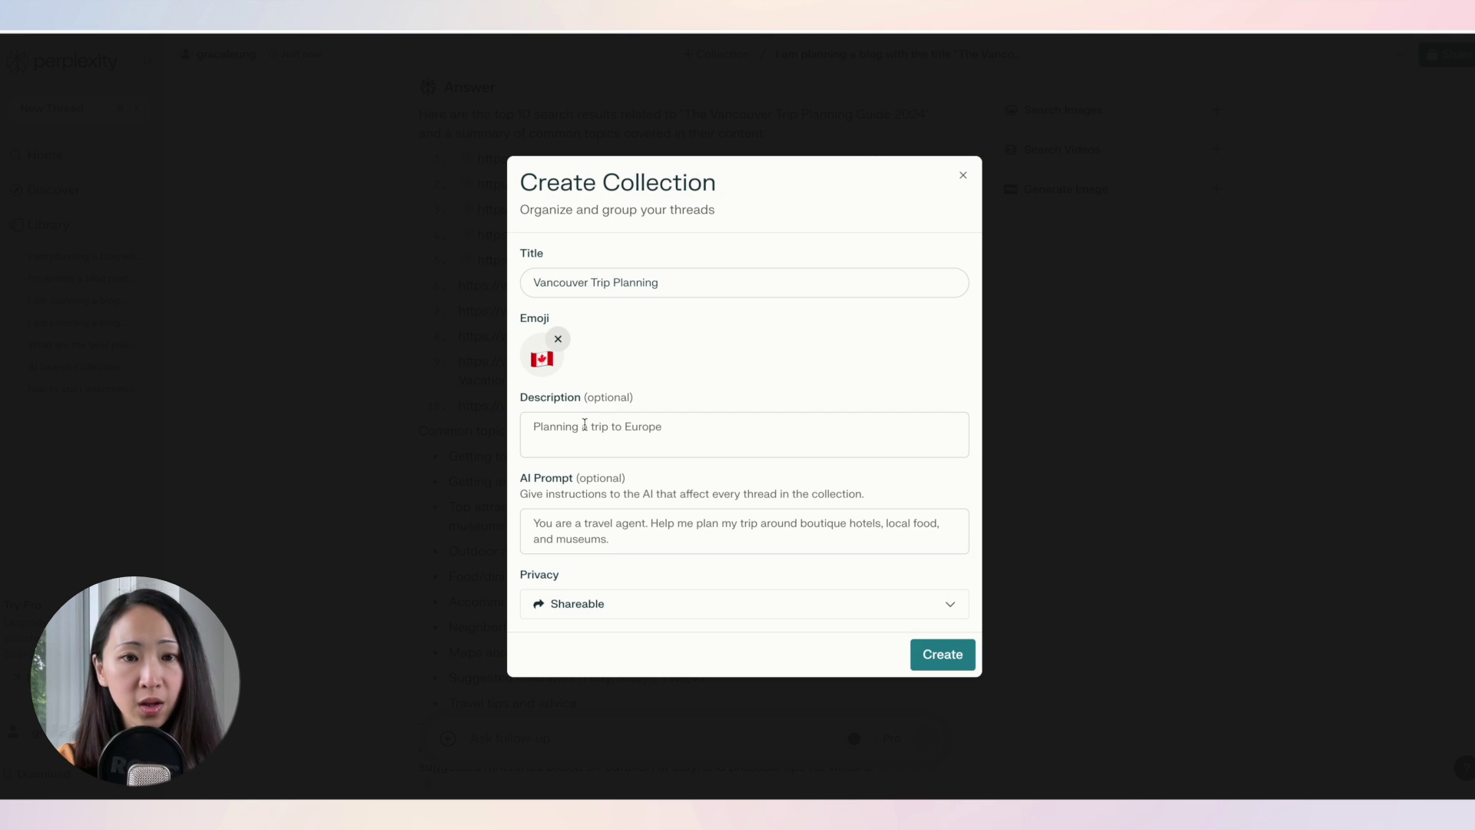
click(591, 533)
text(Follow below form)
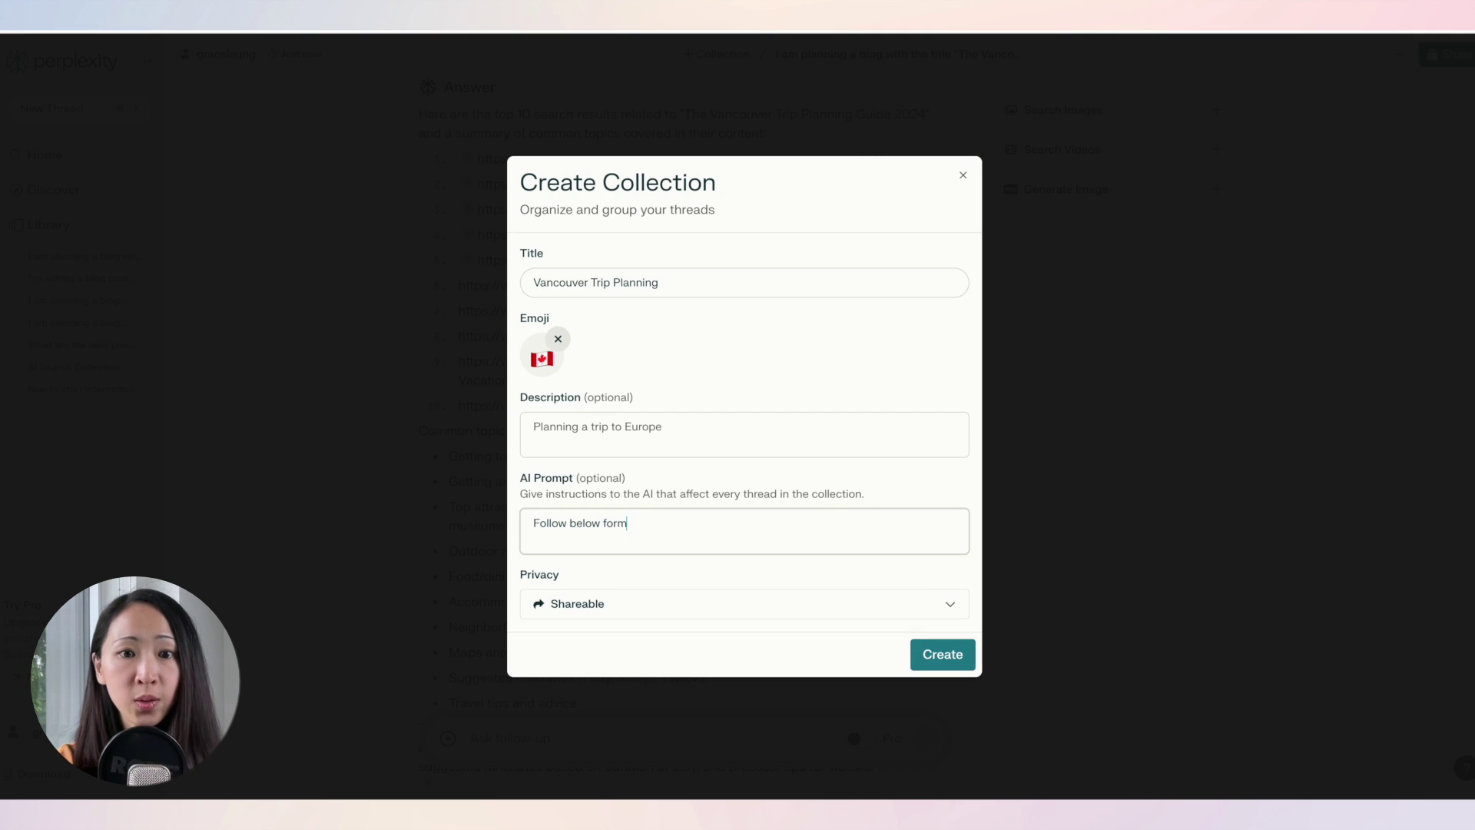
text(at...)
click(941, 657)
Extend the thread's query to request additional external links that make the blog helpful and engaging, besides the stock image link, and review the regenerated answer.
click(912, 553)
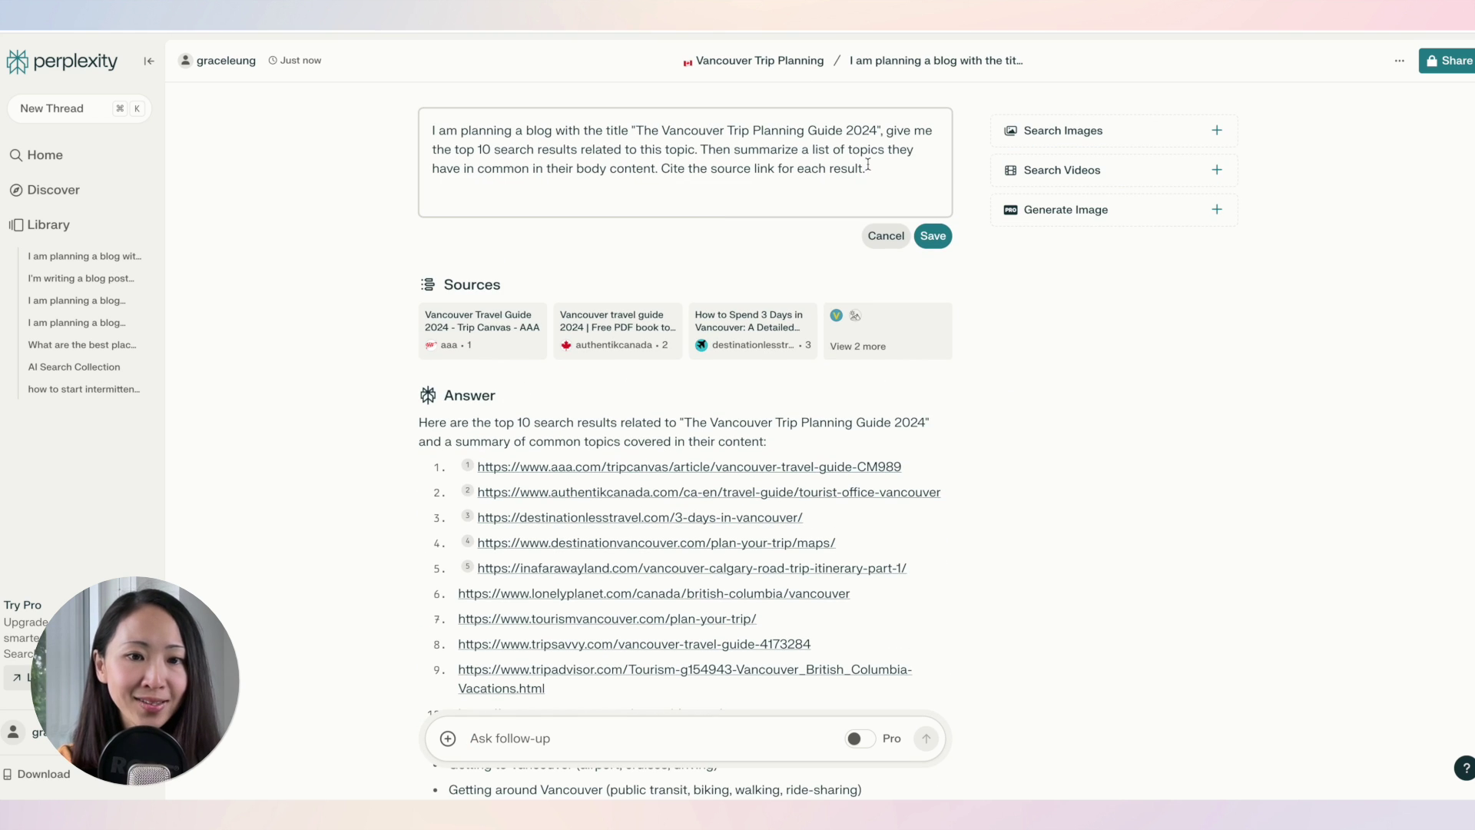
key(Return)
text(Besides the stock image link, also provide additional external links that I can include in this blog to make it helpful and engaging for the users.)
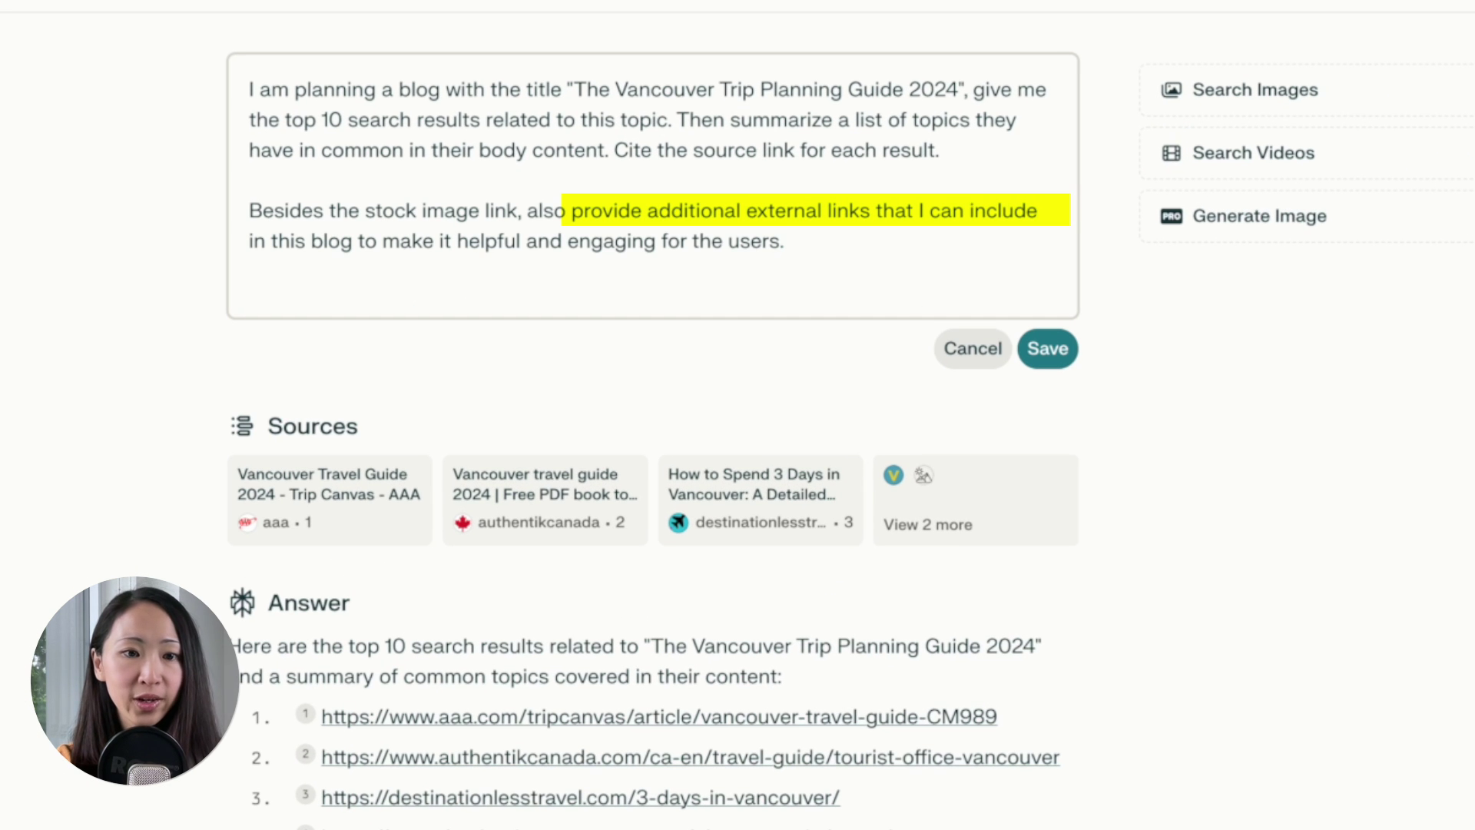
click(1059, 355)
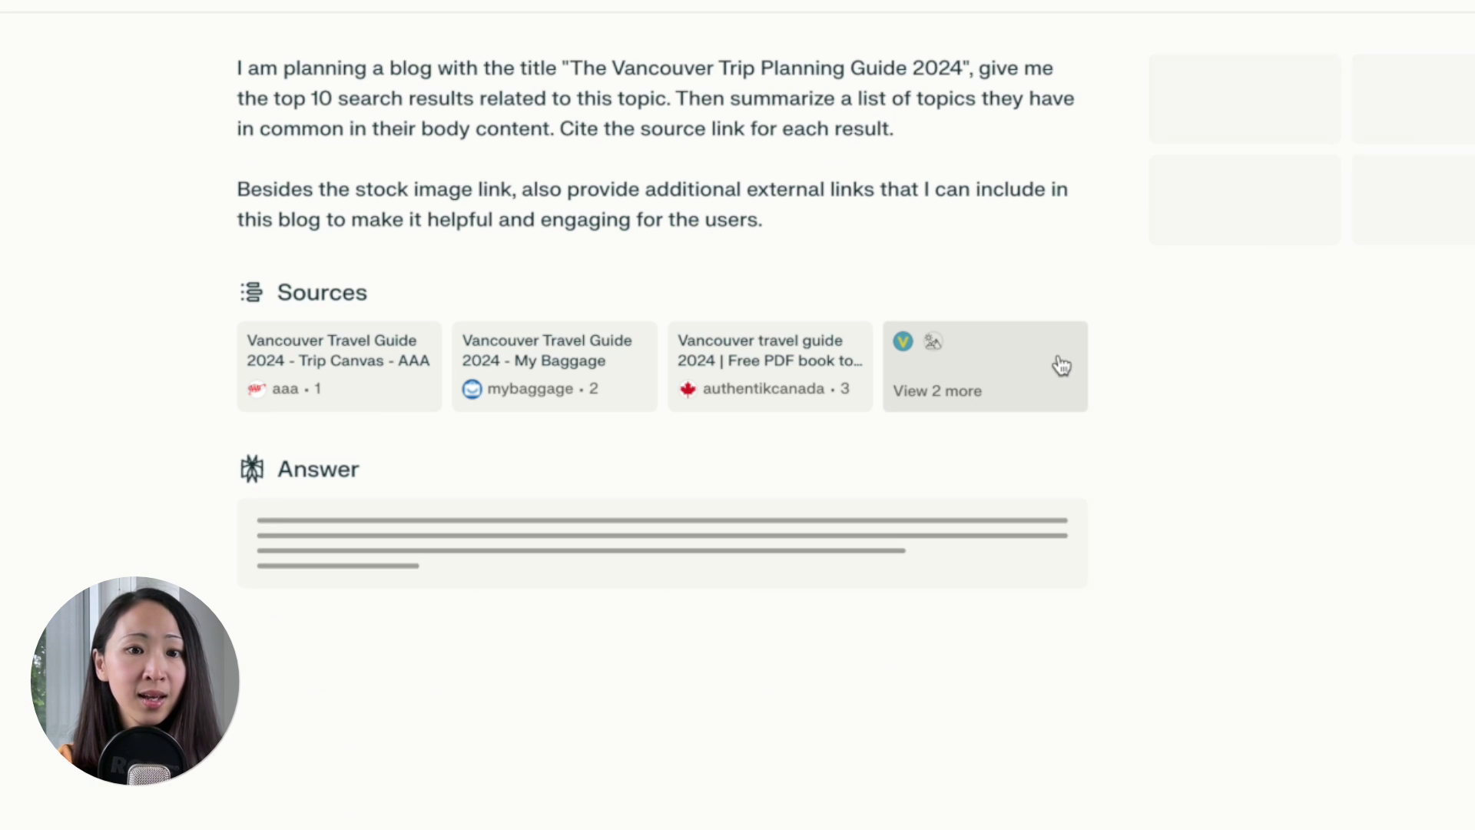
scroll(991, 610, down, 3)
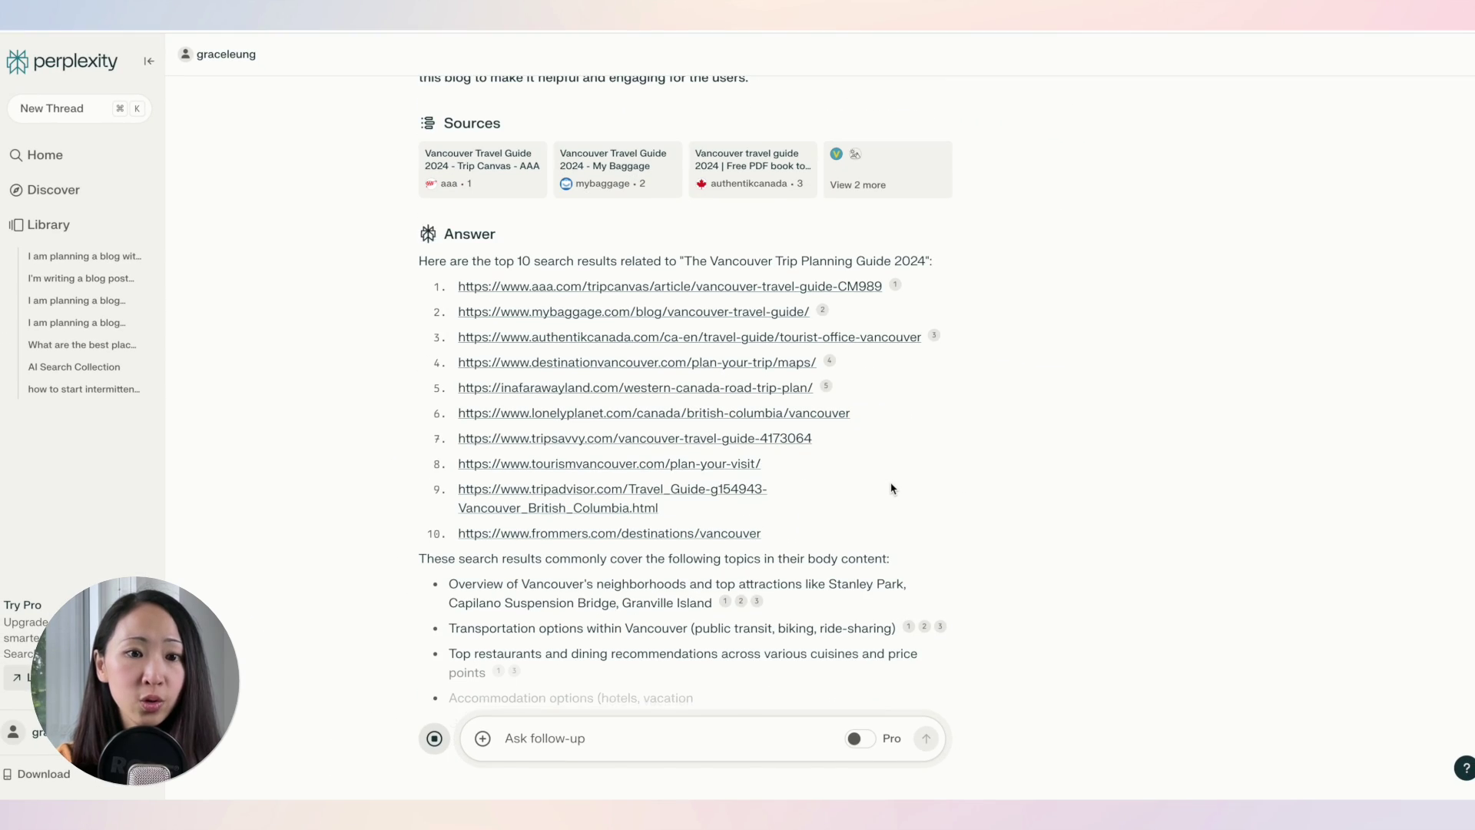
scroll(845, 523, down, 4)
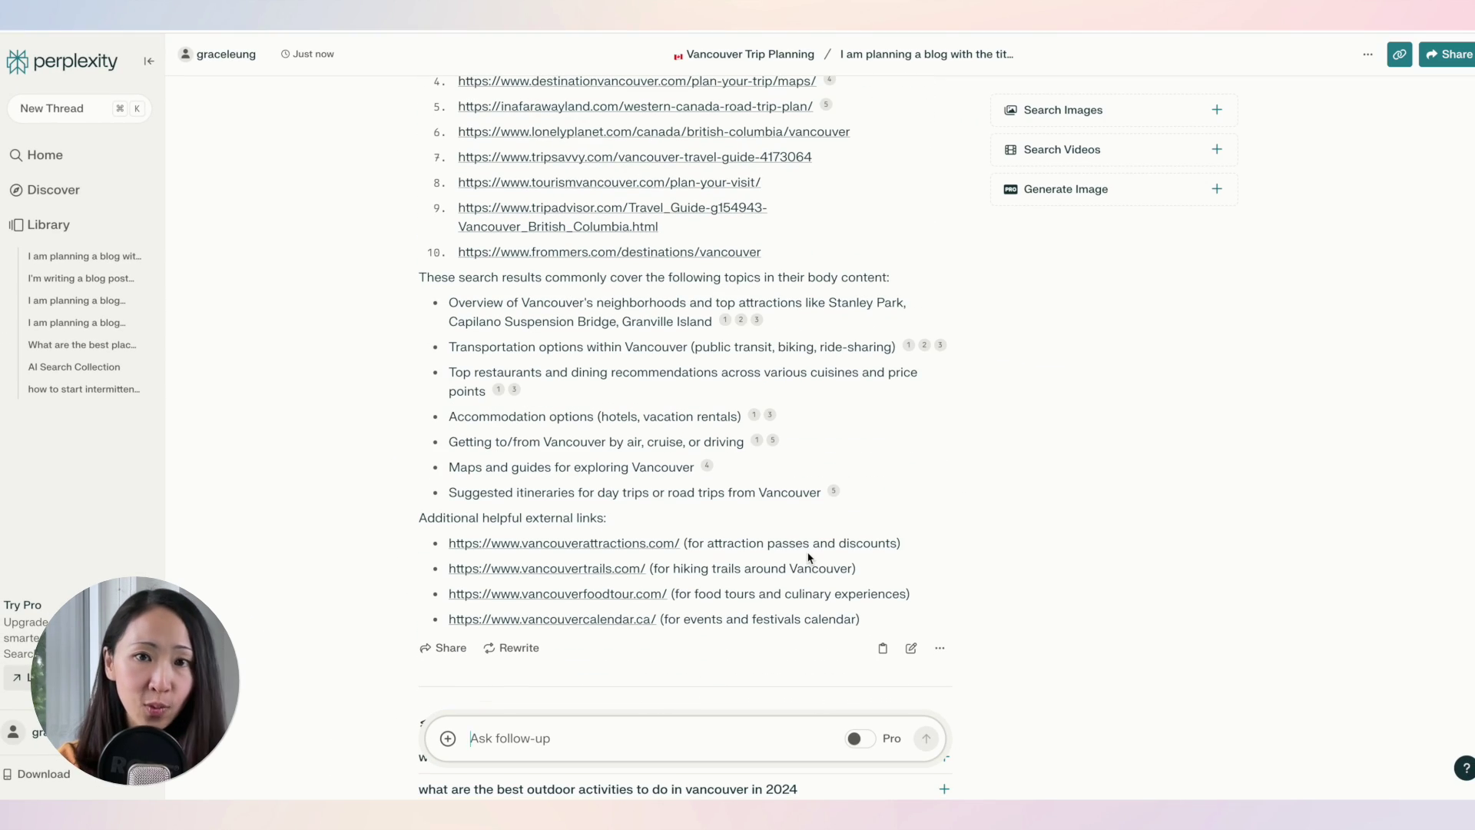
Check the suggested external links by opening them separately, and browse the Vancouver Trails website.
right_click(631, 543)
click(676, 527)
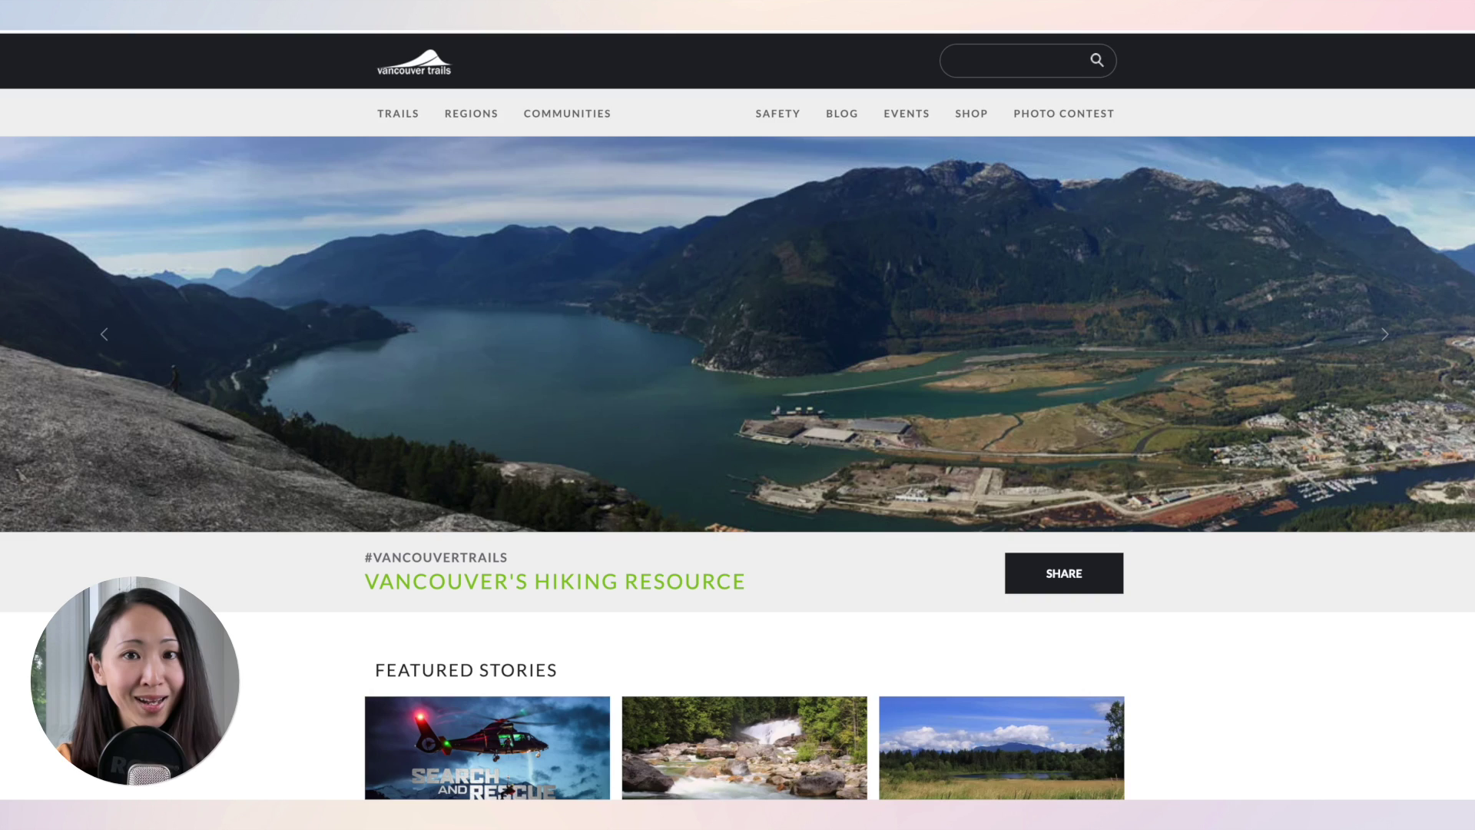
scroll(738, 415, down, 5)
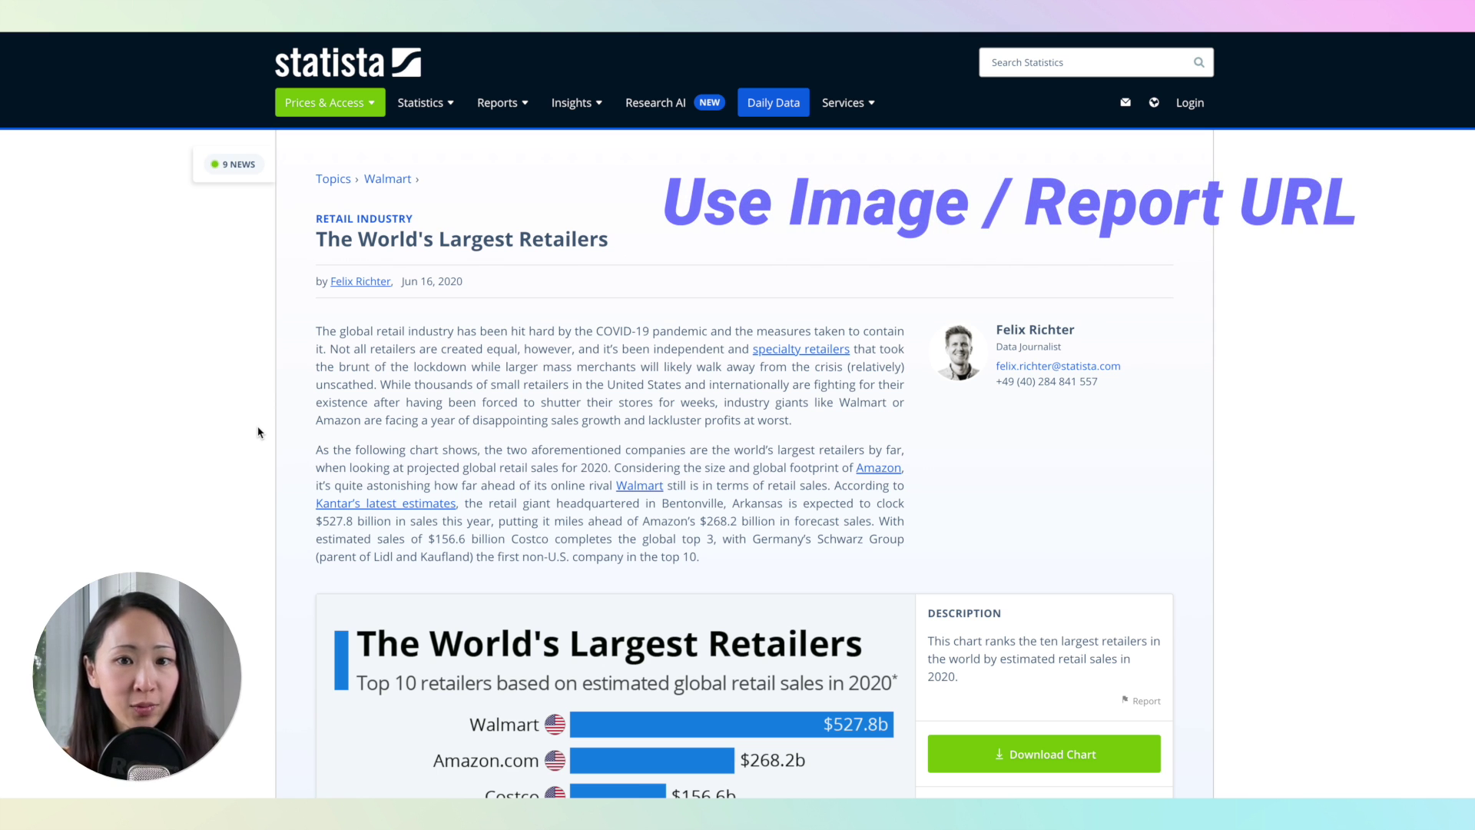
Find the "The World's Largest Retailers" chart in the Statista article and copy its image address.
scroll(538, 463, down, 6)
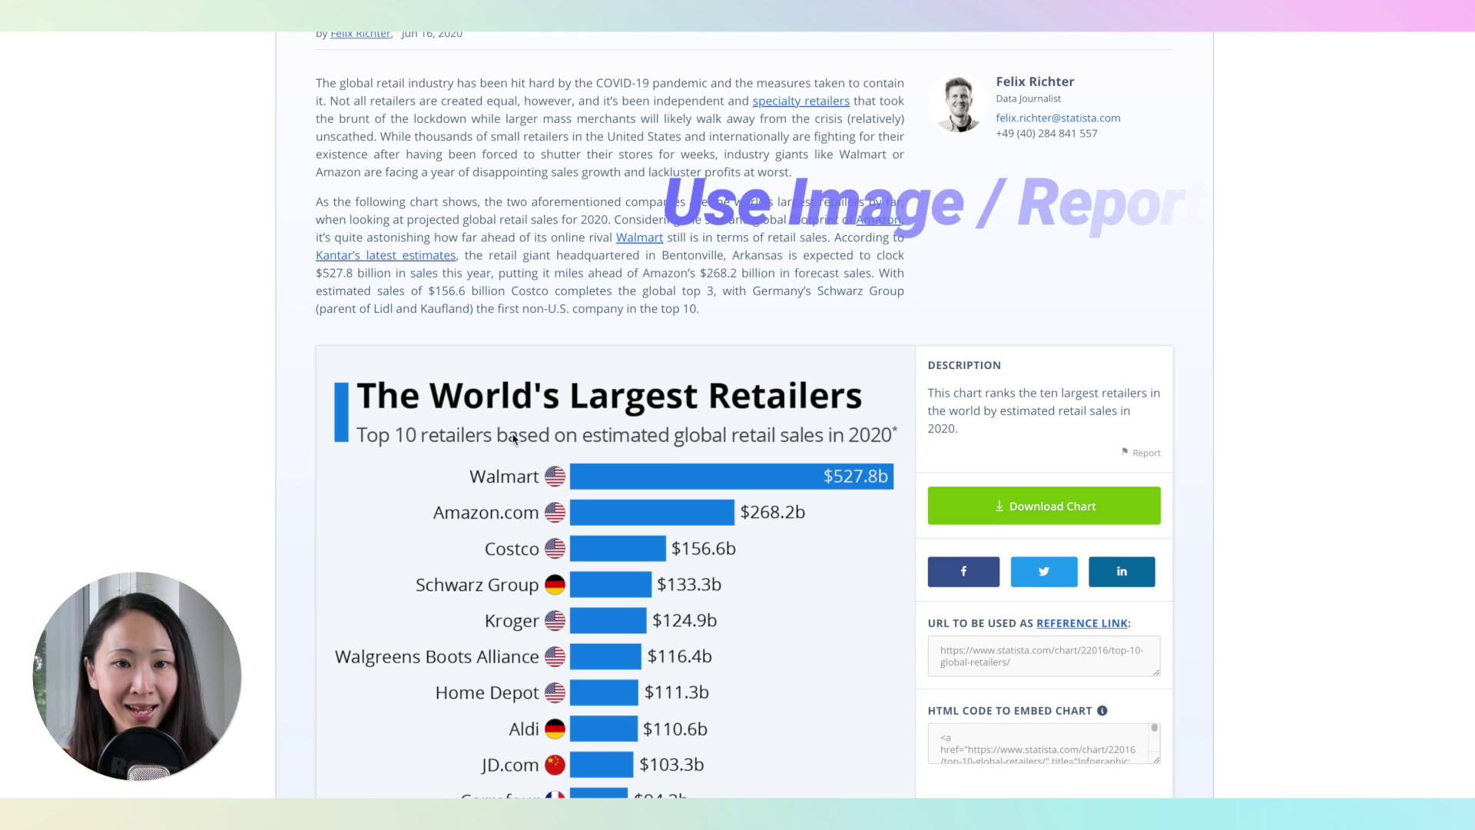
scroll(538, 463, up, 1)
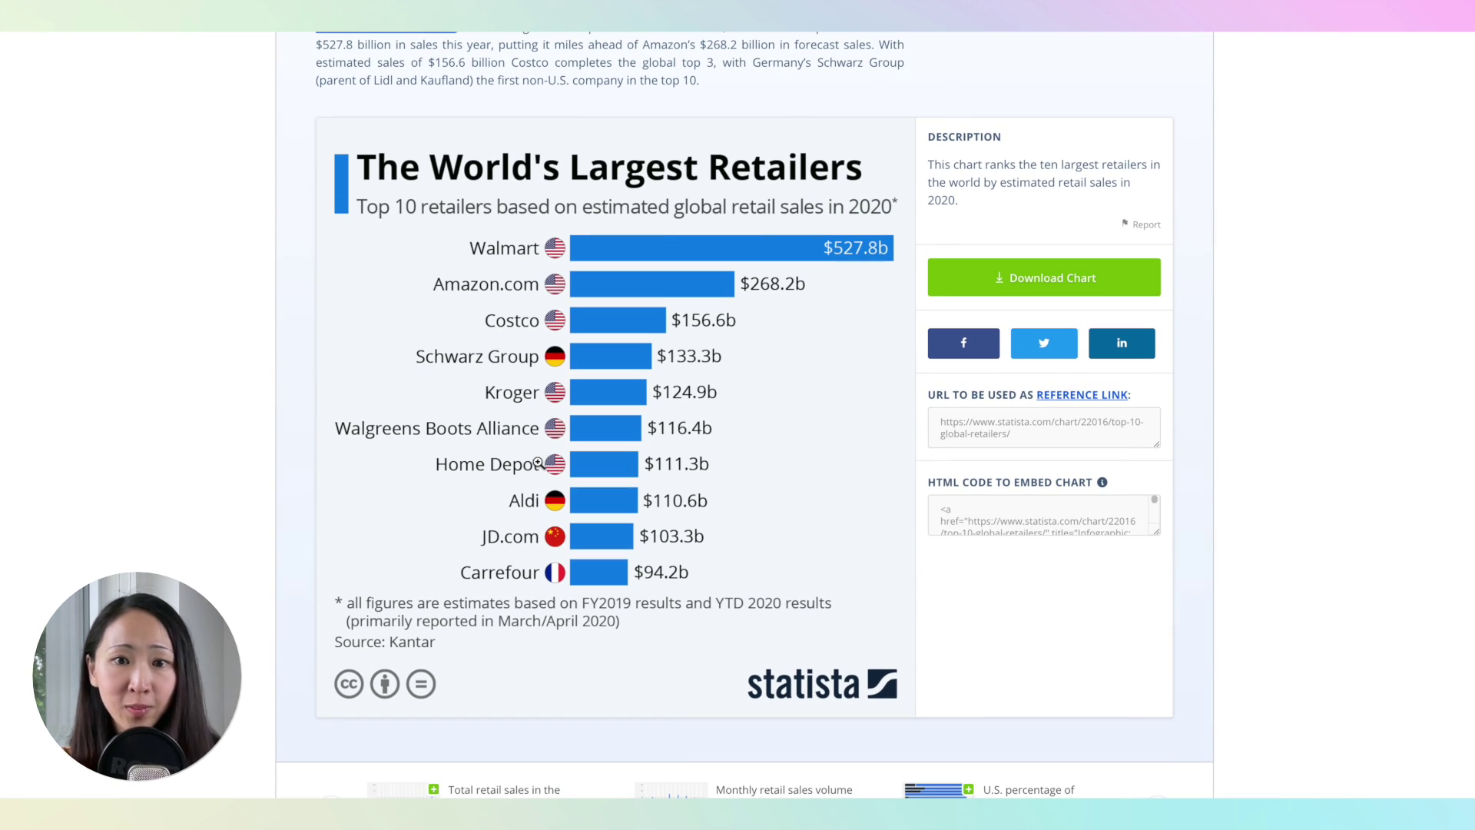
right_click(514, 407)
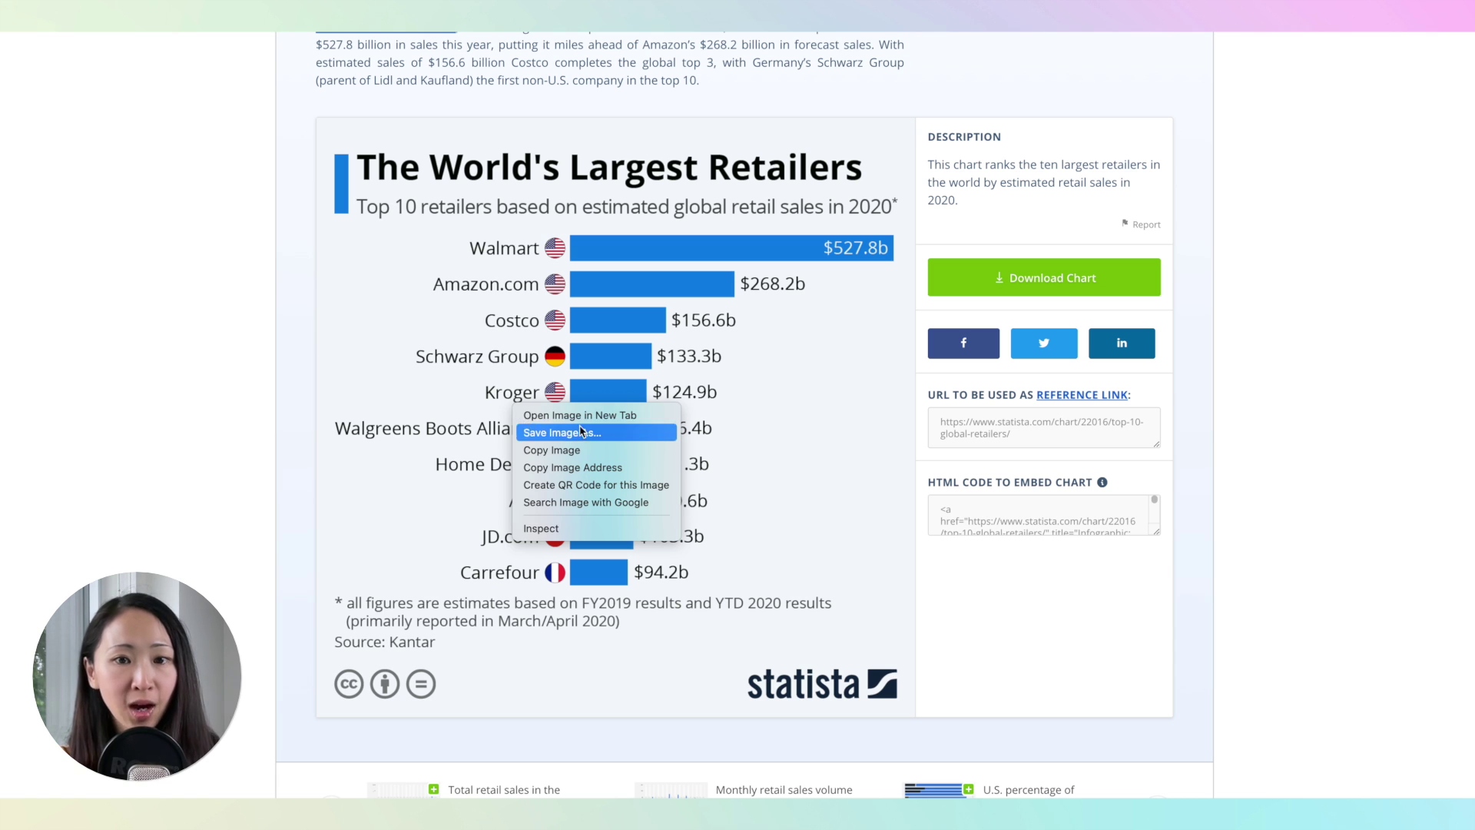
click(581, 467)
click(186, 32)
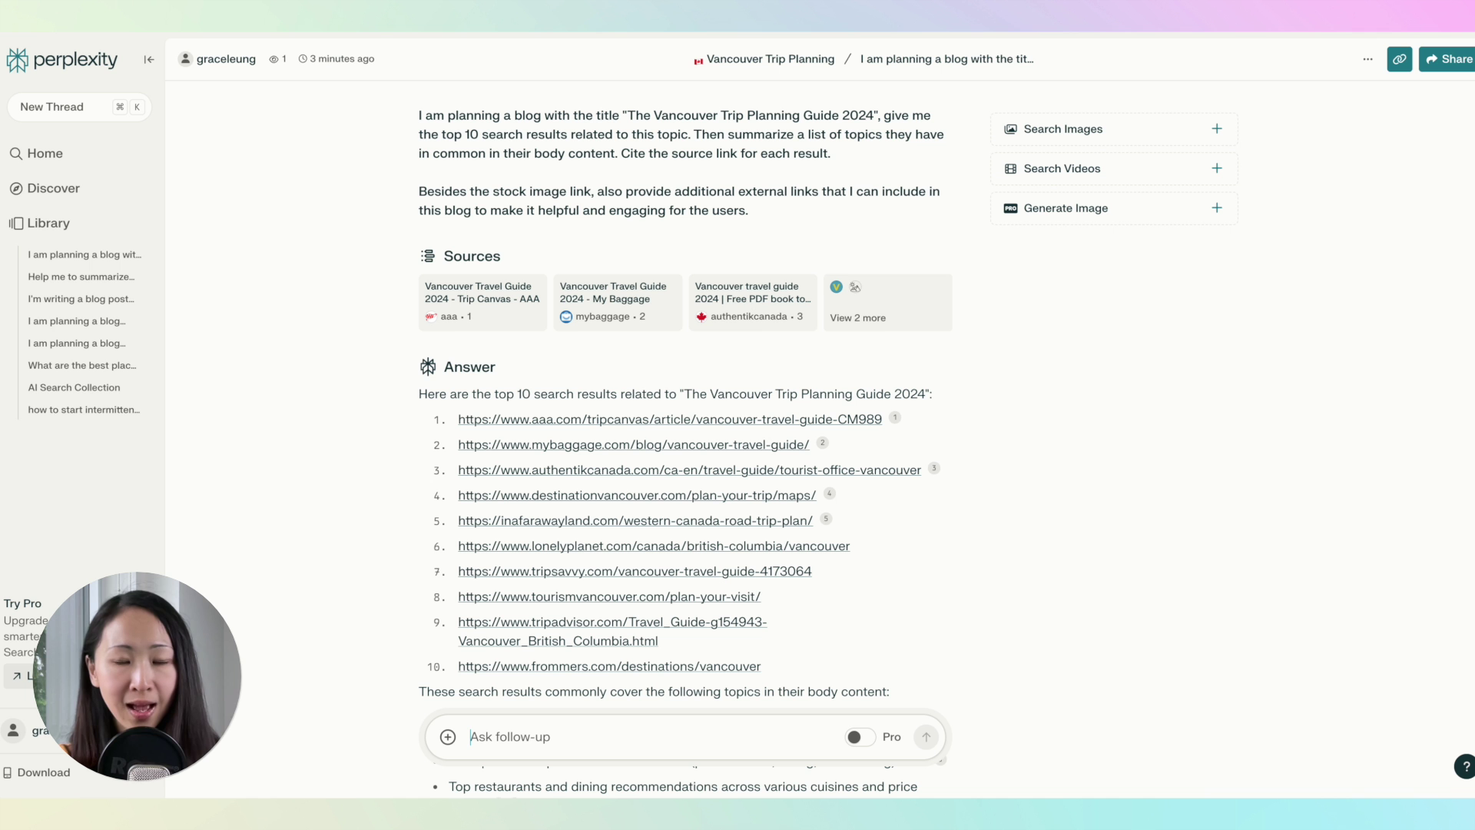
click(89, 119)
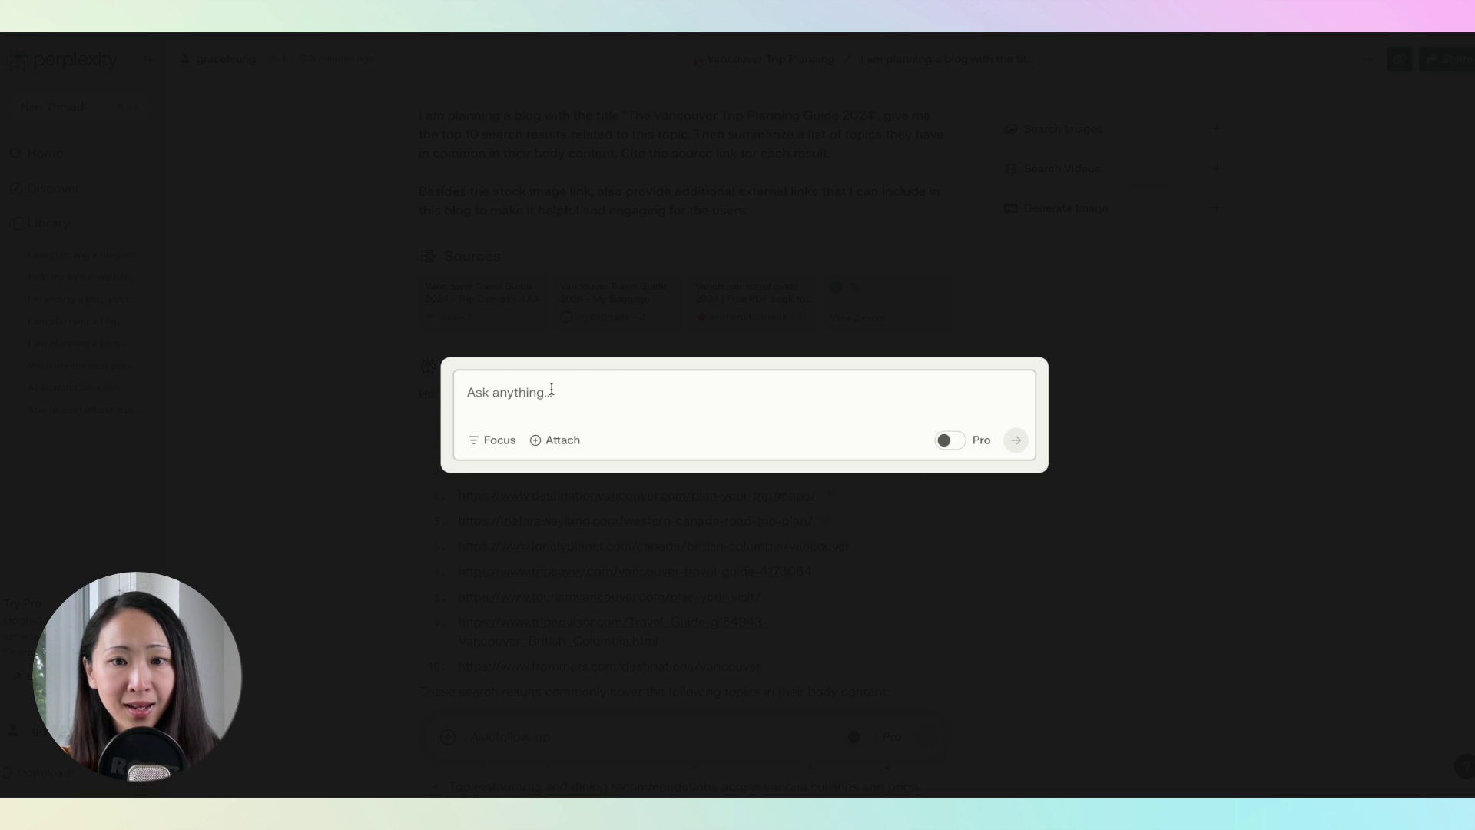
text(Help me to summarize the key findings from this image URL: https://cdn.statcdn.com/Infographic/images/normal/22016.jpeg  Only use this image URL as the source.)
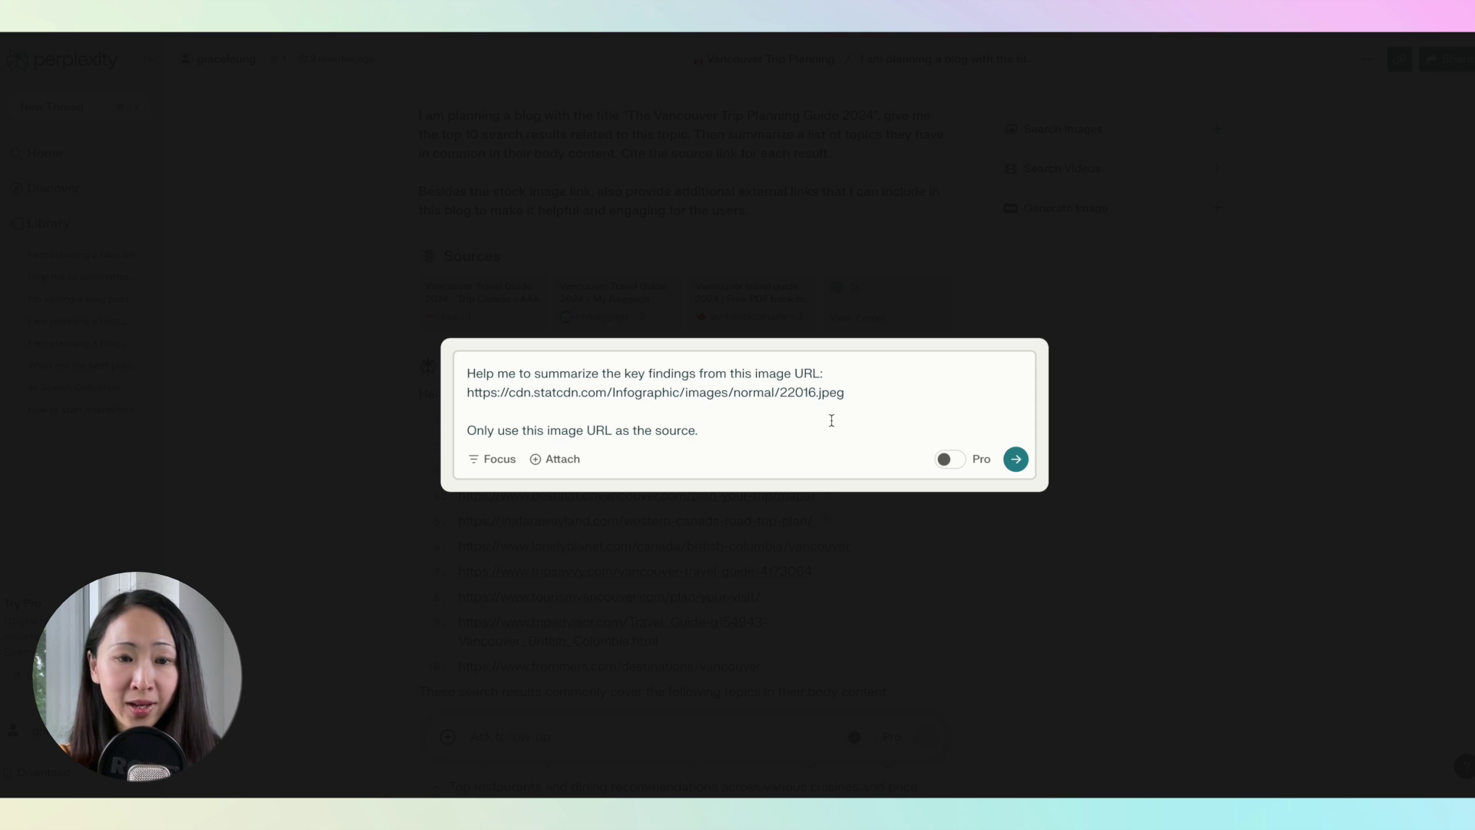
click(1016, 463)
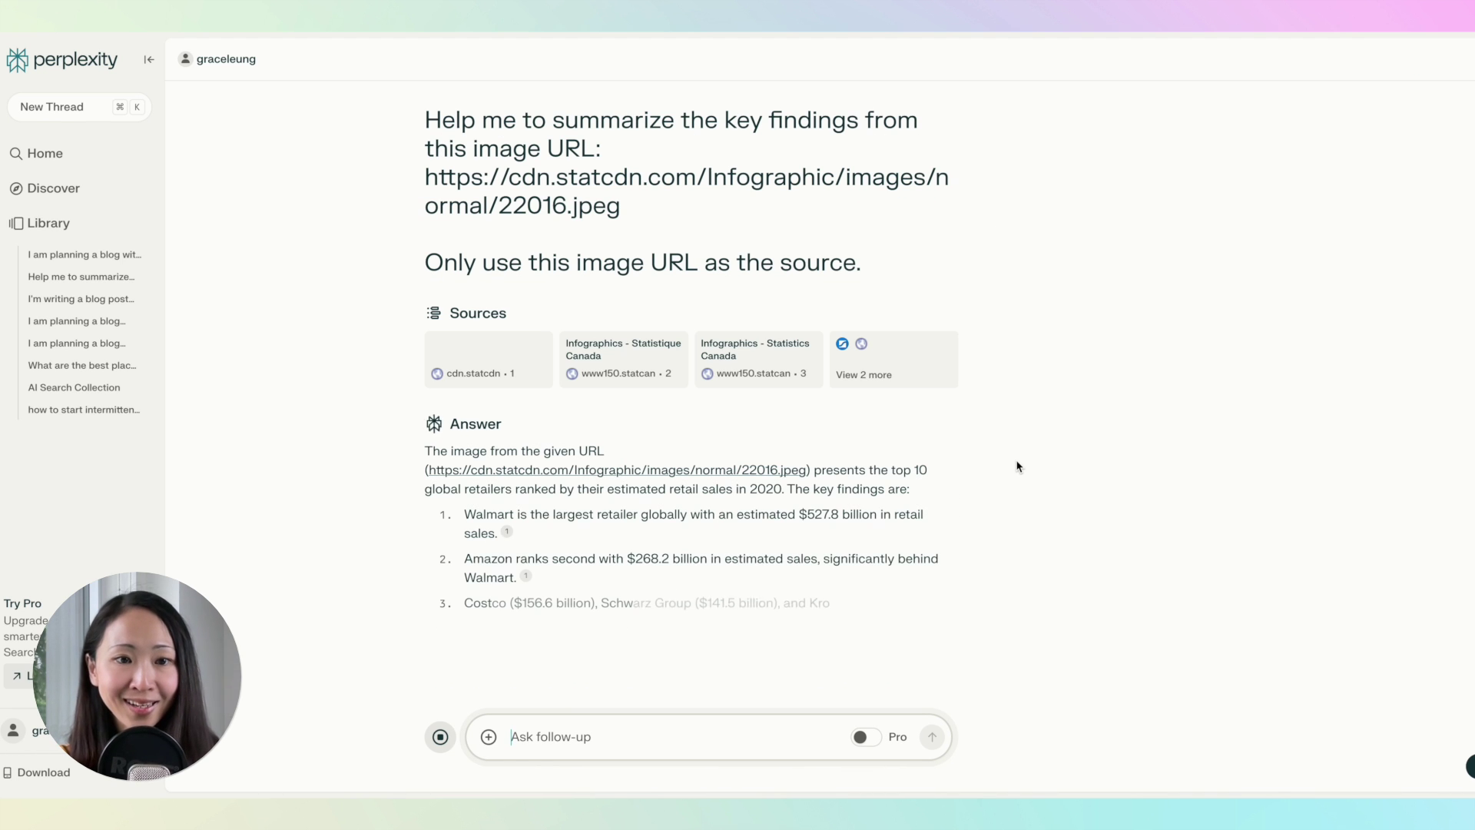
scroll(870, 493, down, 2)
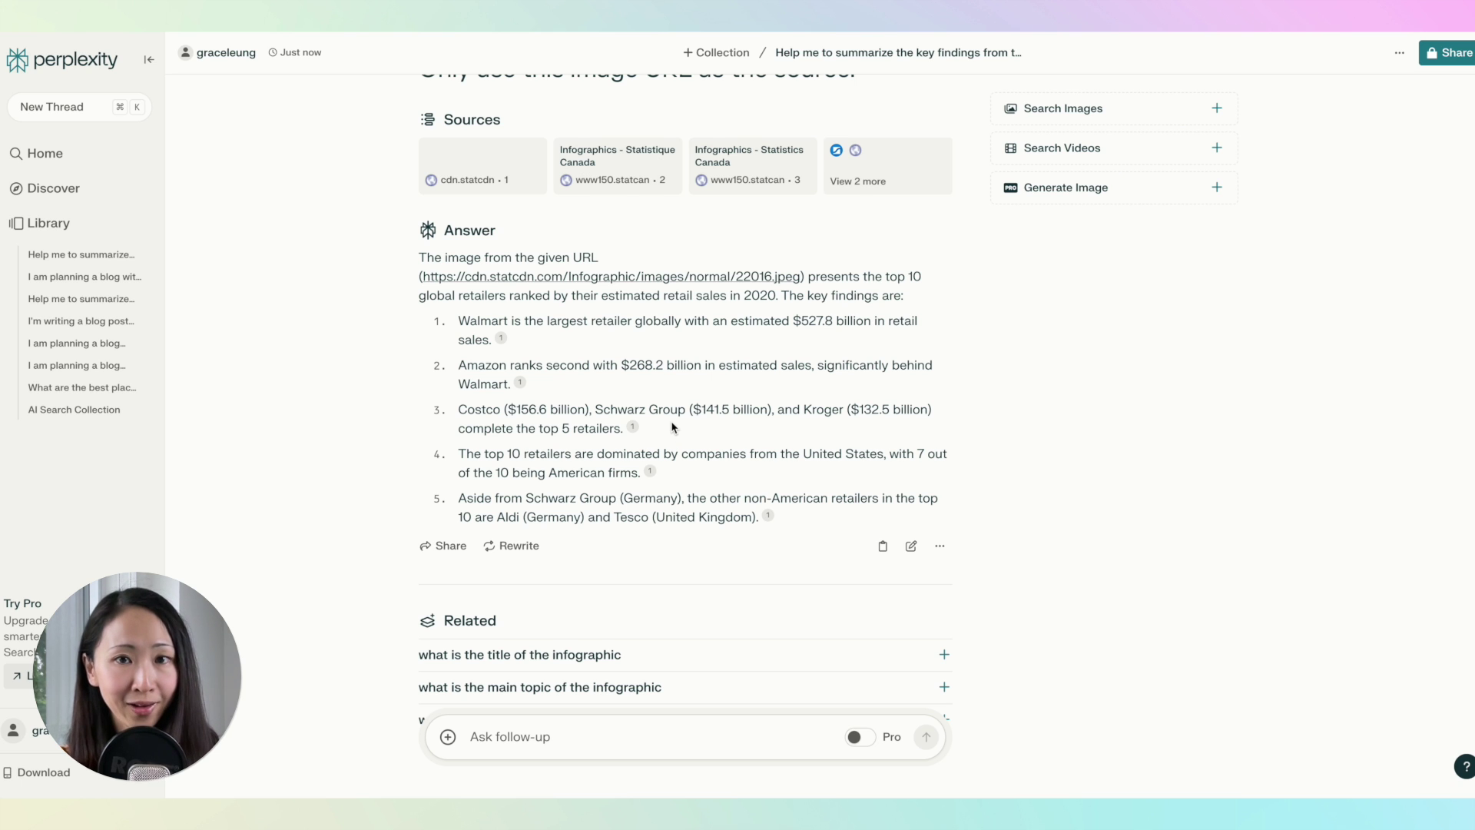
Ask a follow-up summarizing the key findings of Deloitte's us-consumer-business-retail-outlook-2024.pdf URL without other sources, and rewrite the answer with Pro Search.
scroll(672, 428, up, 1)
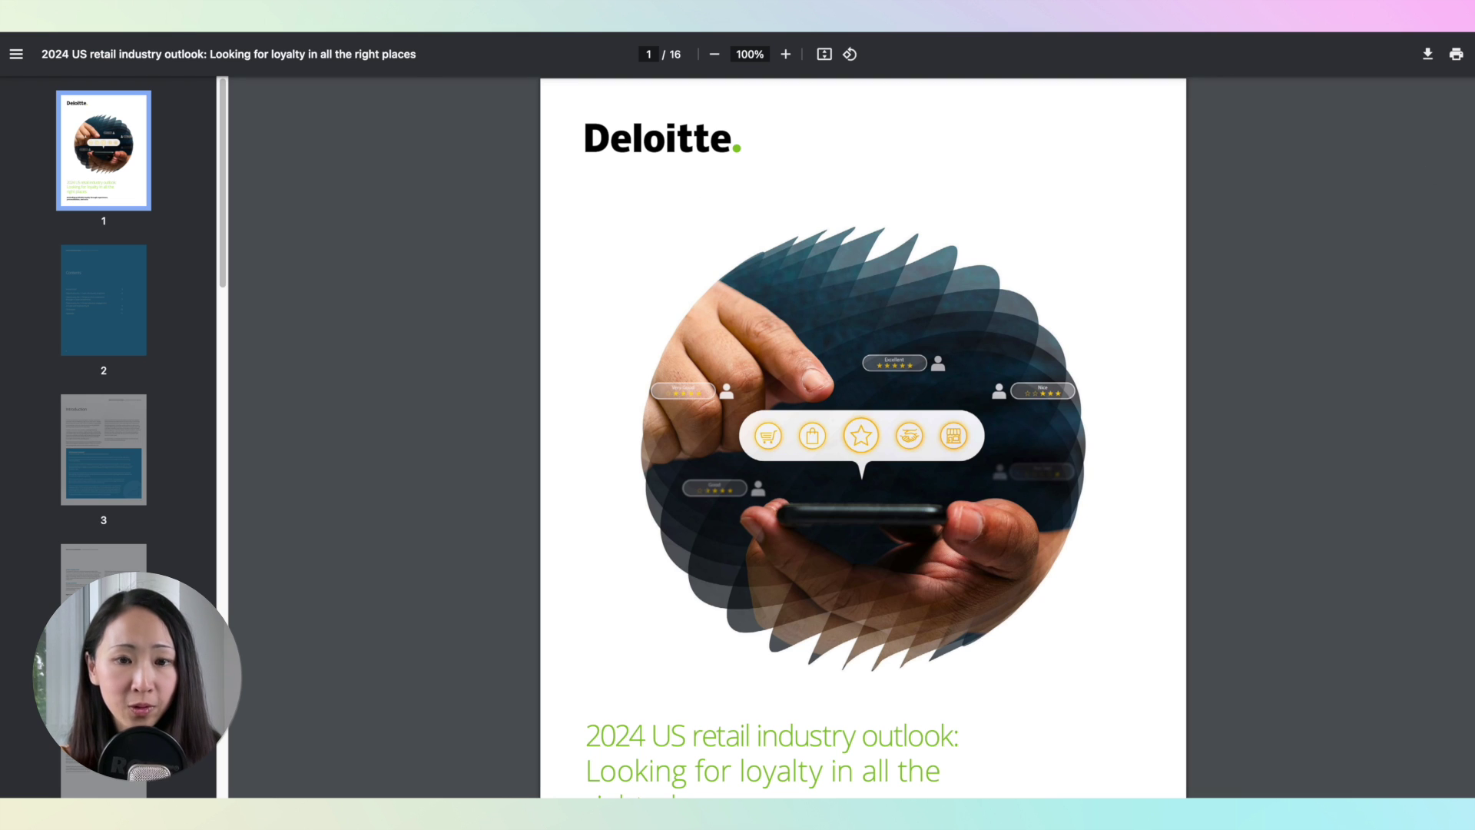
scroll(863, 438, down, 20)
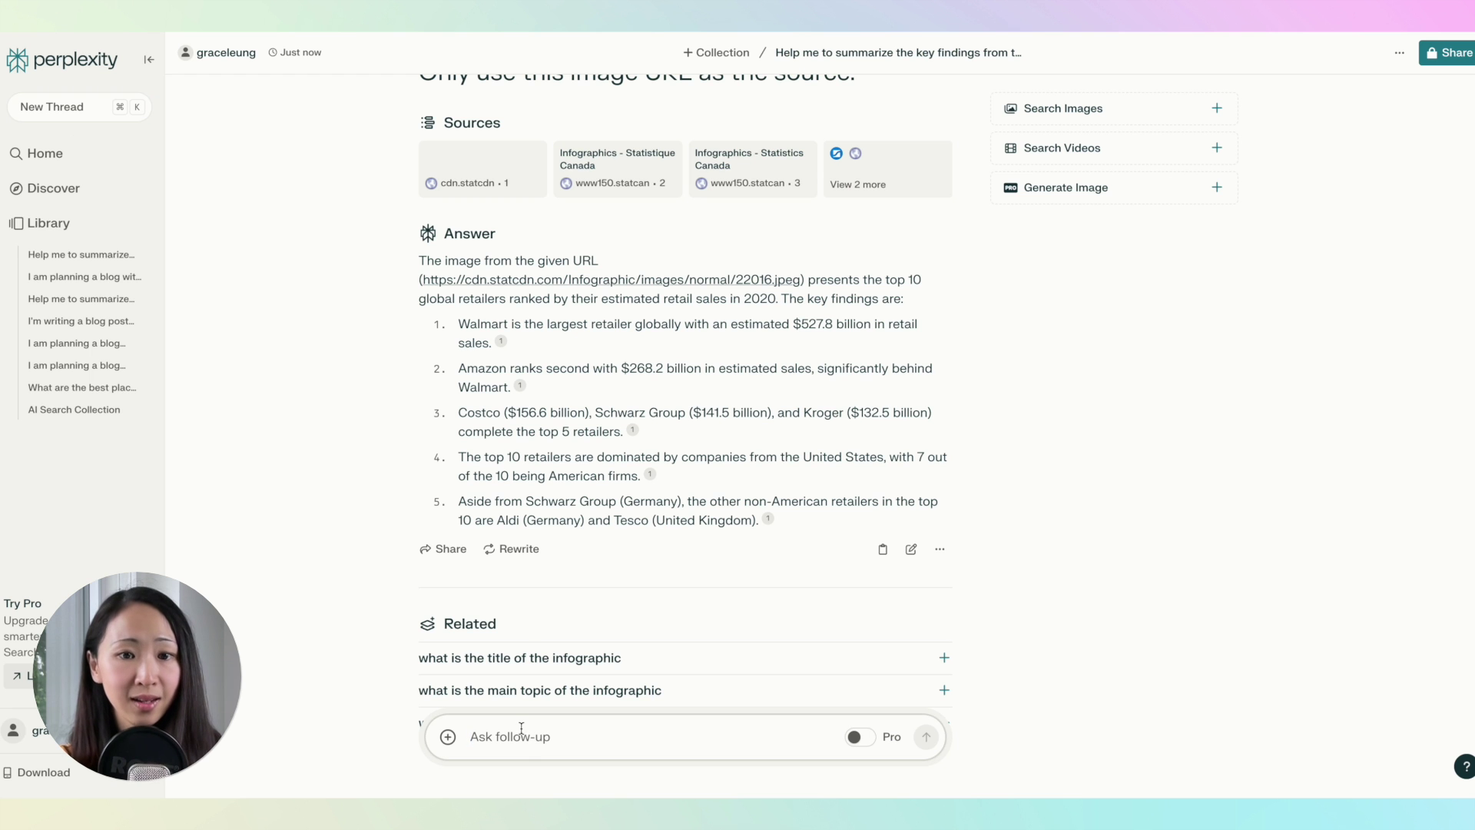
click(522, 730)
text(Help me to summarize the key findings from this pdf report URL:  https://www2.deloitte.com/content/dam/Deloitte/us/Documents/consumer-business/us-consumer-business-retail-outlook-2024.pdf  Do not include other sources.)
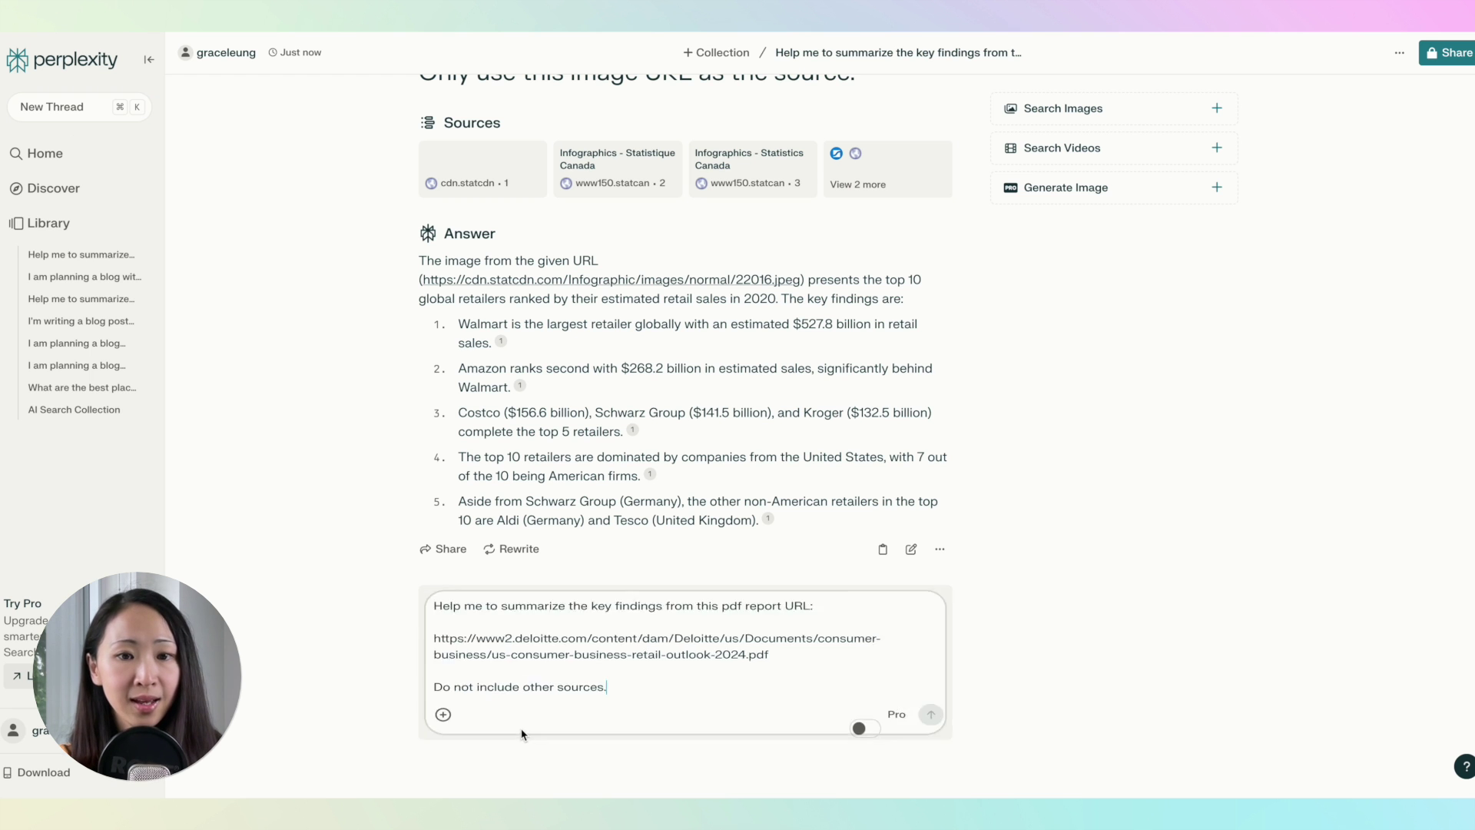
click(926, 738)
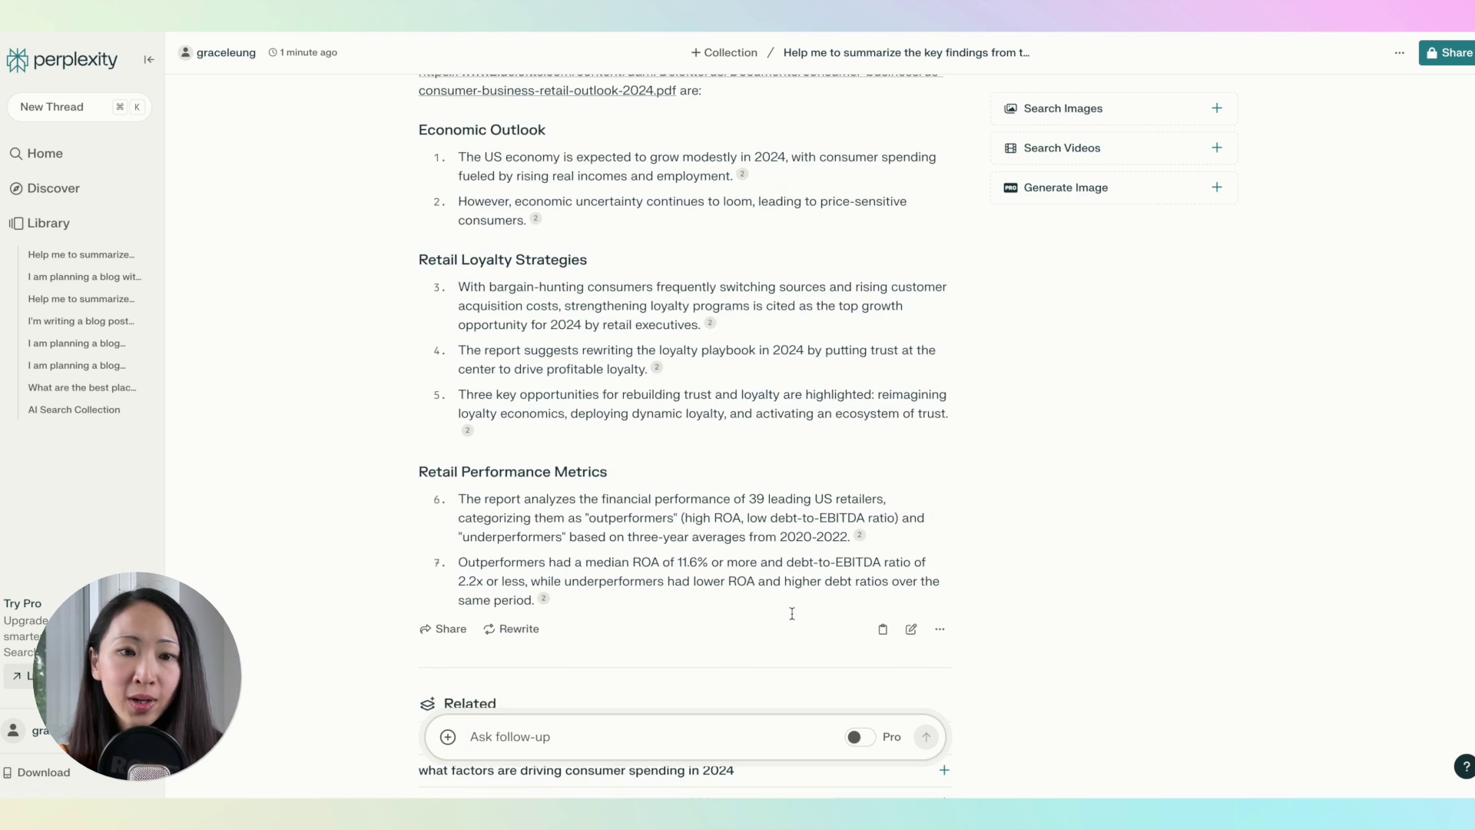
click(517, 690)
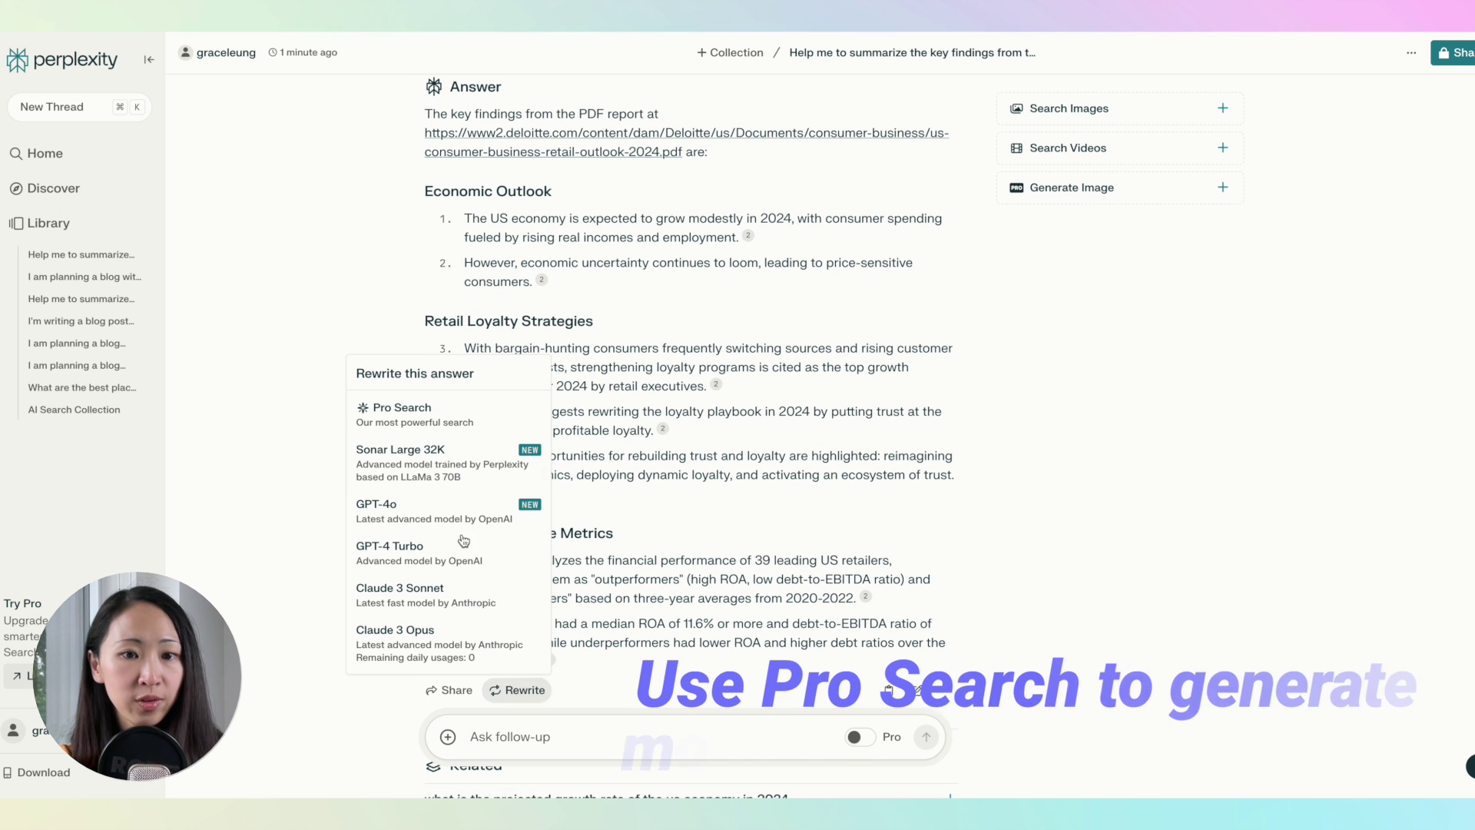
click(431, 423)
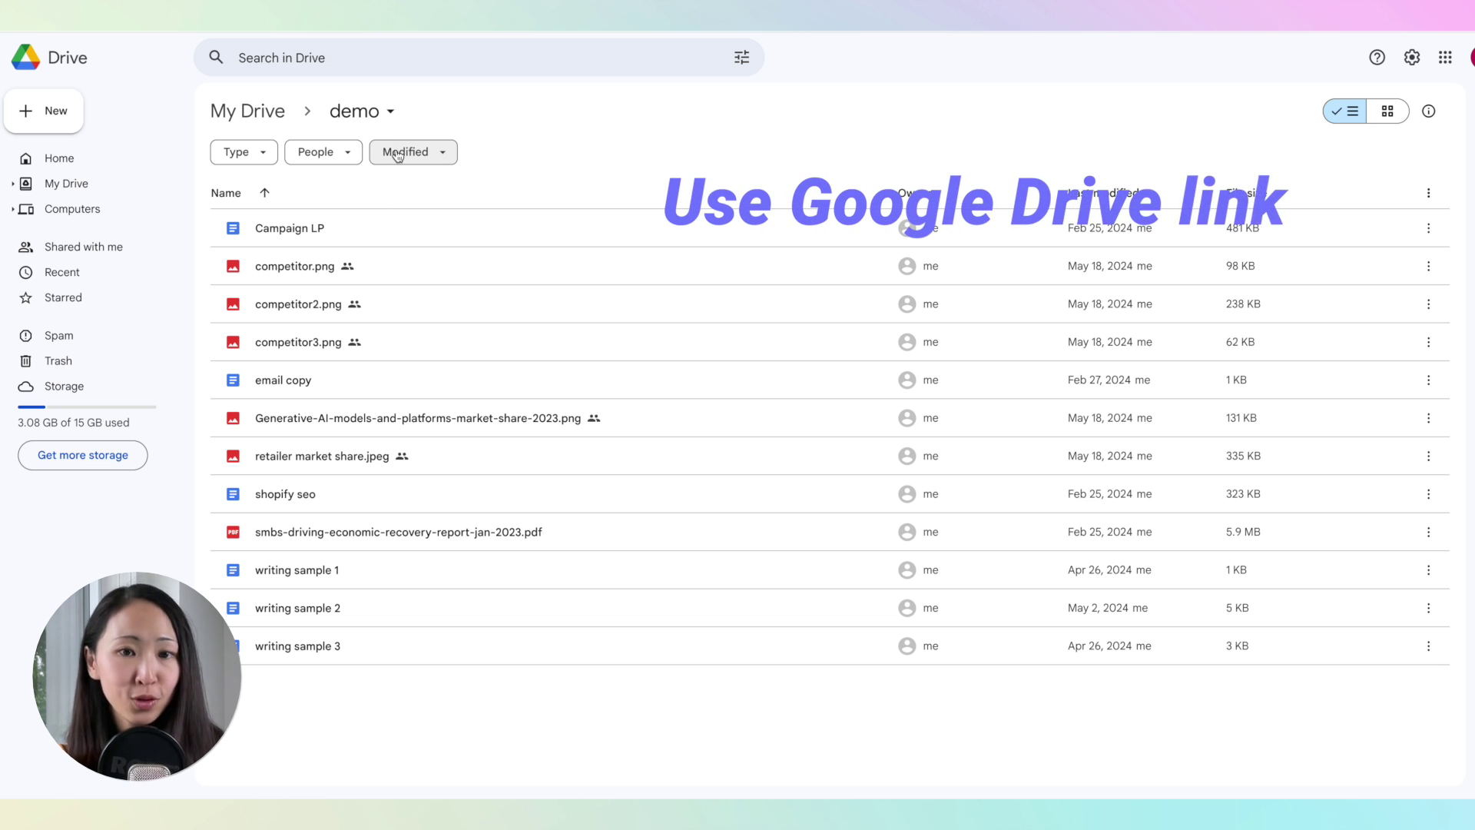
In Google Drive's demo folder, preview competitor.png and copy its share link with general access set to anyone with the link.
double_click(357, 269)
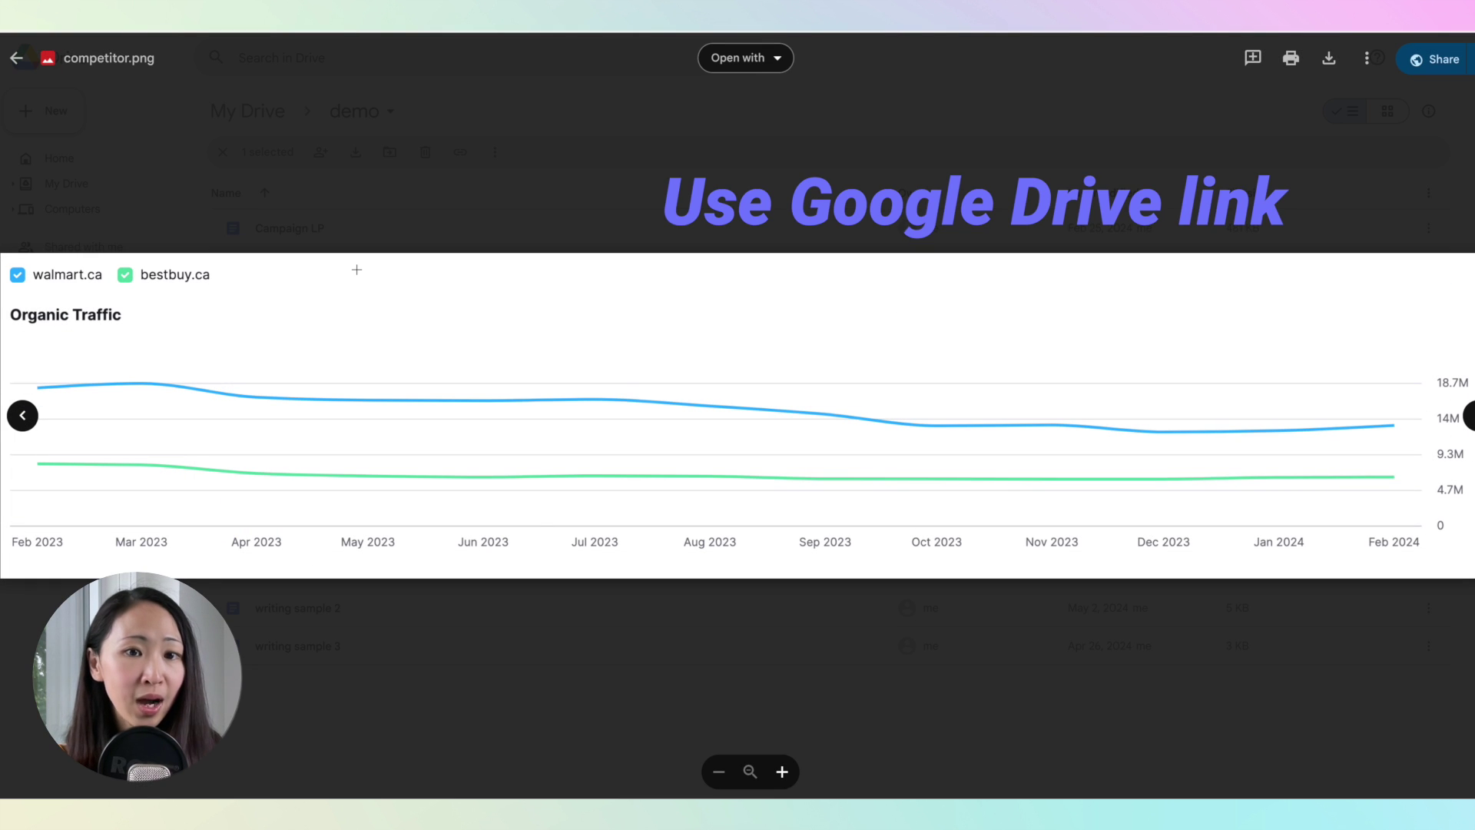
click(395, 164)
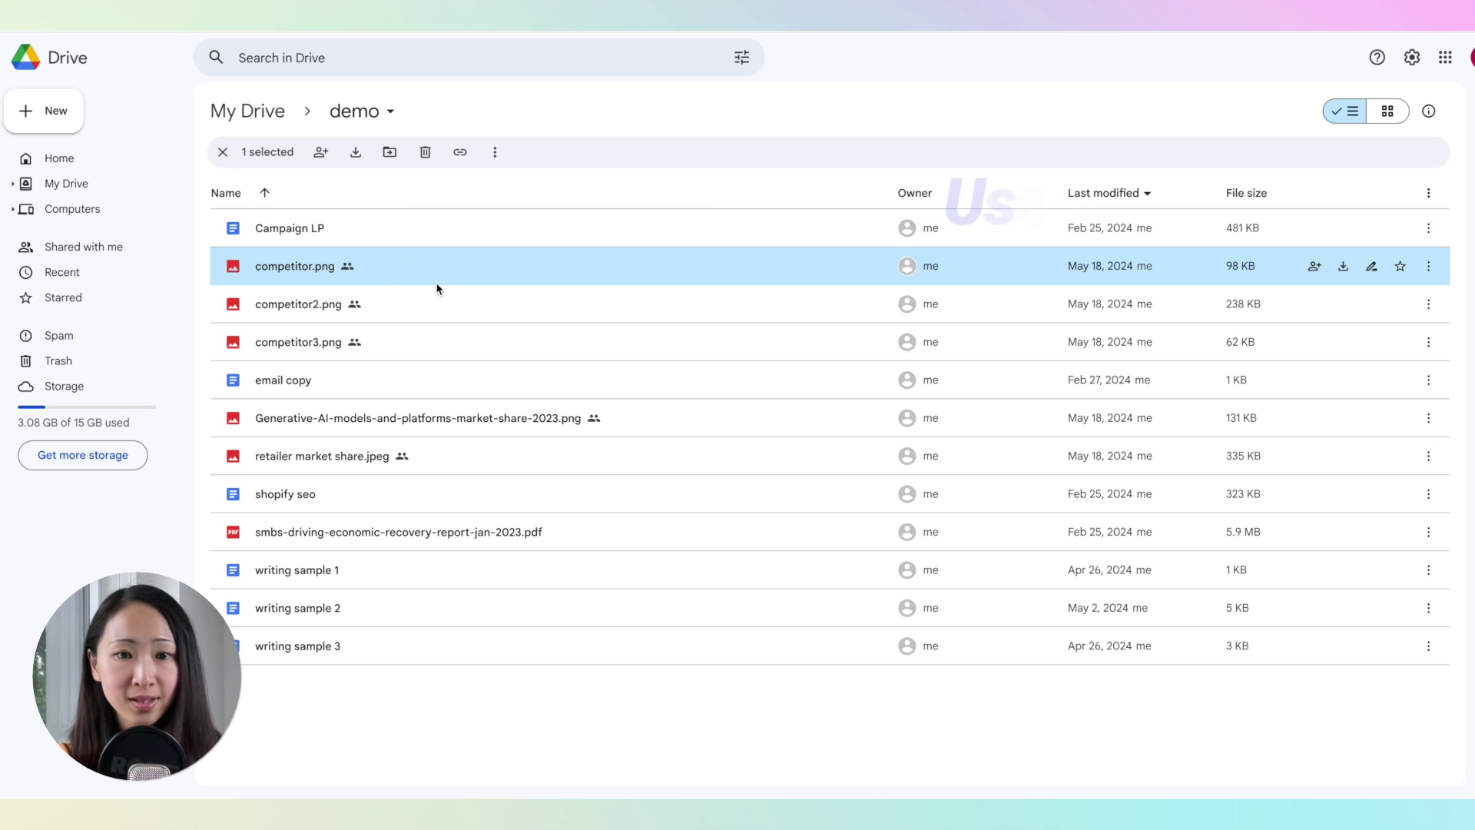
right_click(438, 288)
mouse_move(530, 428)
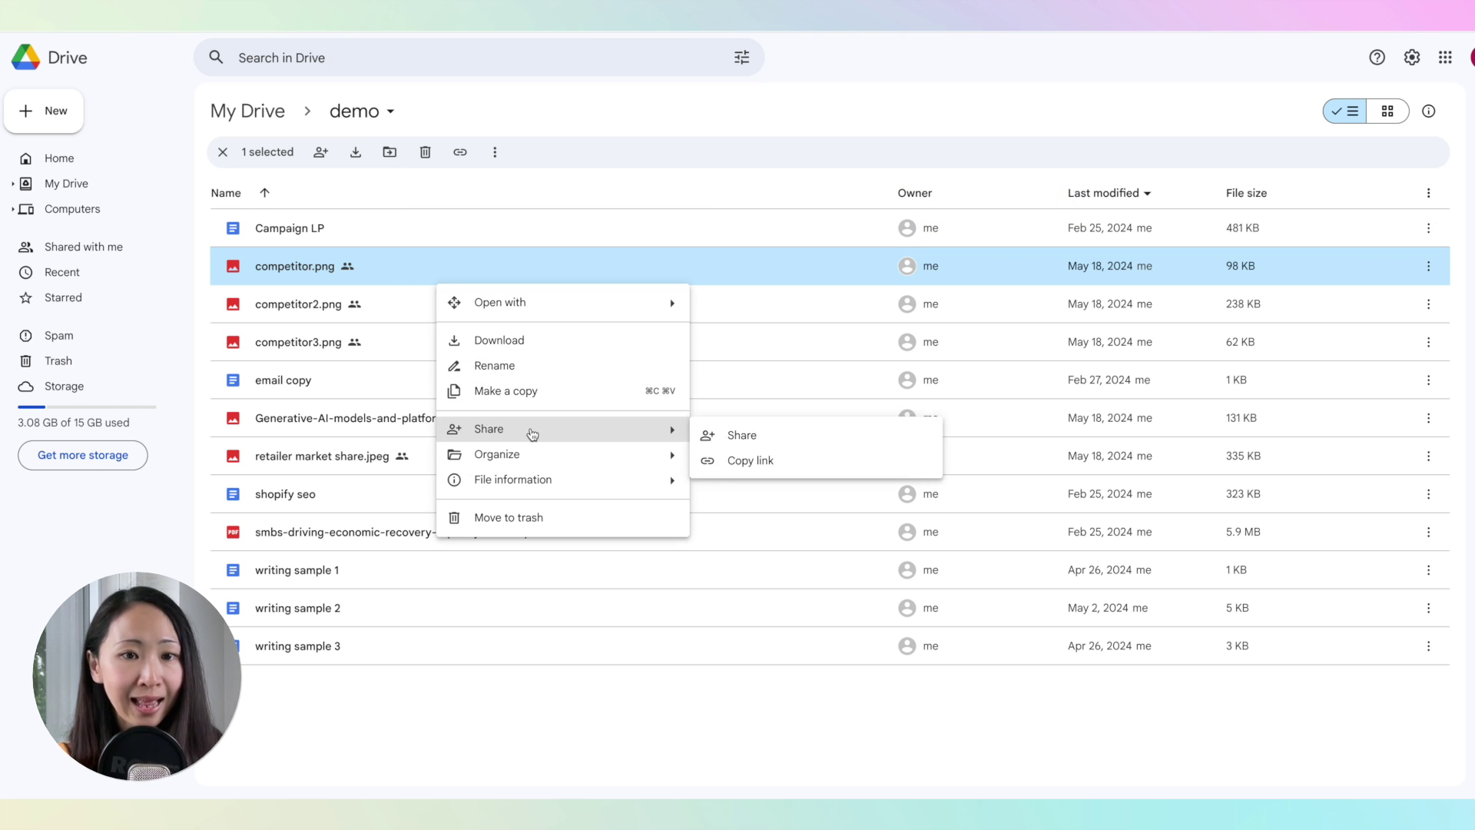
click(717, 431)
click(674, 457)
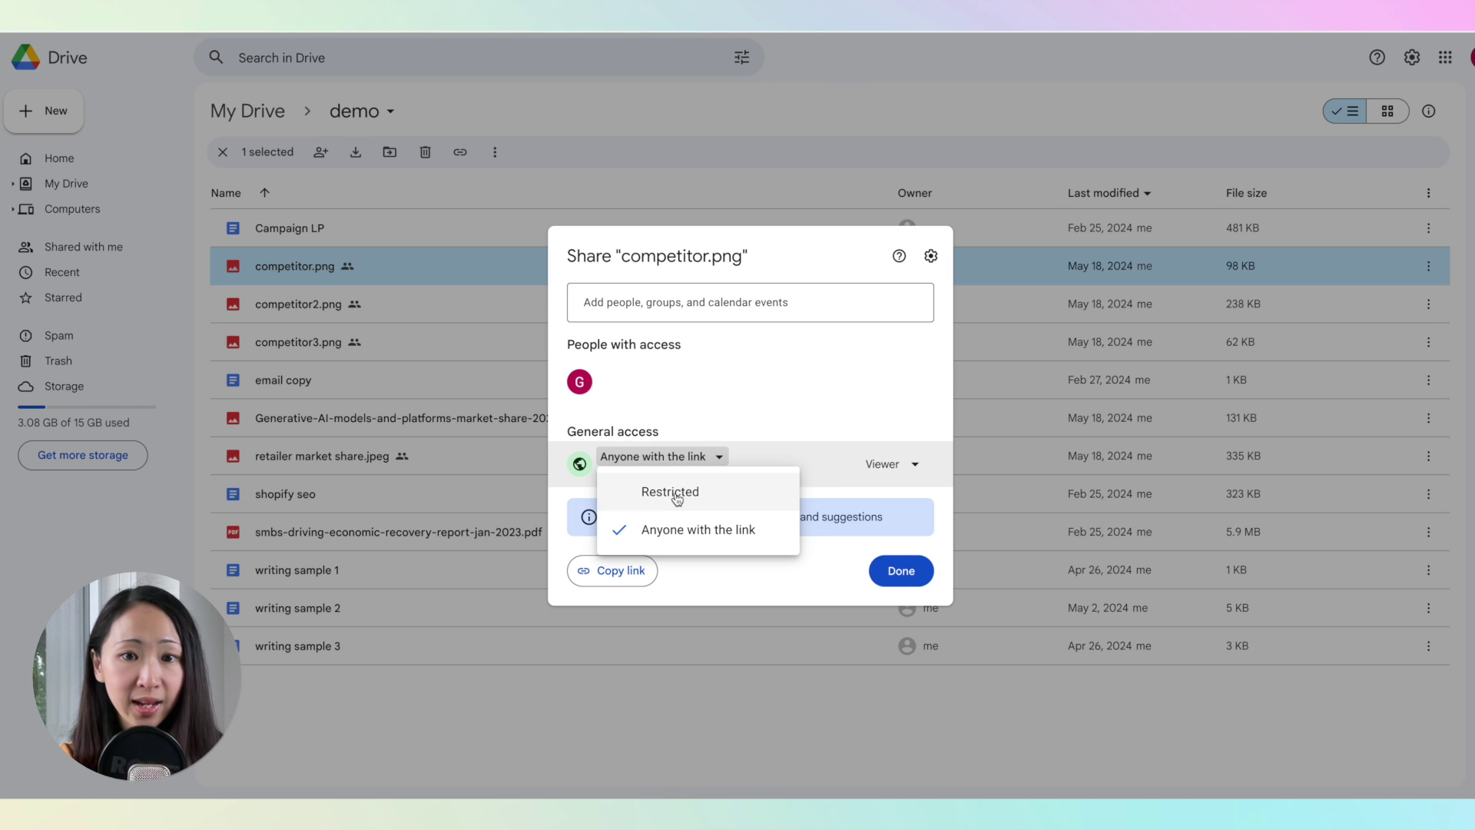
click(676, 530)
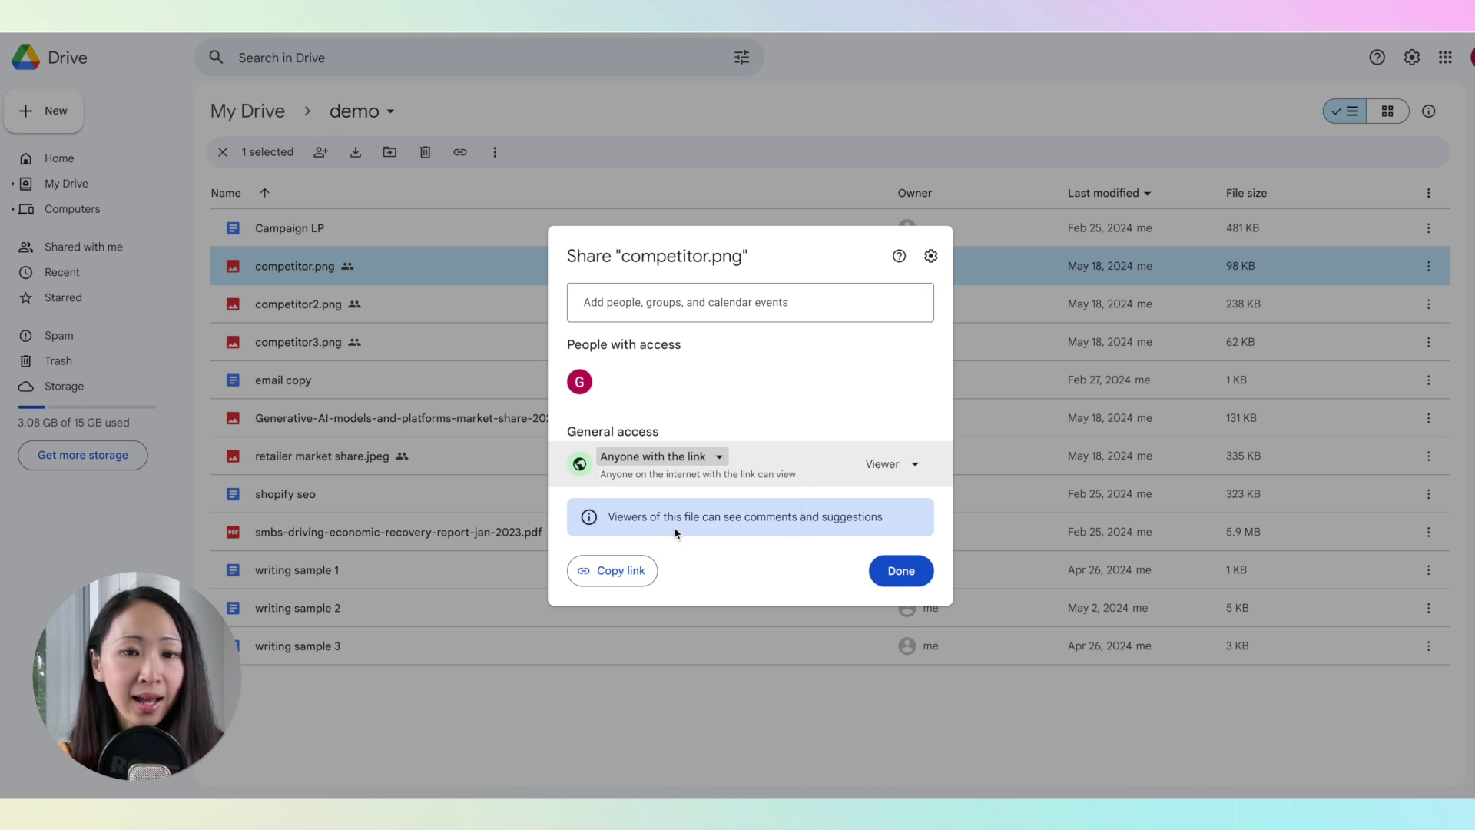
click(613, 574)
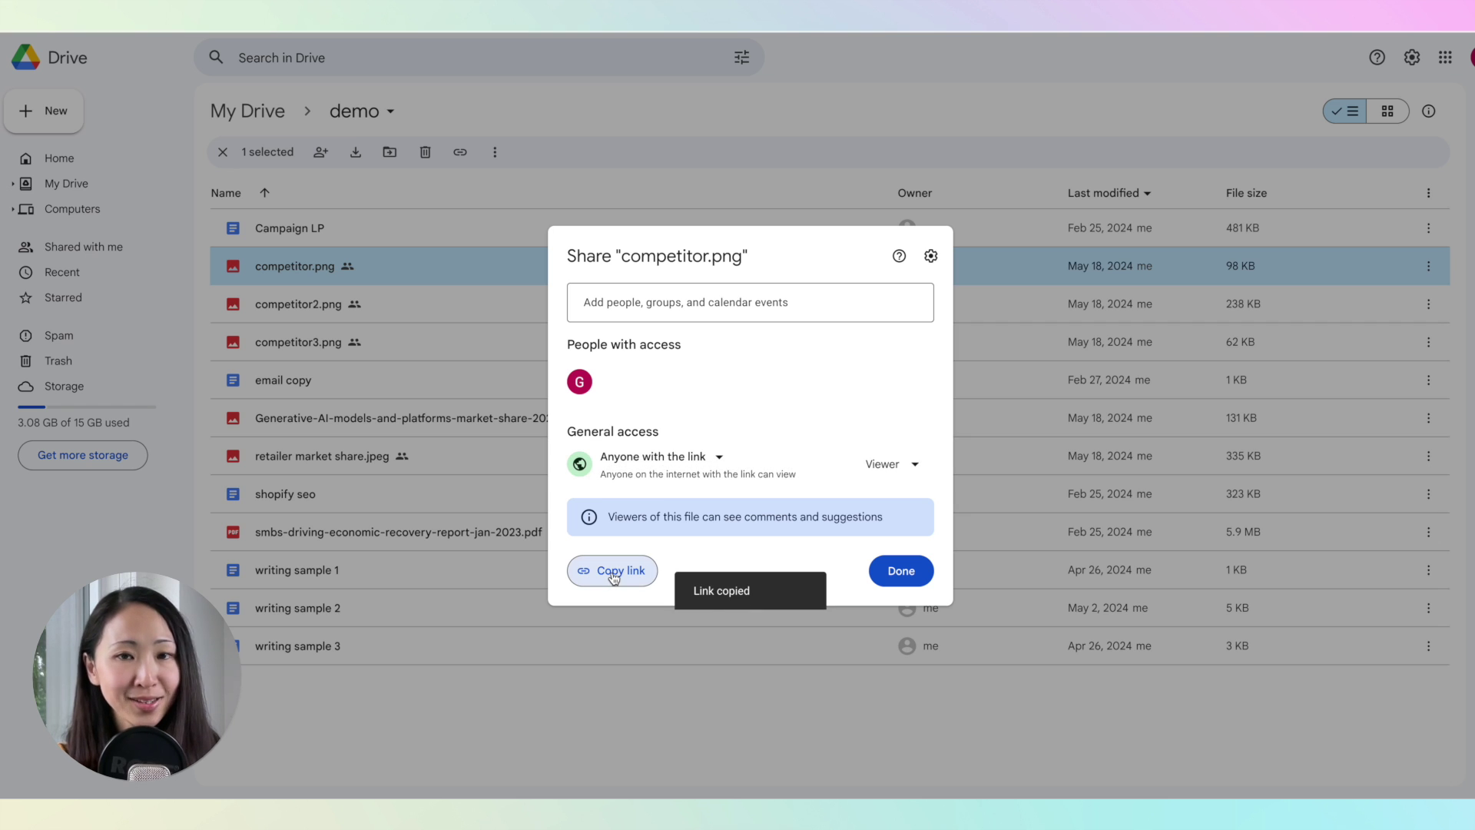
click(901, 570)
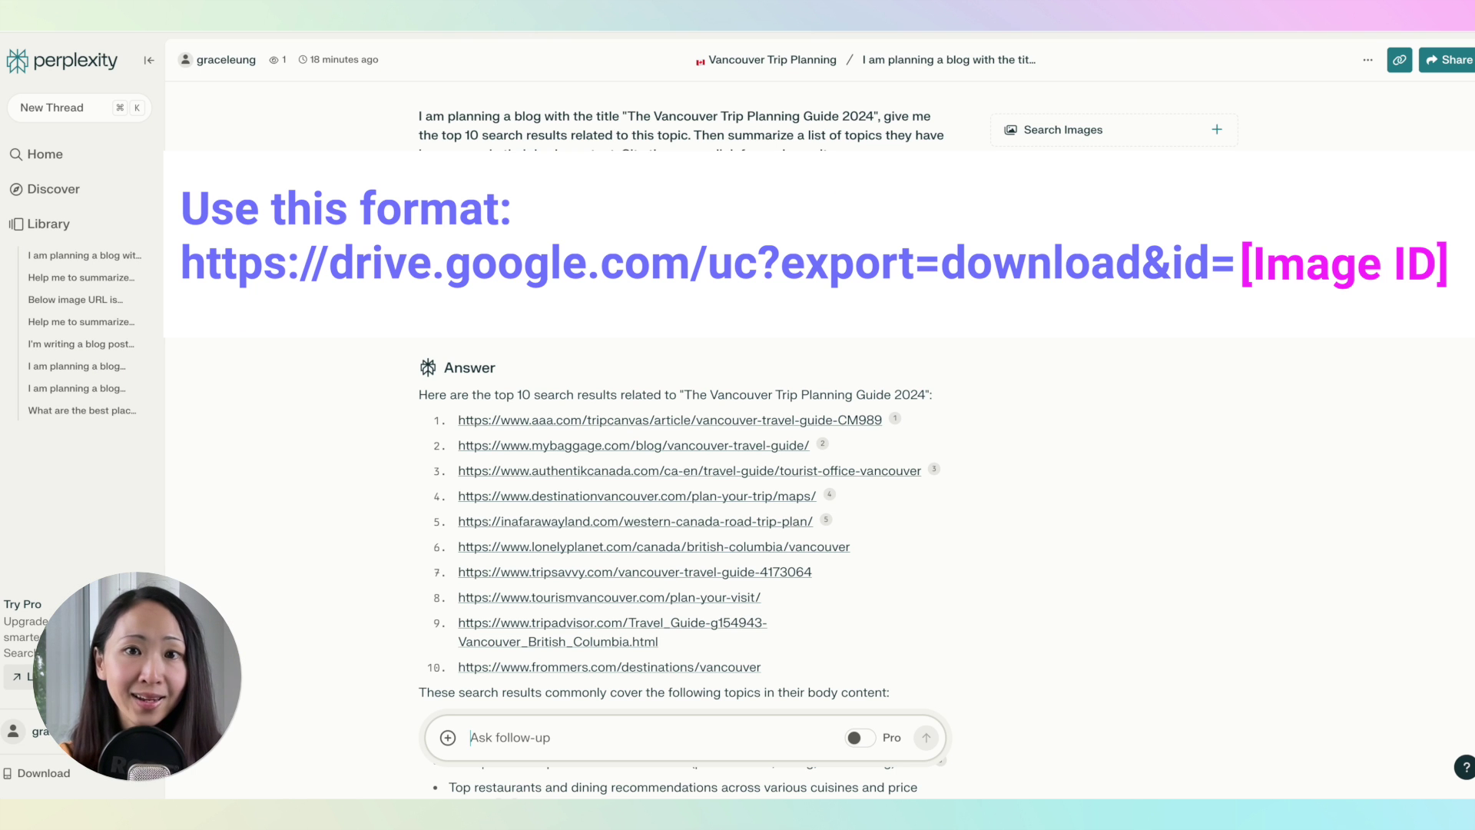
Switch to Perplexity and start a thread summarizing the Walmart.ca and Bestbuy.ca traffic image, using only its drive.google.com/uc?export=download link as the data source.
key(super+k)
key(super+v)
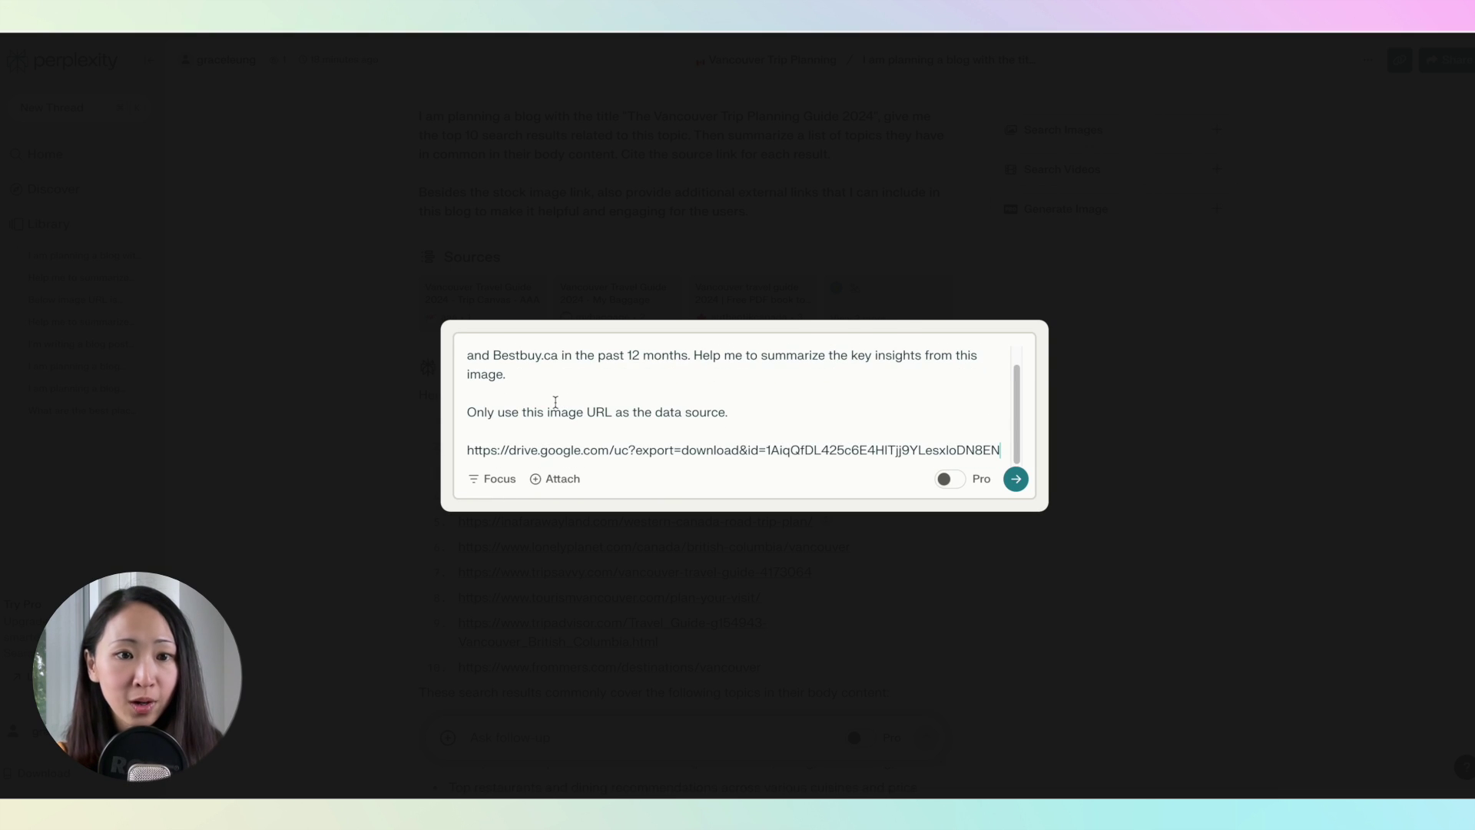
scroll(553, 406, up, 1)
key(Delete)
key(End)
key(Delete)
click(1015, 461)
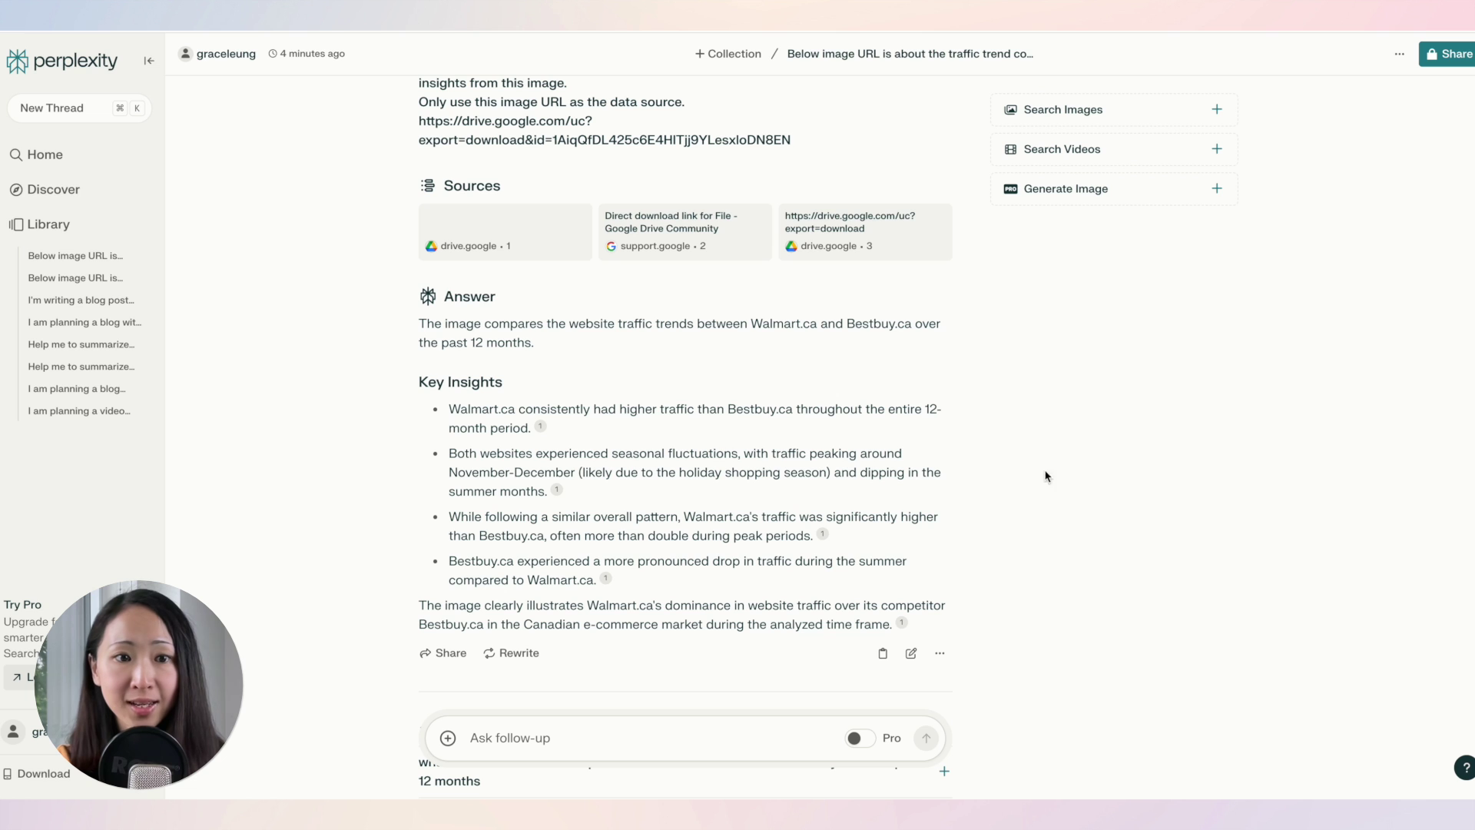
Start a thread with YouTube focus asking for videos on meditation for beginners, listing each video's title and bullet-point insights.
click(70, 107)
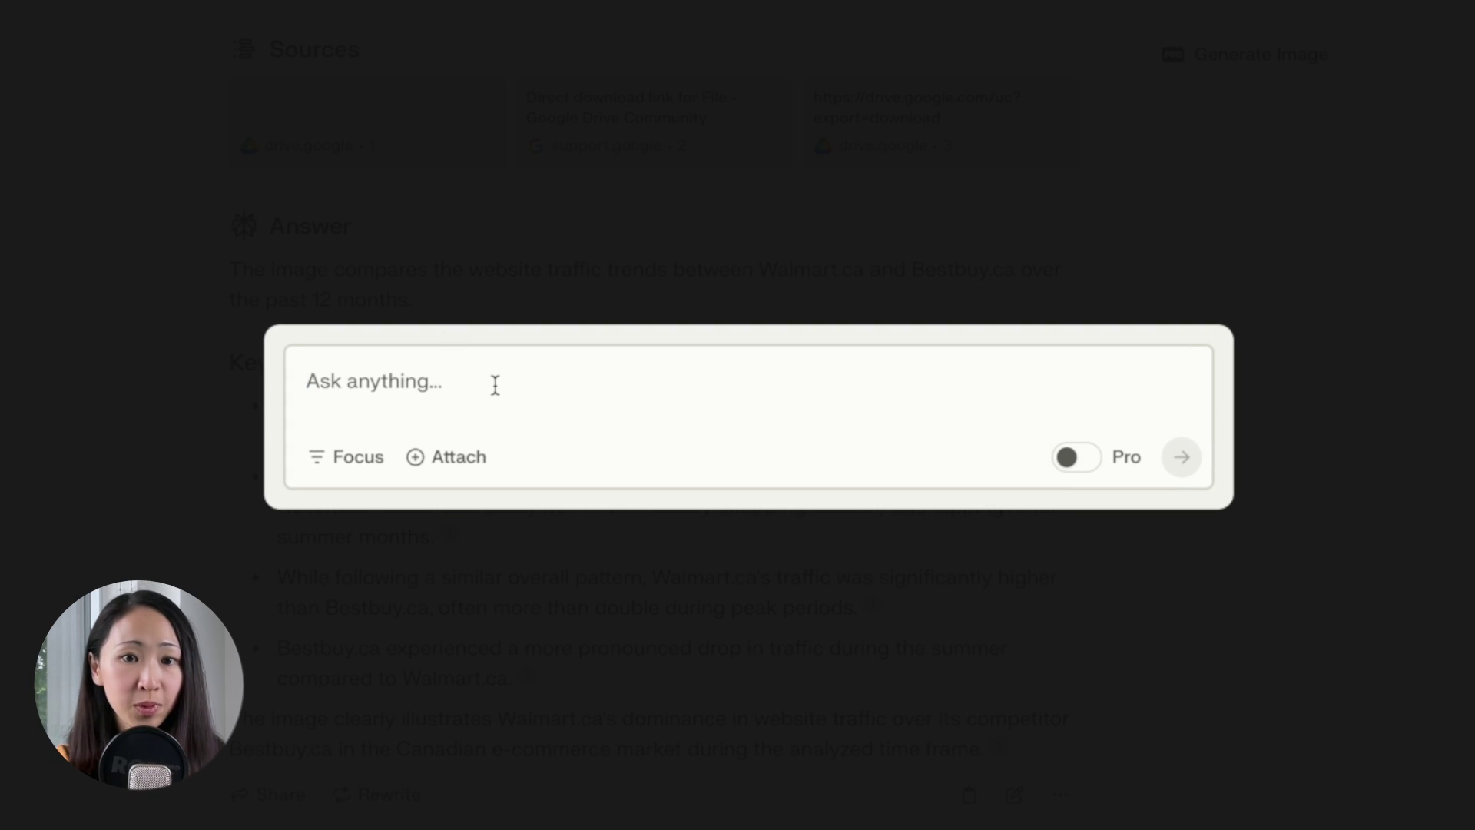
key(ctrl+v)
click(361, 475)
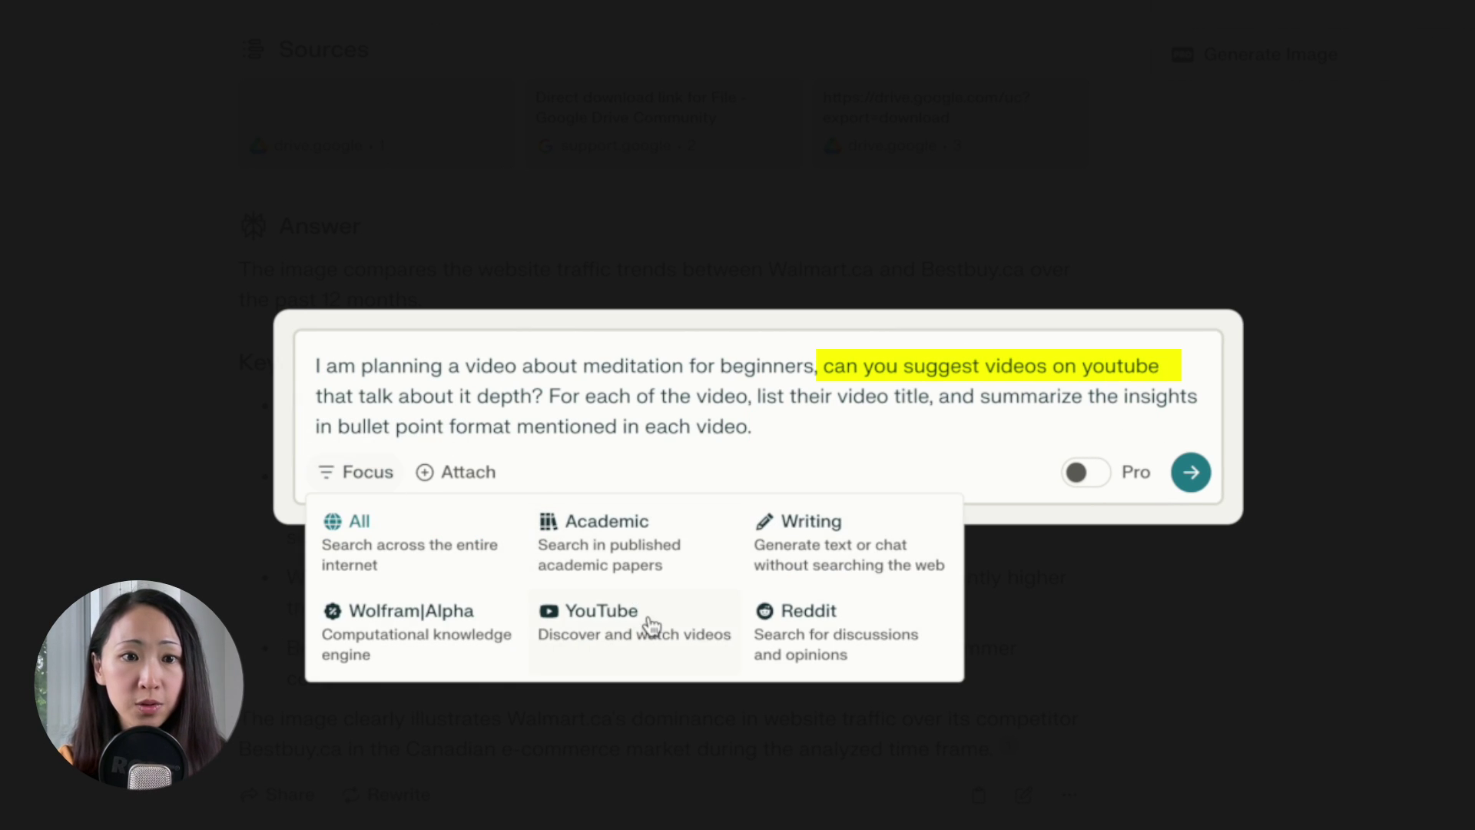
click(648, 619)
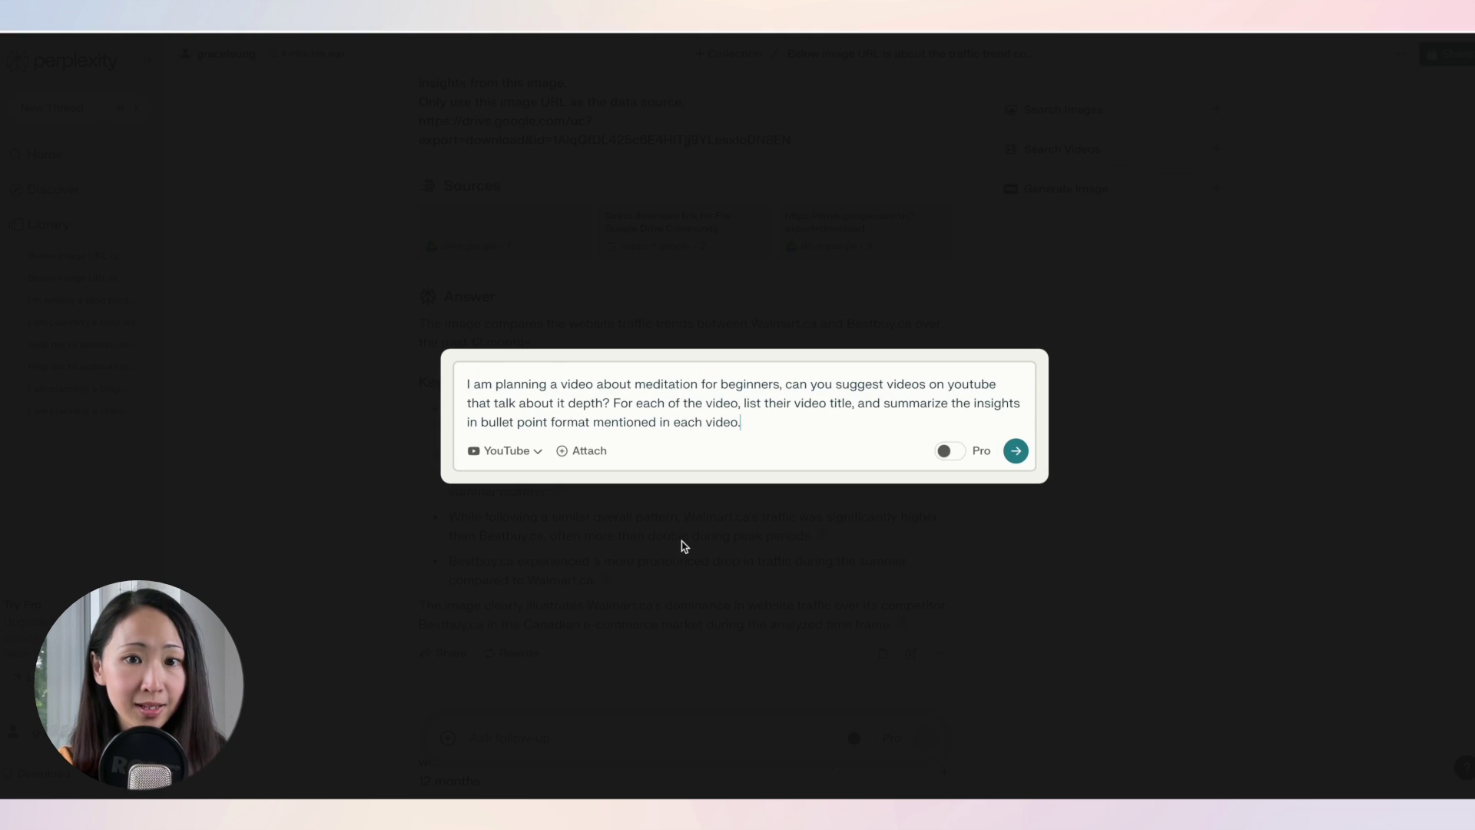
click(1016, 450)
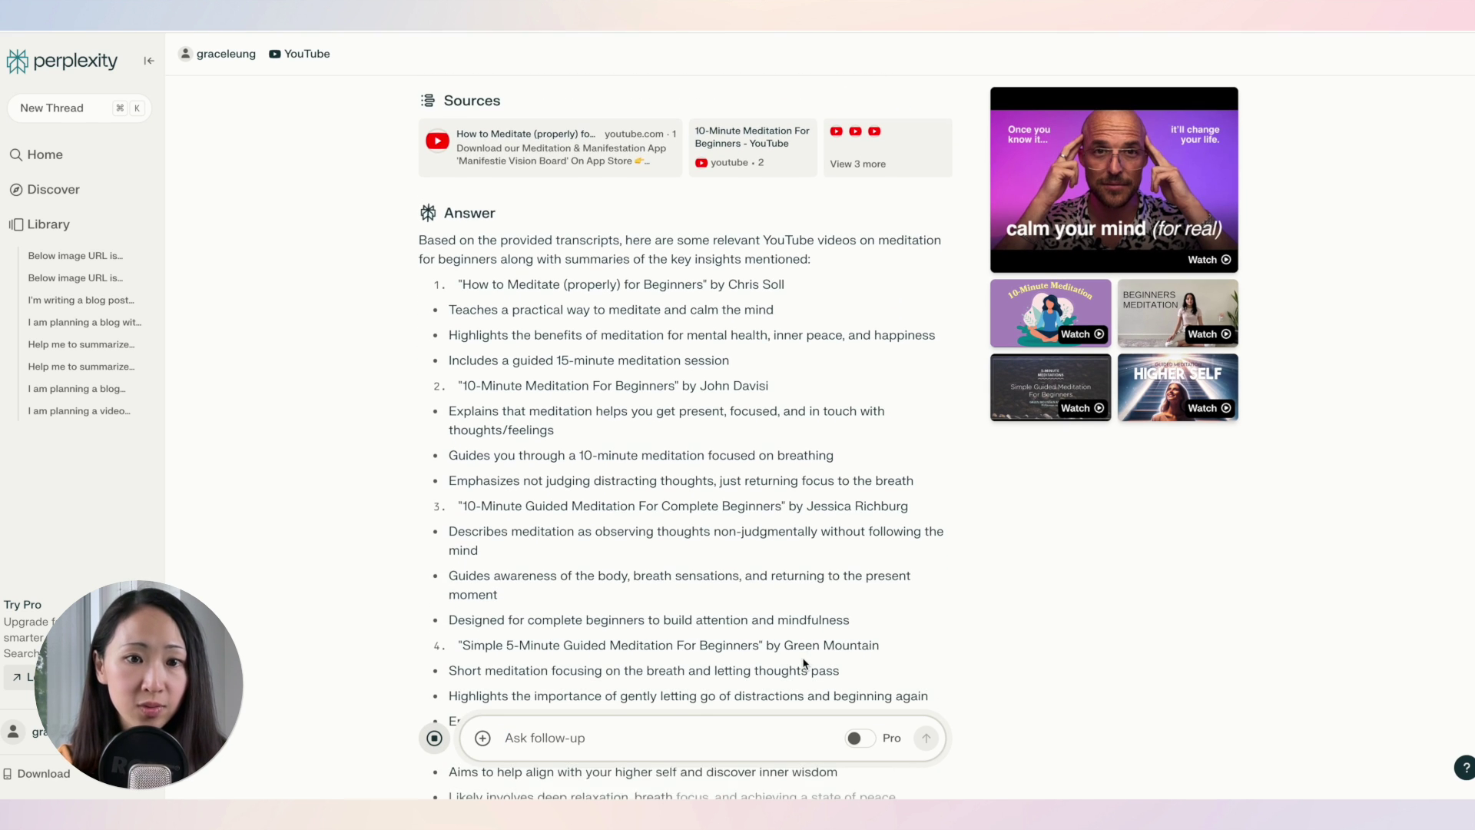
Play the suggested "10-Minute Meditation For Beginners" video, close it, and examine the video titles and insight summaries in the answer.
click(1063, 304)
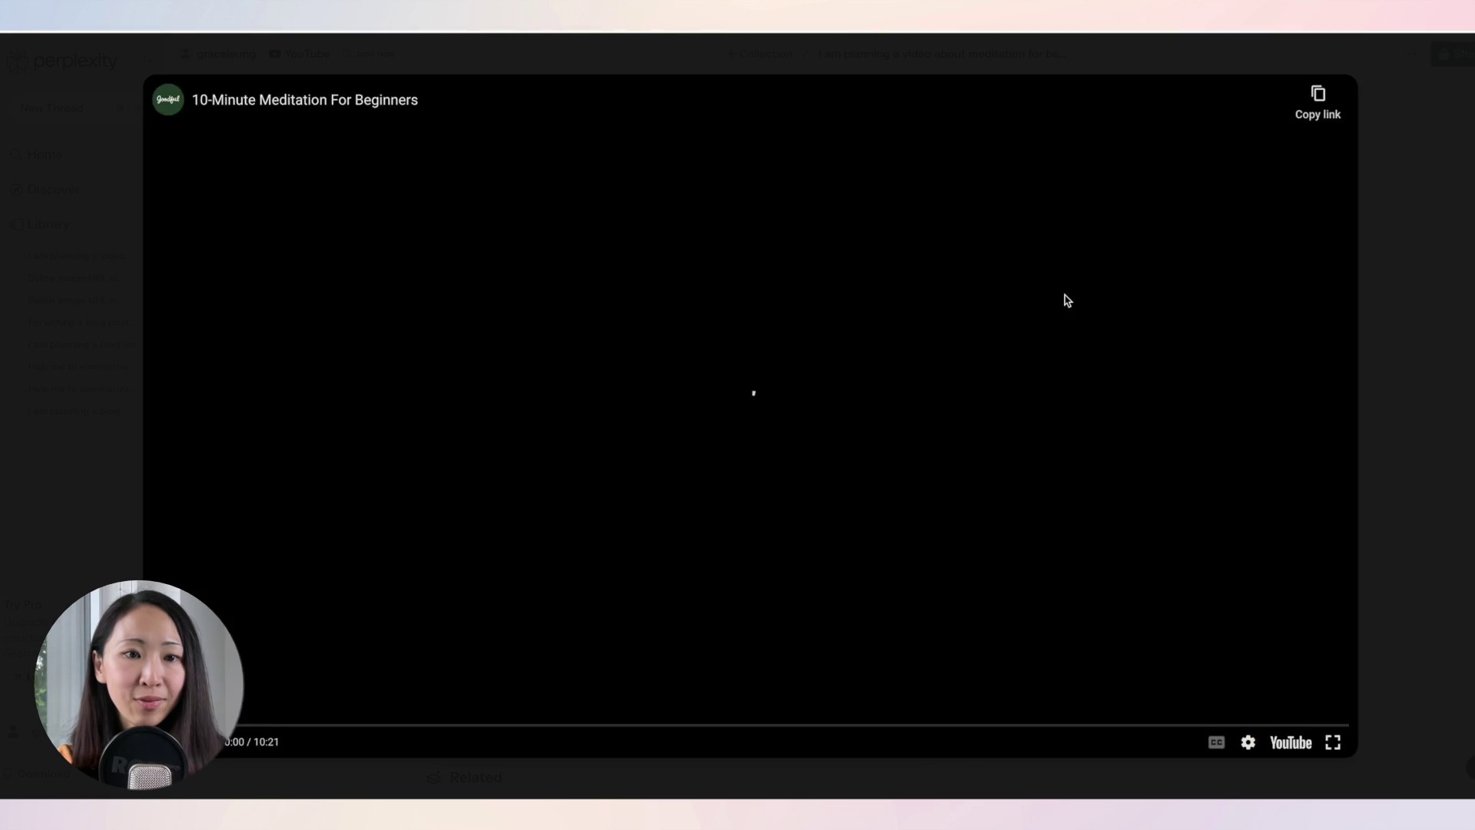
click(1283, 751)
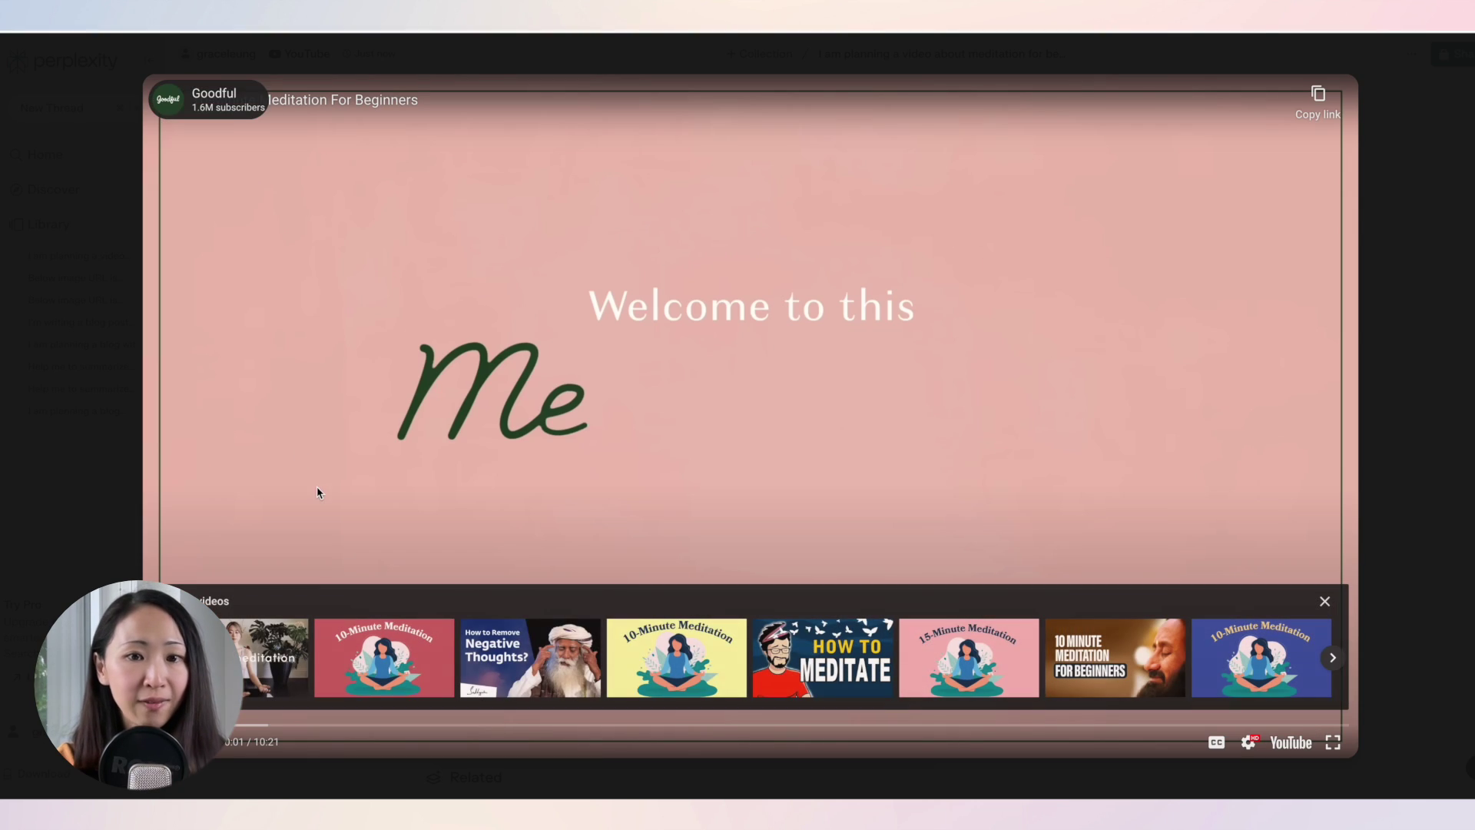
click(82, 557)
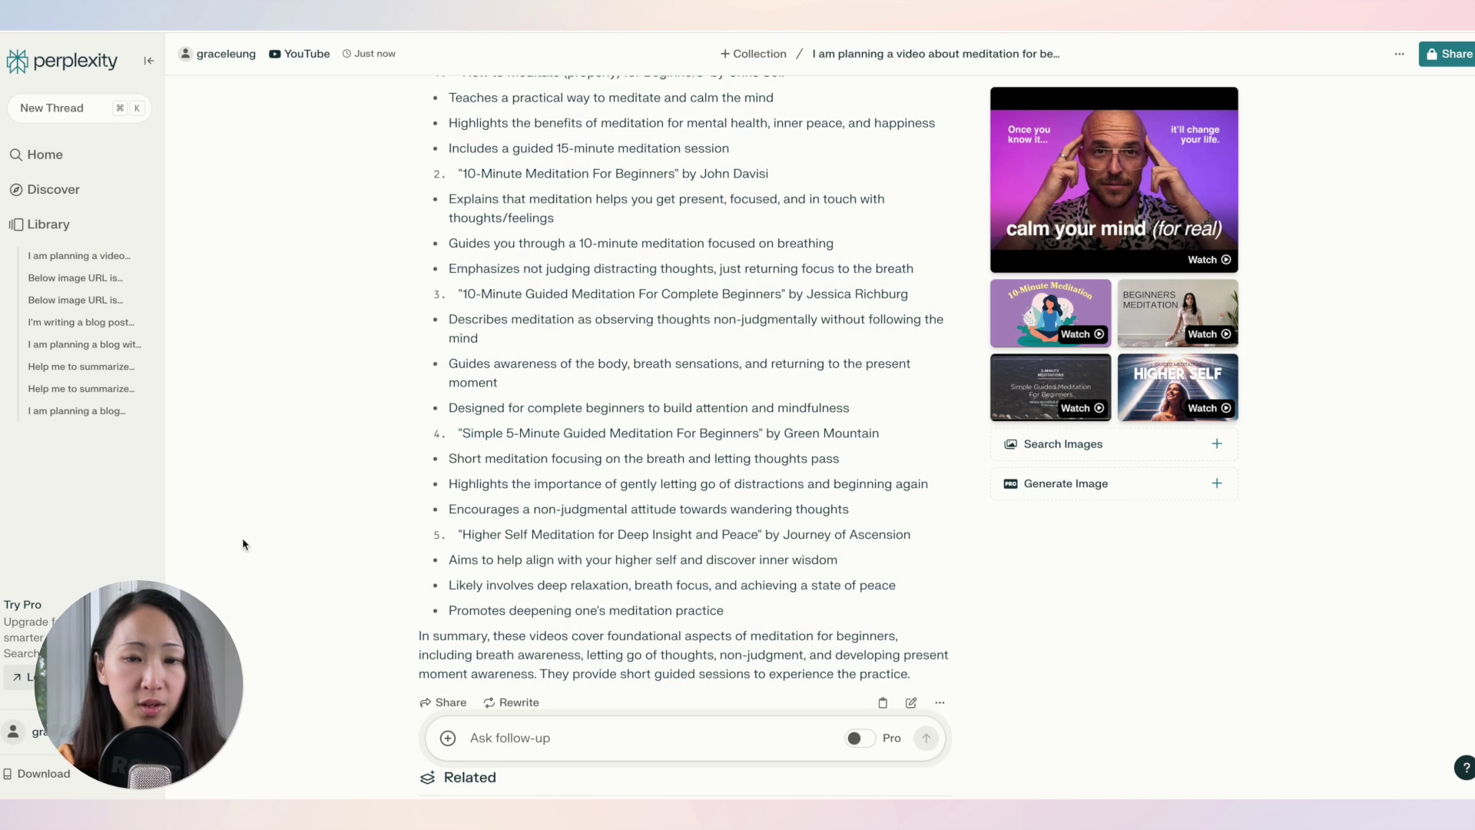
scroll(584, 526, up, 3)
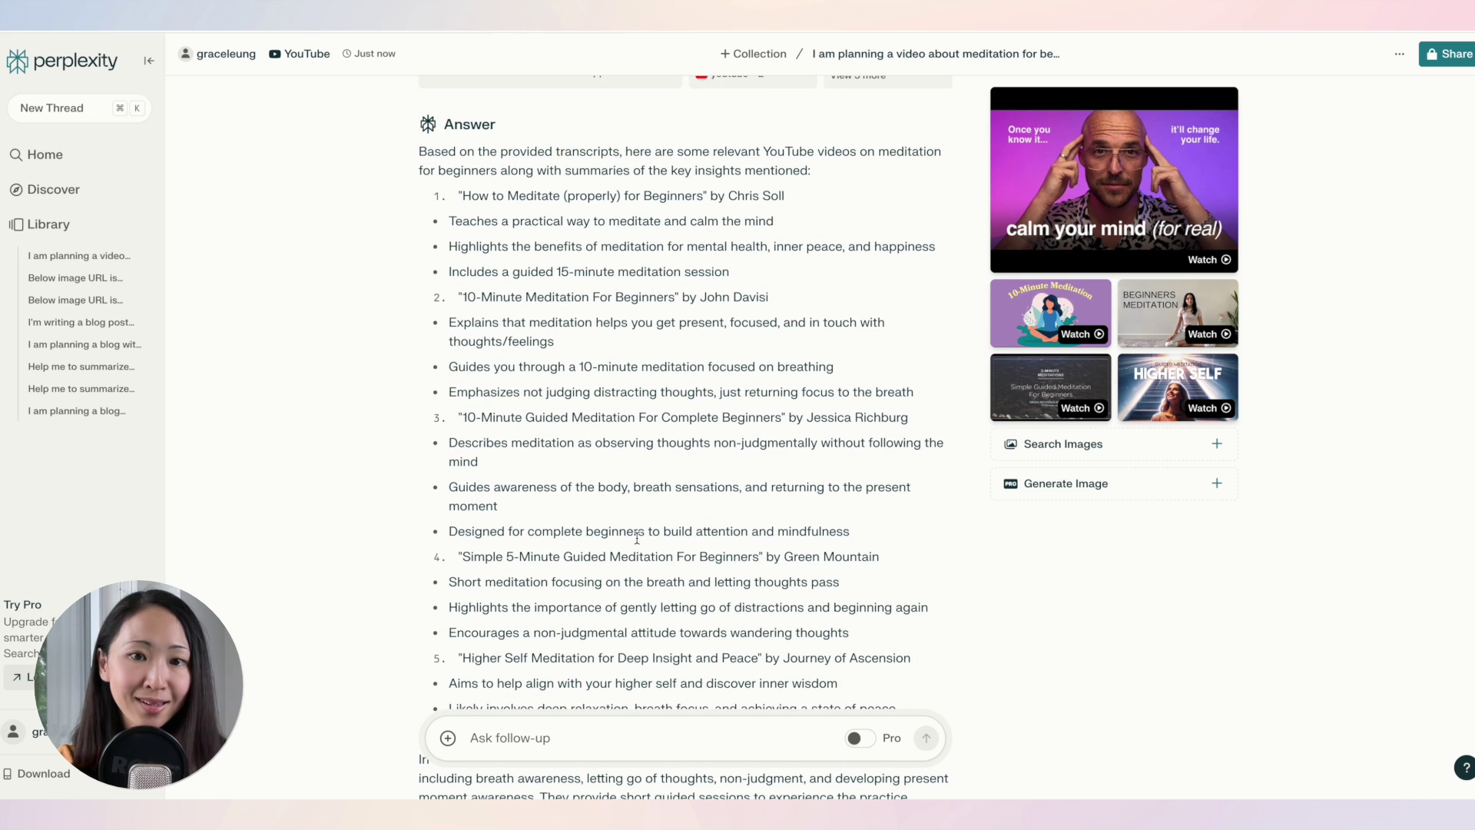
drag(458, 297, 770, 298)
drag(459, 417, 932, 425)
click(932, 425)
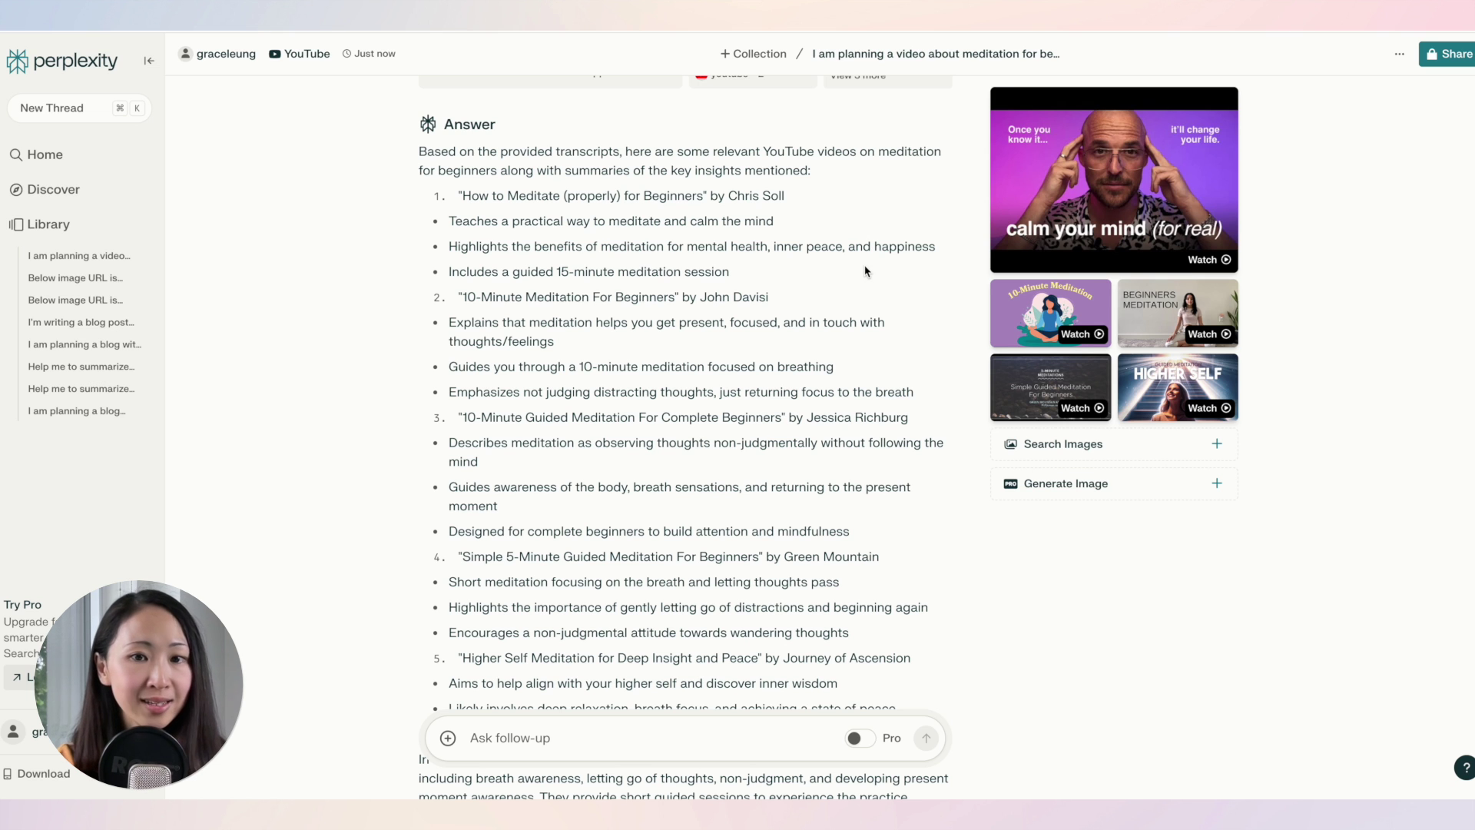
scroll(795, 482, down, 2)
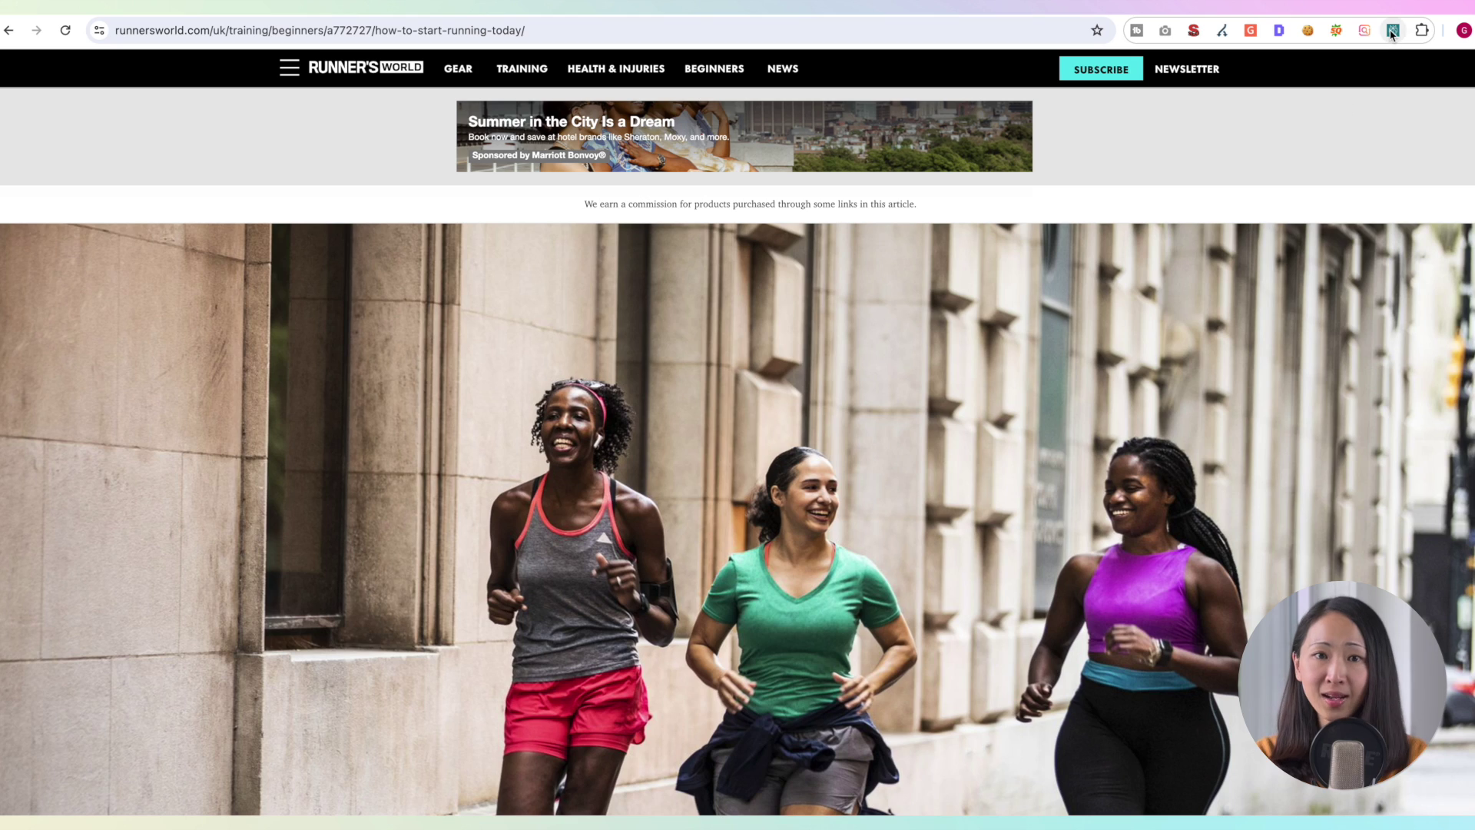
Summarize the Runner's World how-to-start-running article with the Perplexity browser extension and read through the summary.
click(1392, 31)
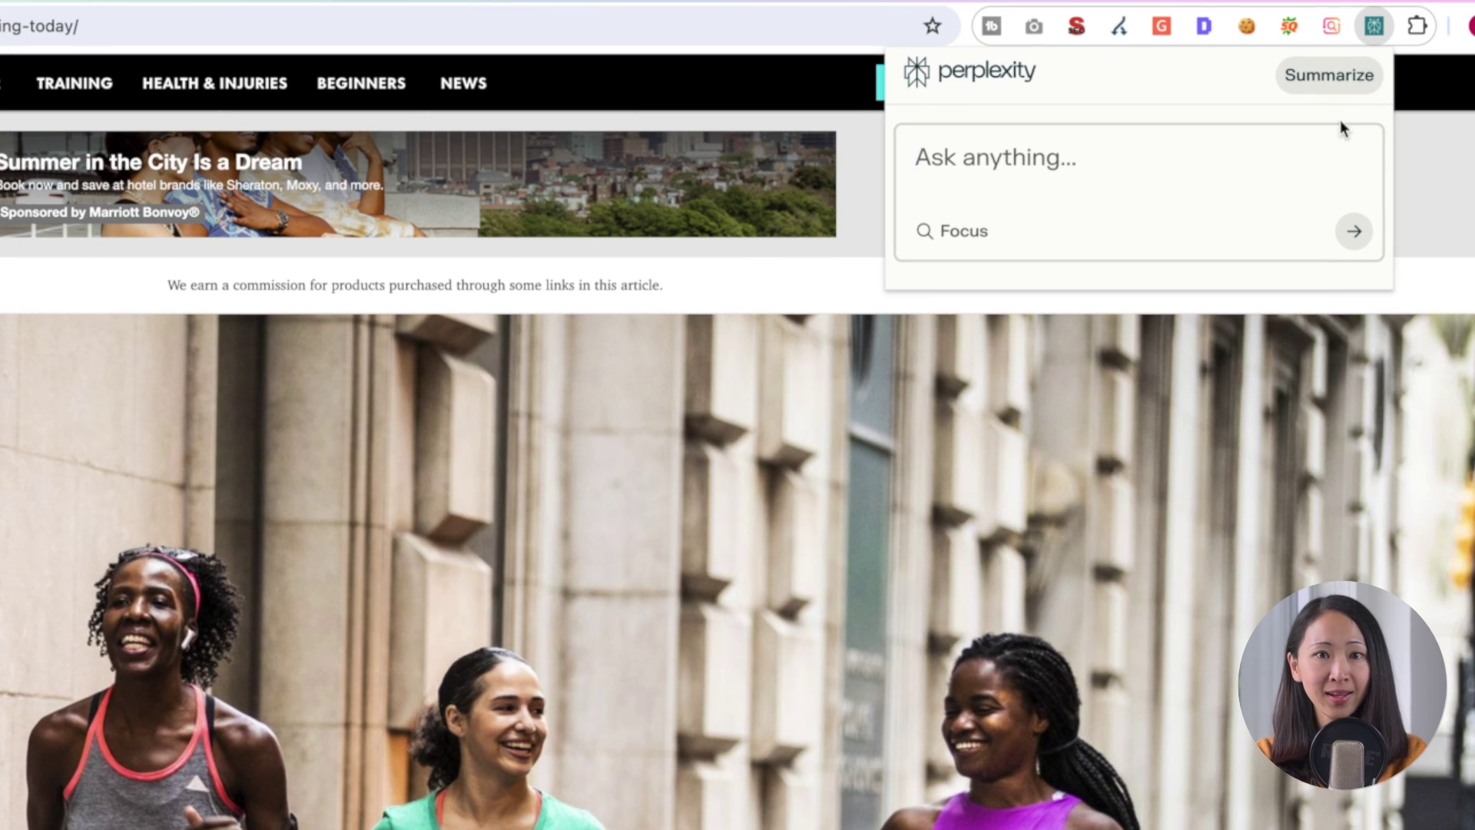
click(1364, 66)
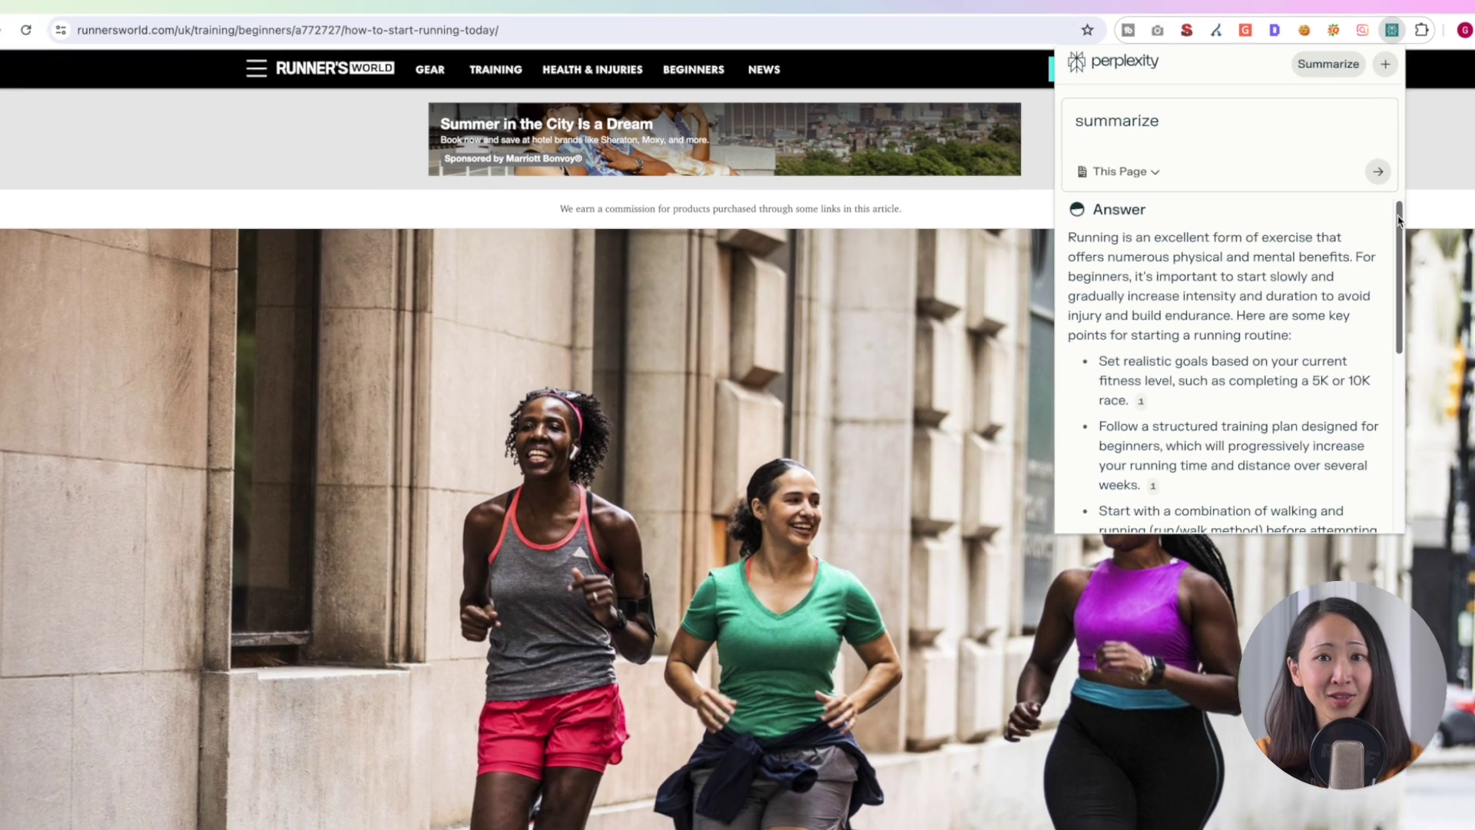
scroll(1383, 339, down, 3)
drag(1400, 246, 1411, 209)
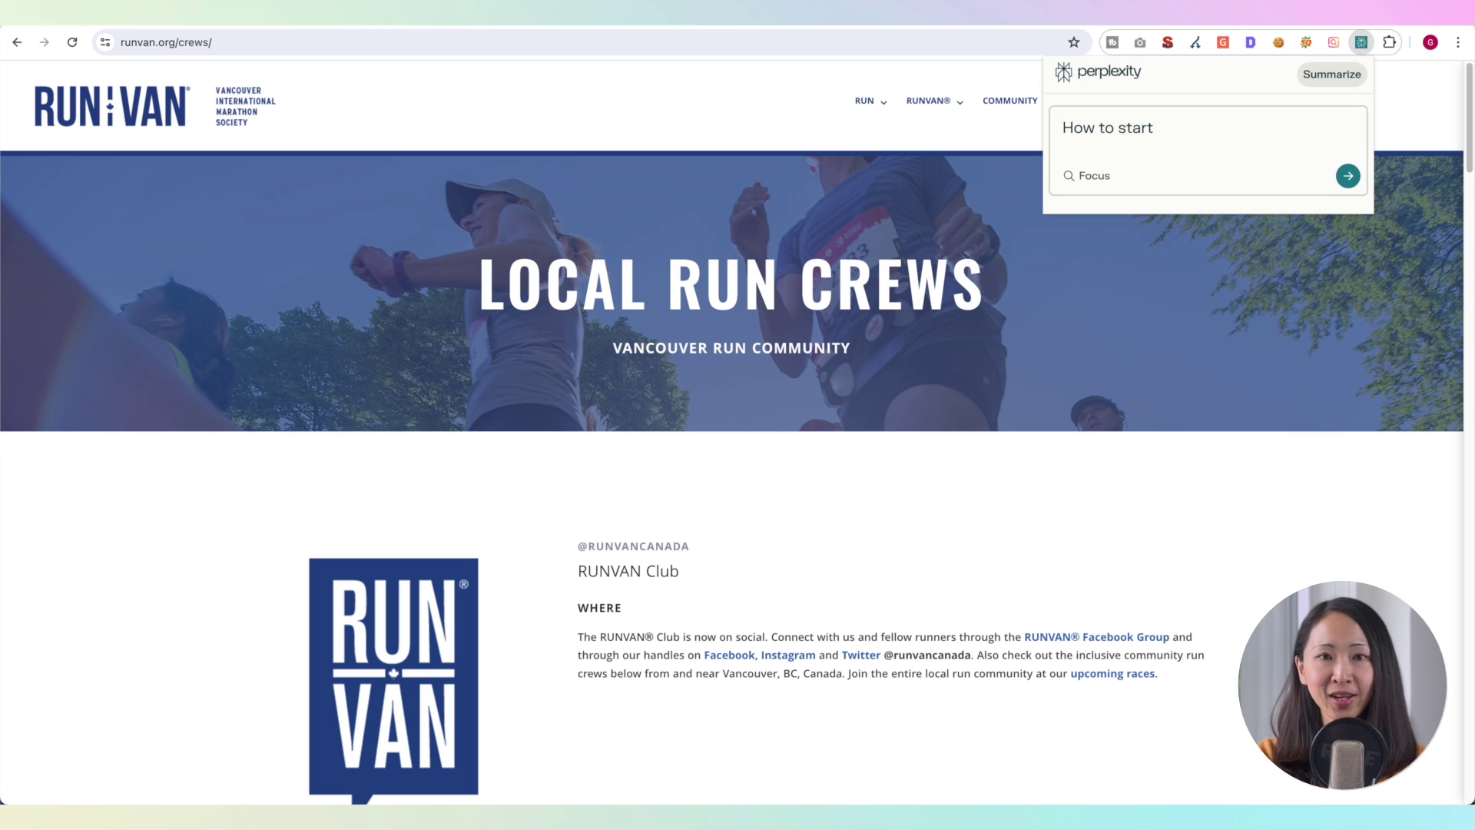
On the runvan.org/crews page, ask the Perplexity extension "How to start running as a beginner?" and narrow the search focus to This Domain.
click(1348, 177)
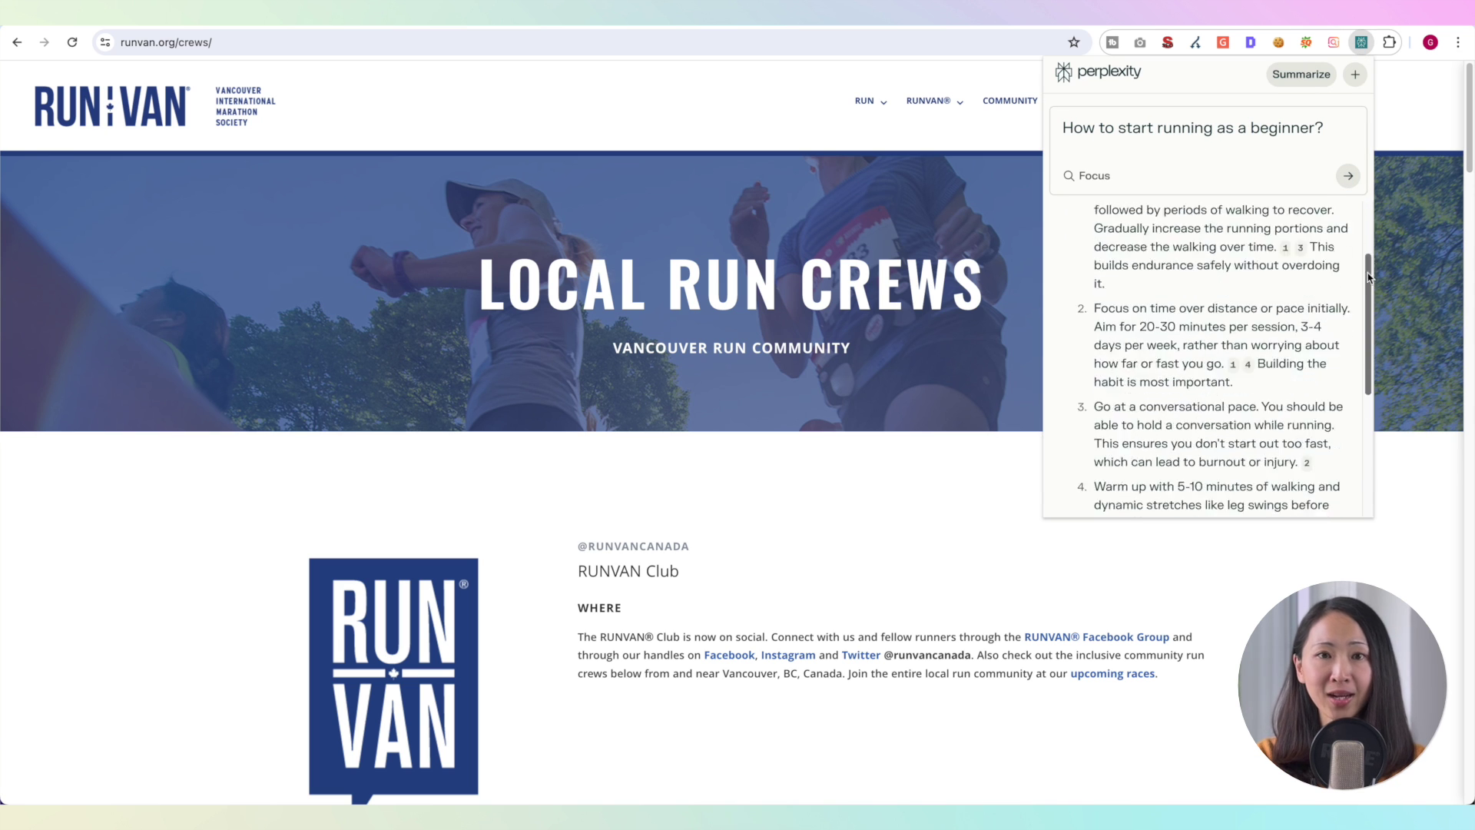
click(1106, 182)
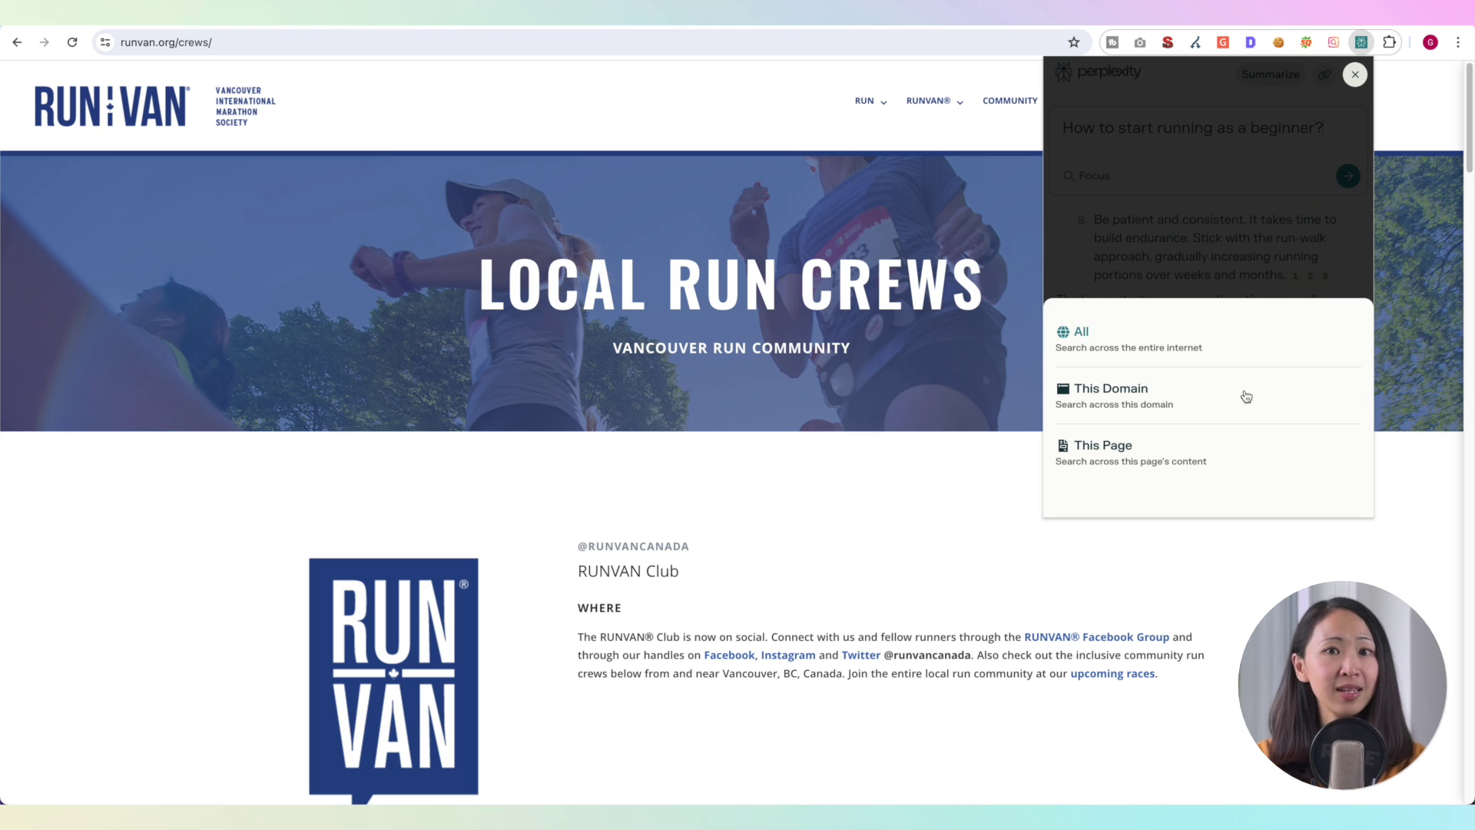
click(1123, 396)
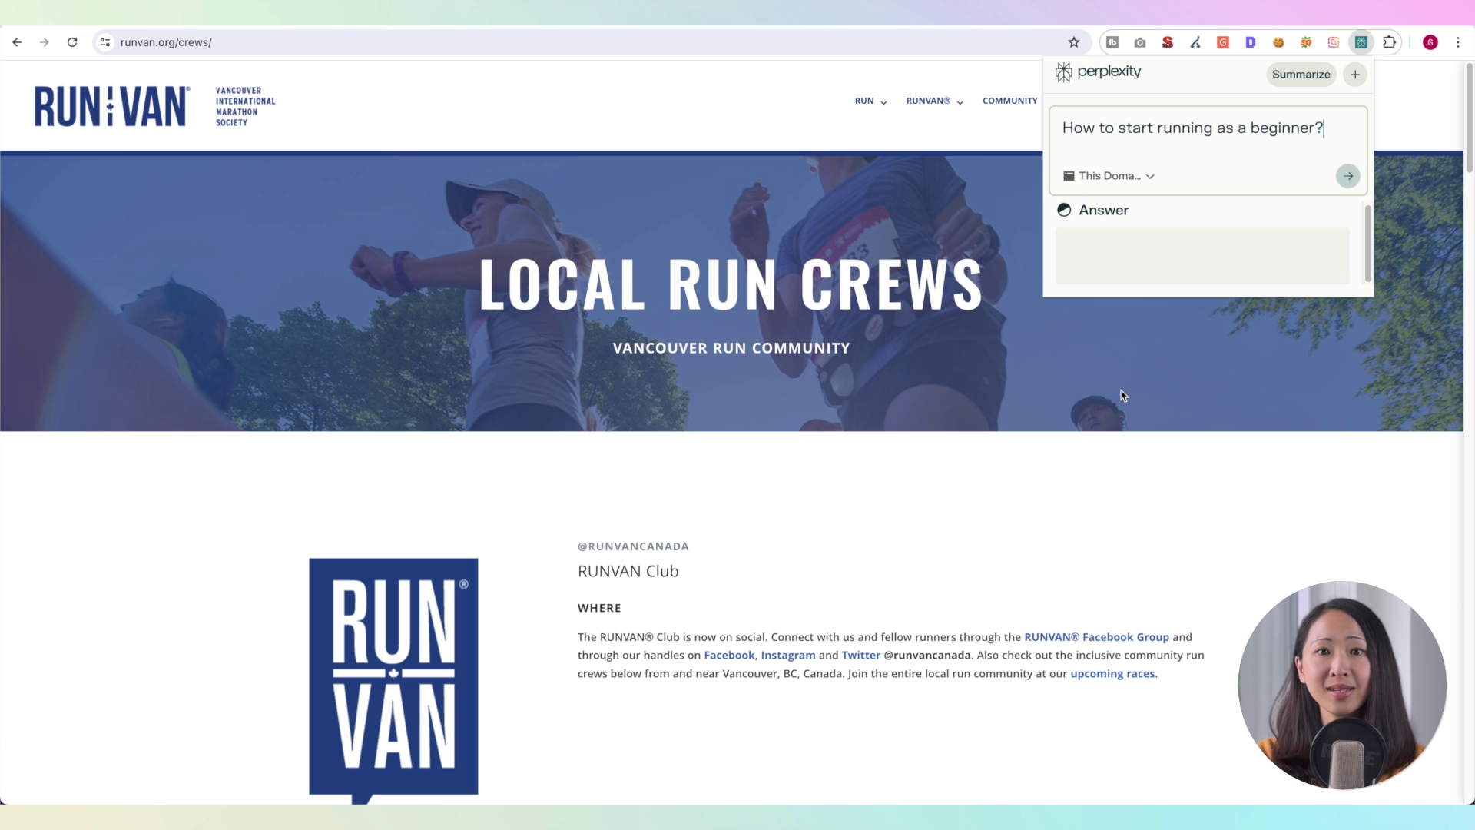